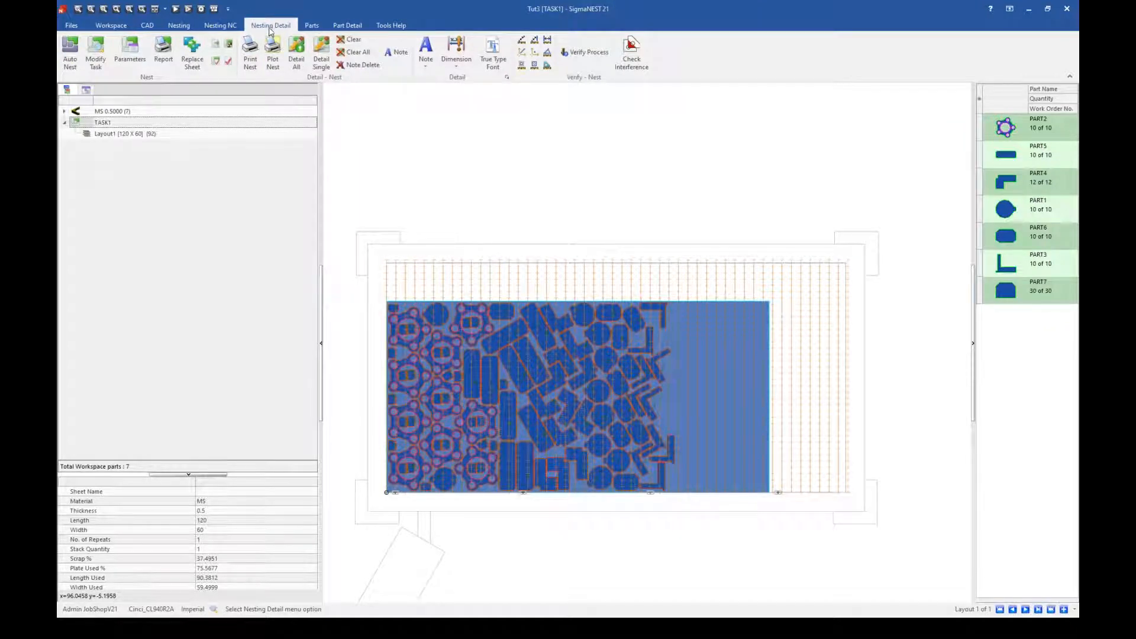
- Open the report setup list from the printing options of the TASK1 task report
left_click(159, 52)
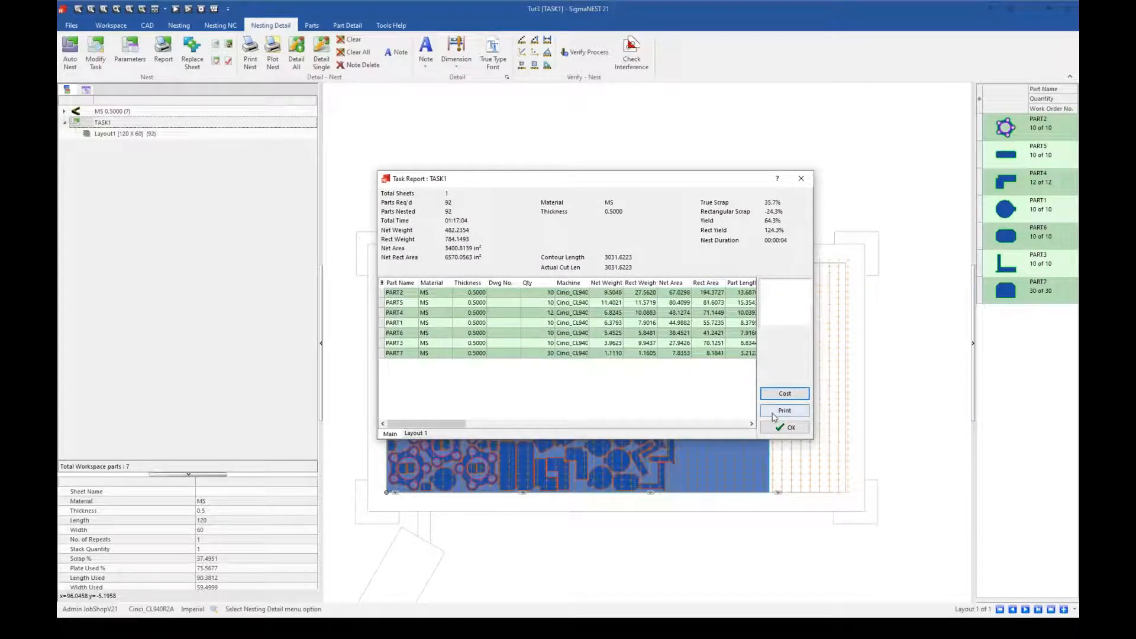
left_click(773, 412)
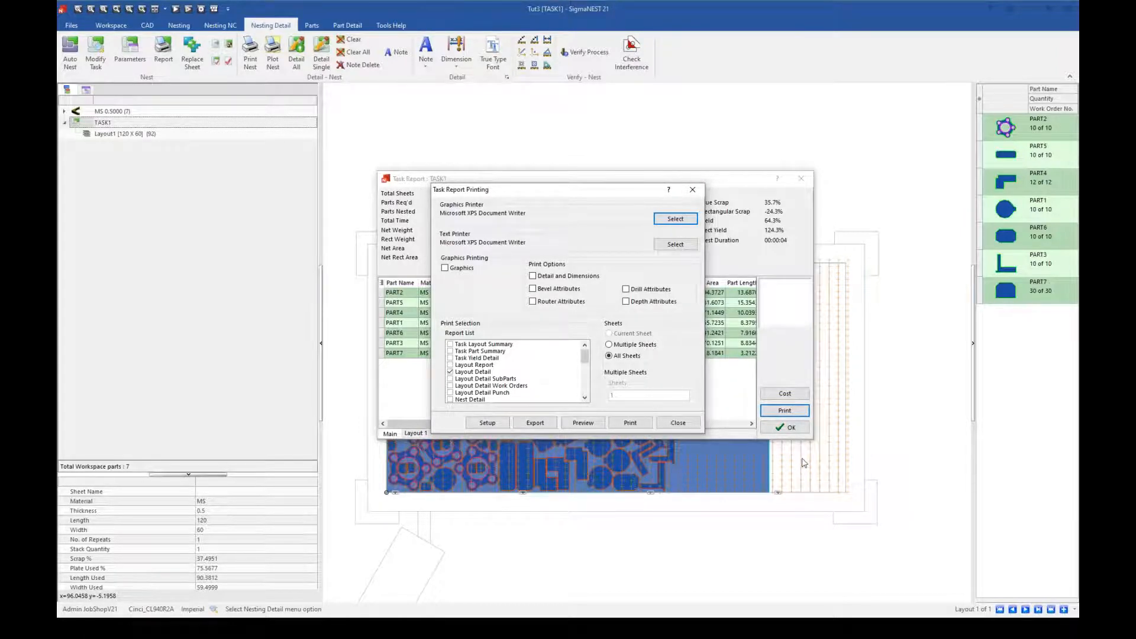
left_click(499, 423)
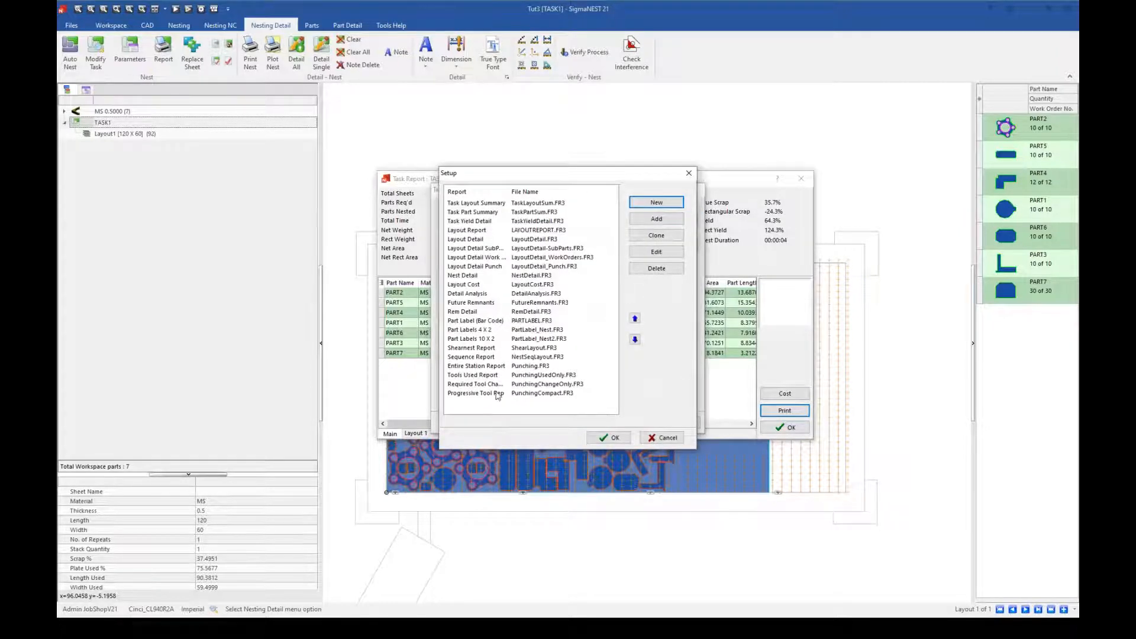
- Clone the Task Layout Summary report and open the copy TaskLayoutSum_1.FR3 for editing
left_click(488, 206)
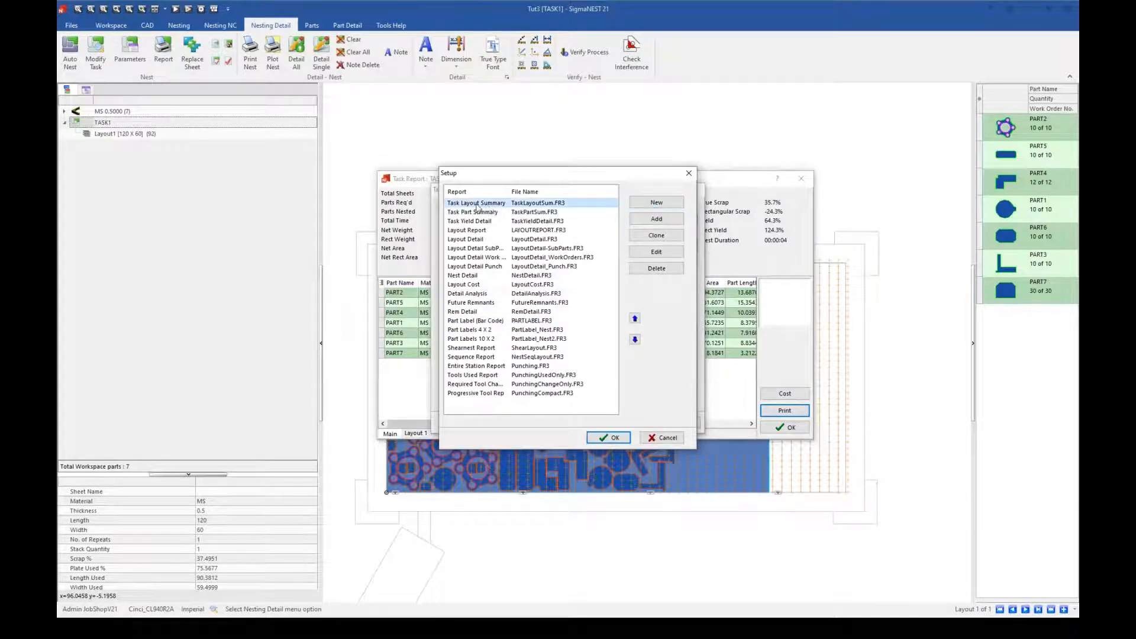
left_click(647, 236)
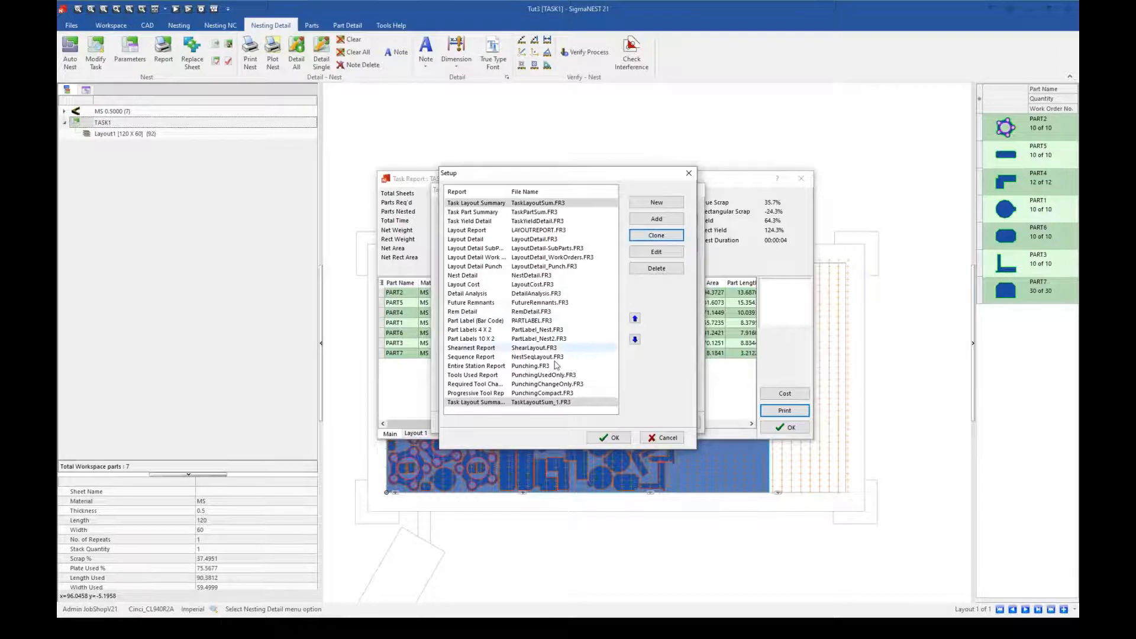
left_click(527, 404)
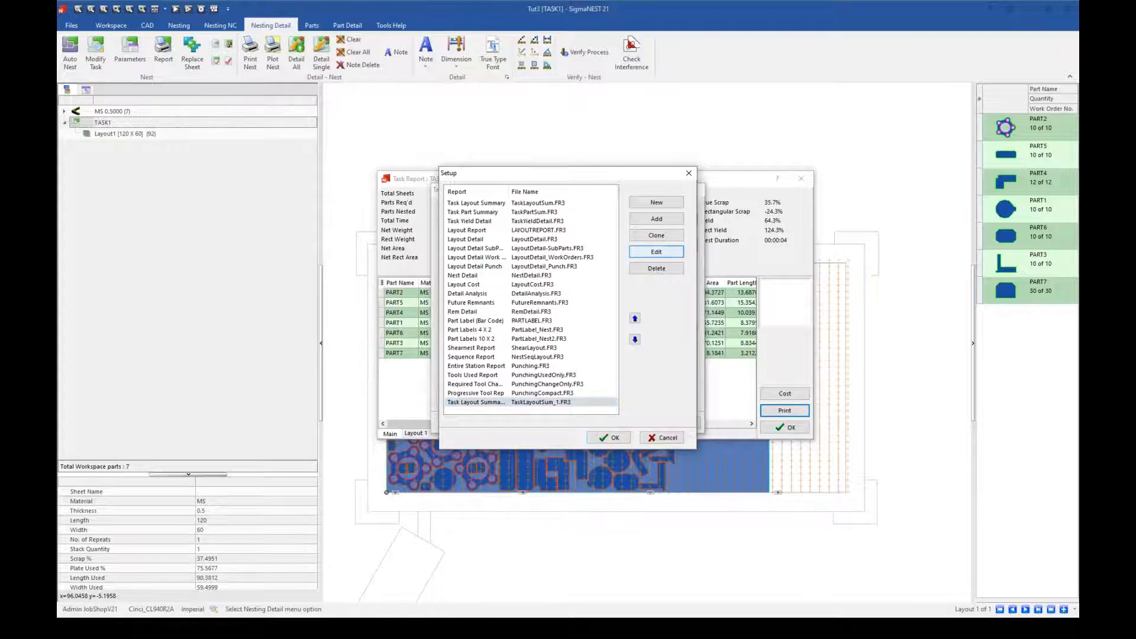
left_click(657, 252)
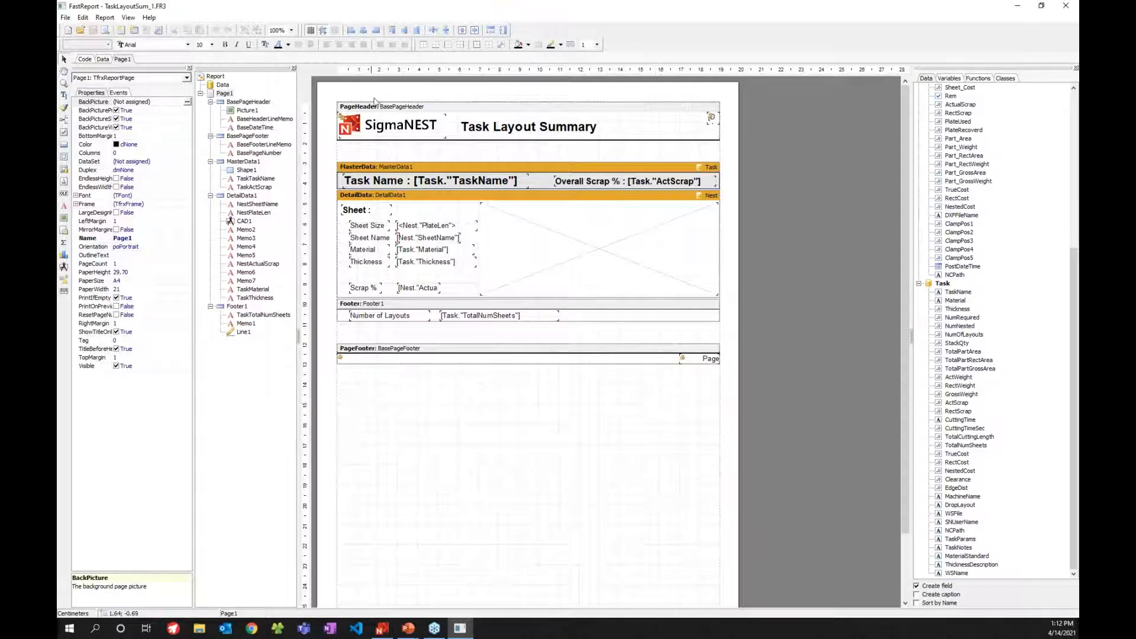
- Preview the cloned Task Layout Summary report with the TASK1 data and return to the design
left_click(104, 32)
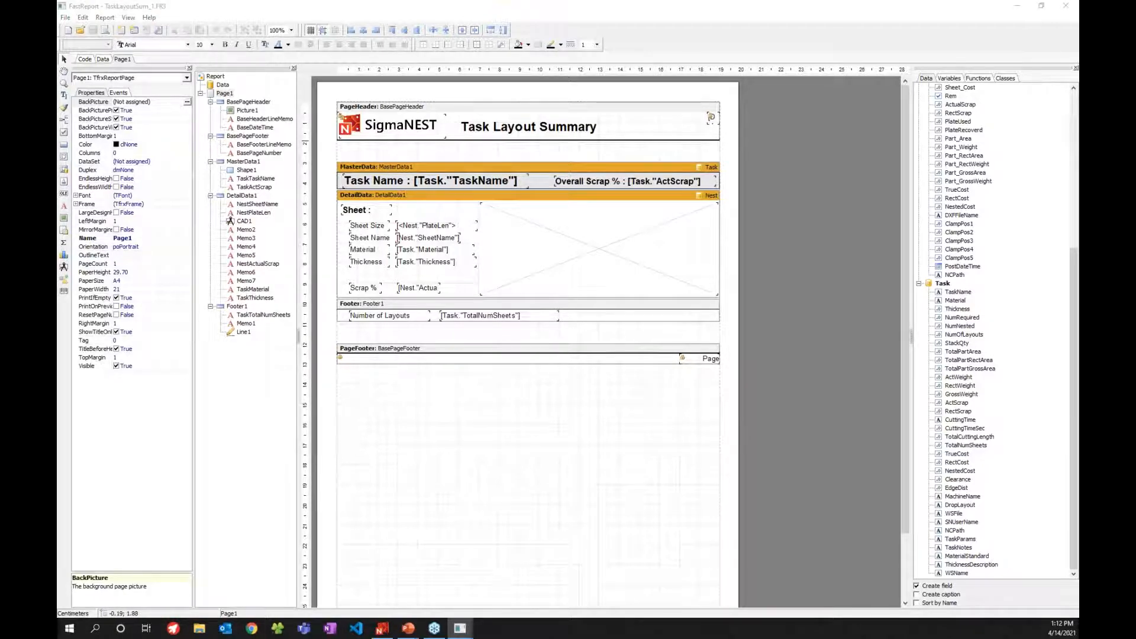
left_click_drag(505, 251, 505, 5)
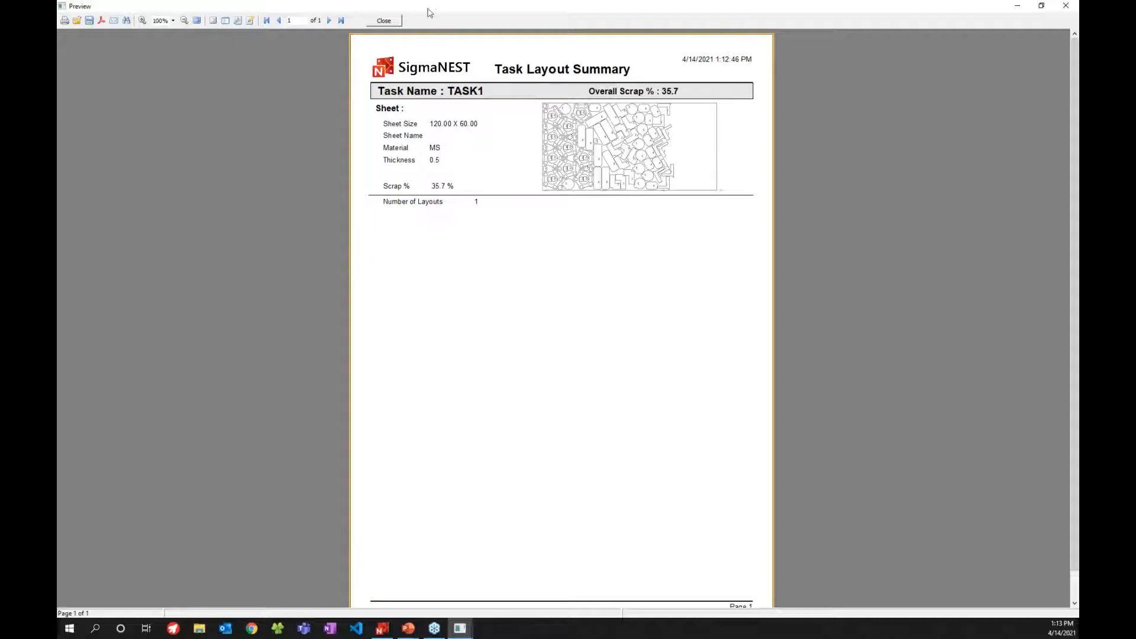
left_click(386, 22)
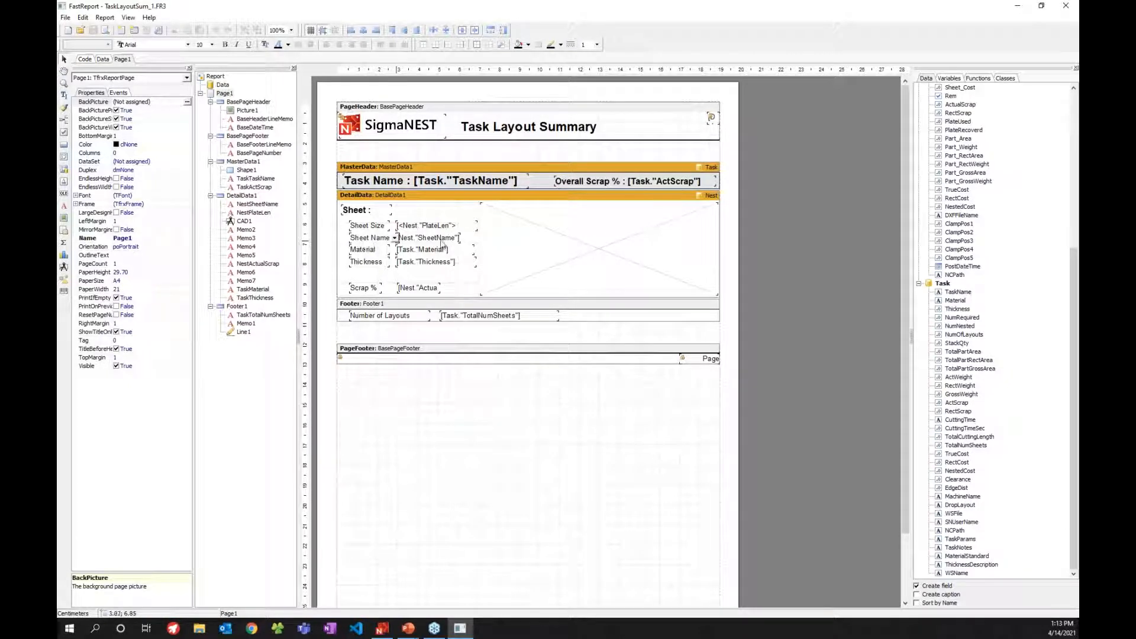
- Move the Nest."SheetName" data field to a left position of 3.00 cm and widen it on its right side
left_click(423, 241)
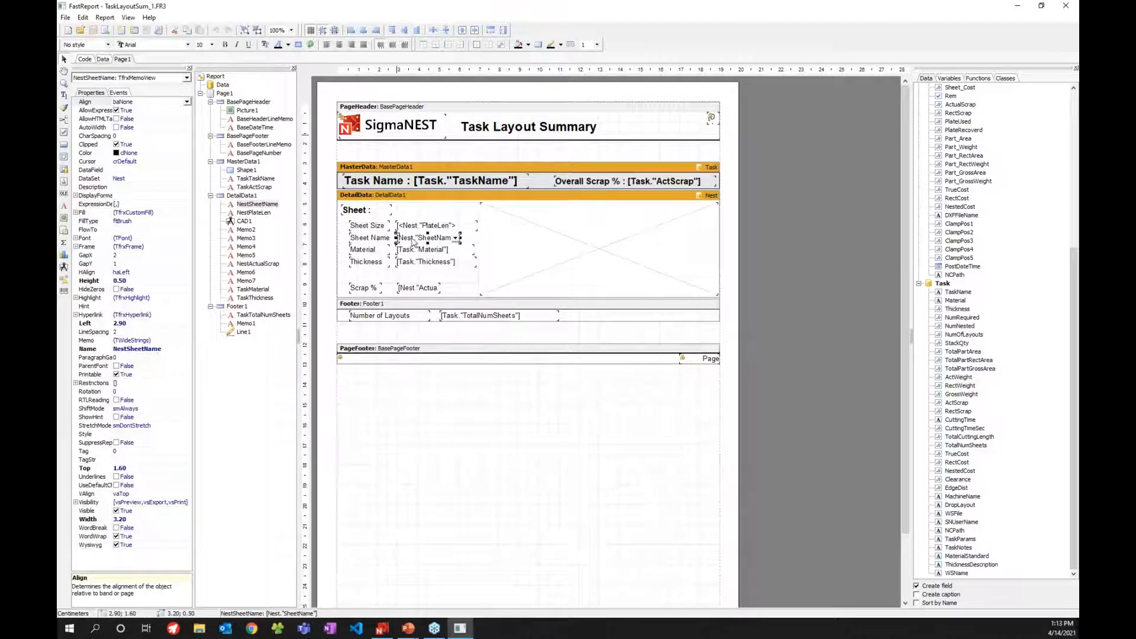
left_click_drag(416, 242, 413, 242)
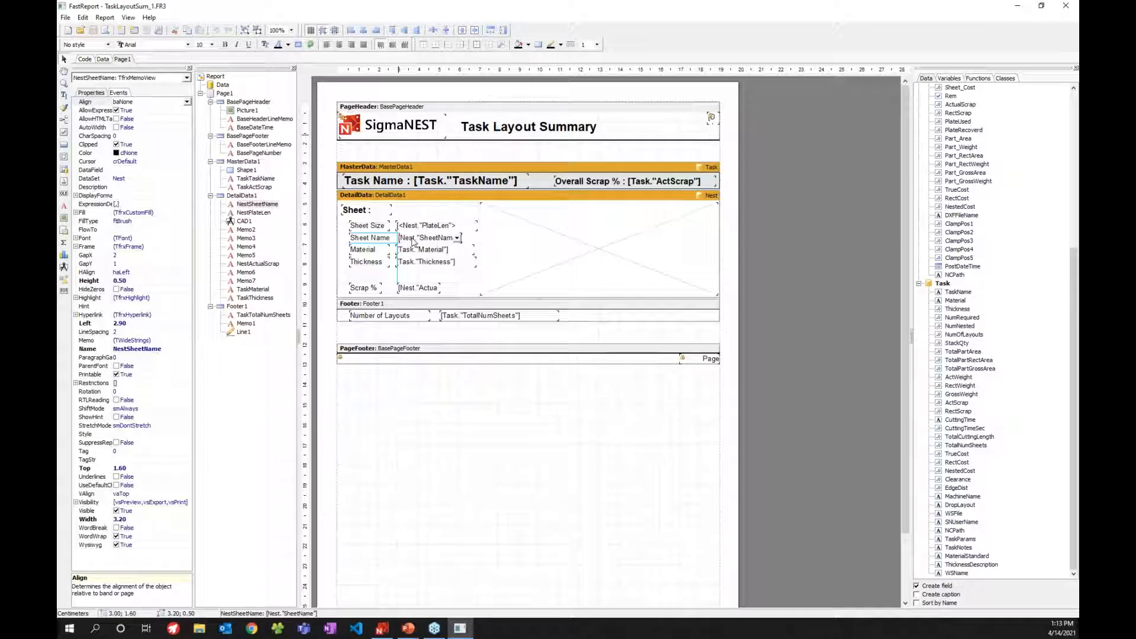
left_click_drag(413, 242, 413, 242)
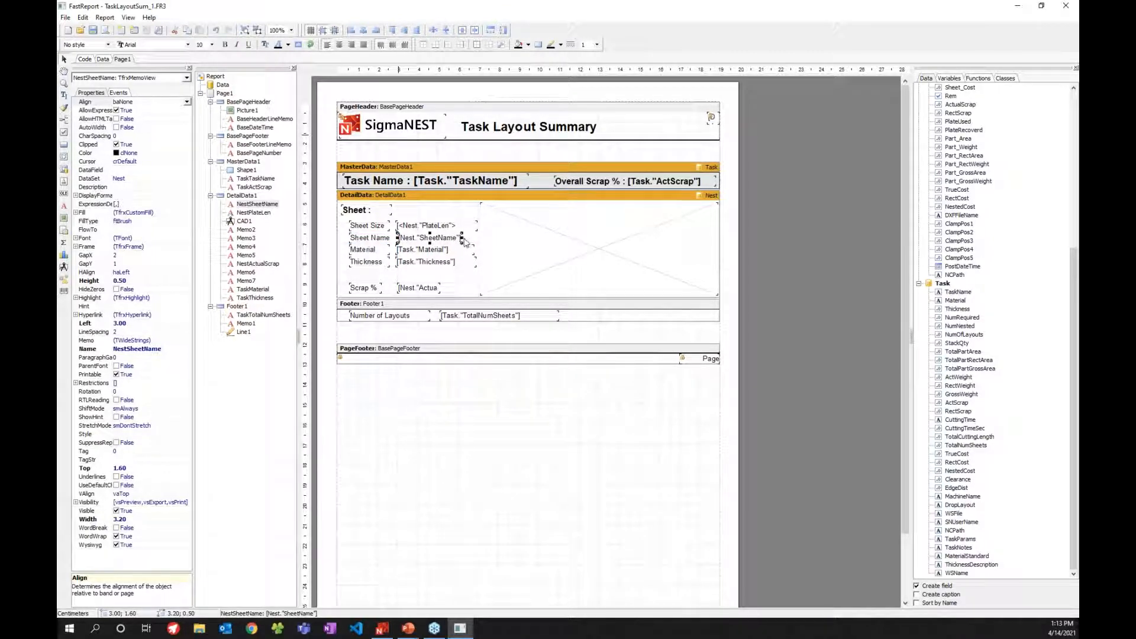
left_click_drag(463, 239, 477, 238)
- Narrow the Sheet Name label to 2.20 cm and change its text to "Stock Name"
left_click(365, 240)
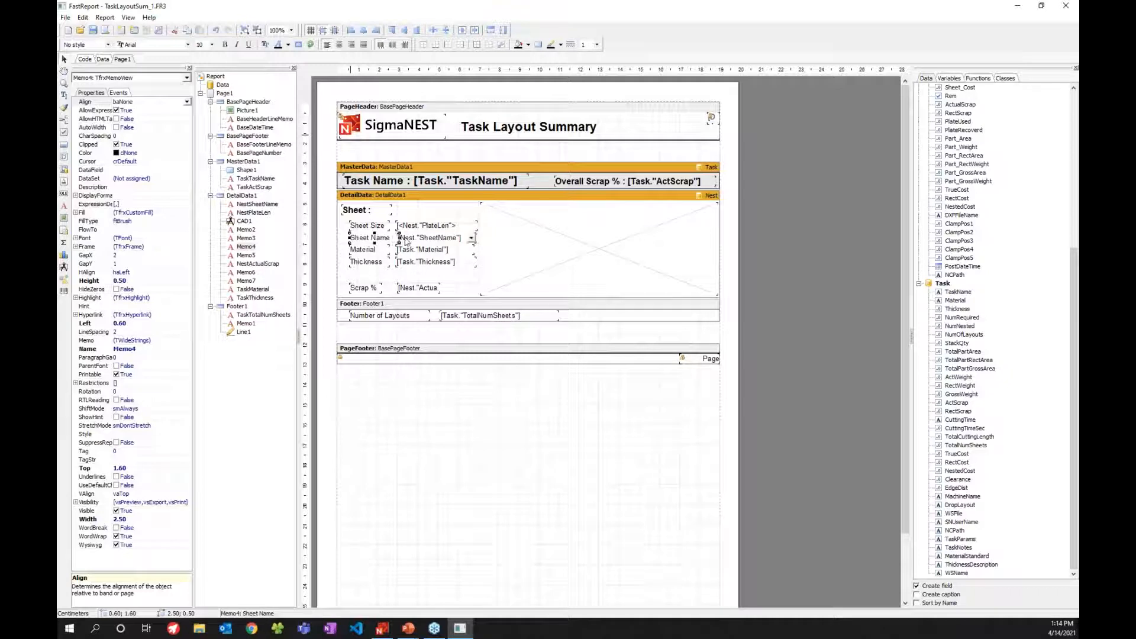
left_click_drag(399, 236, 395, 238)
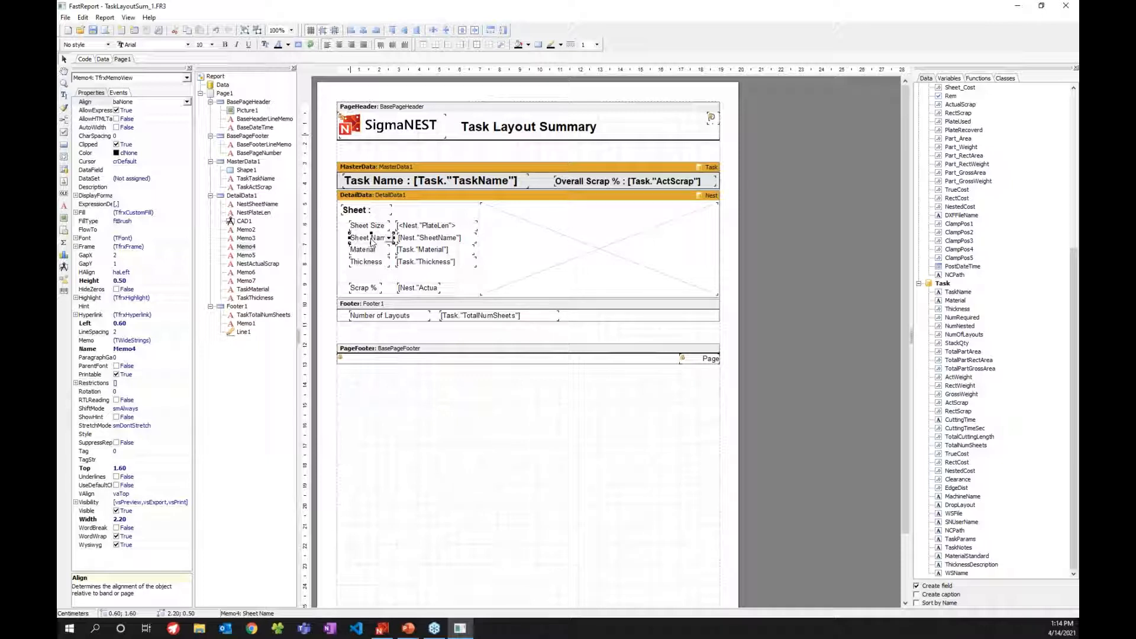
double_click(372, 240)
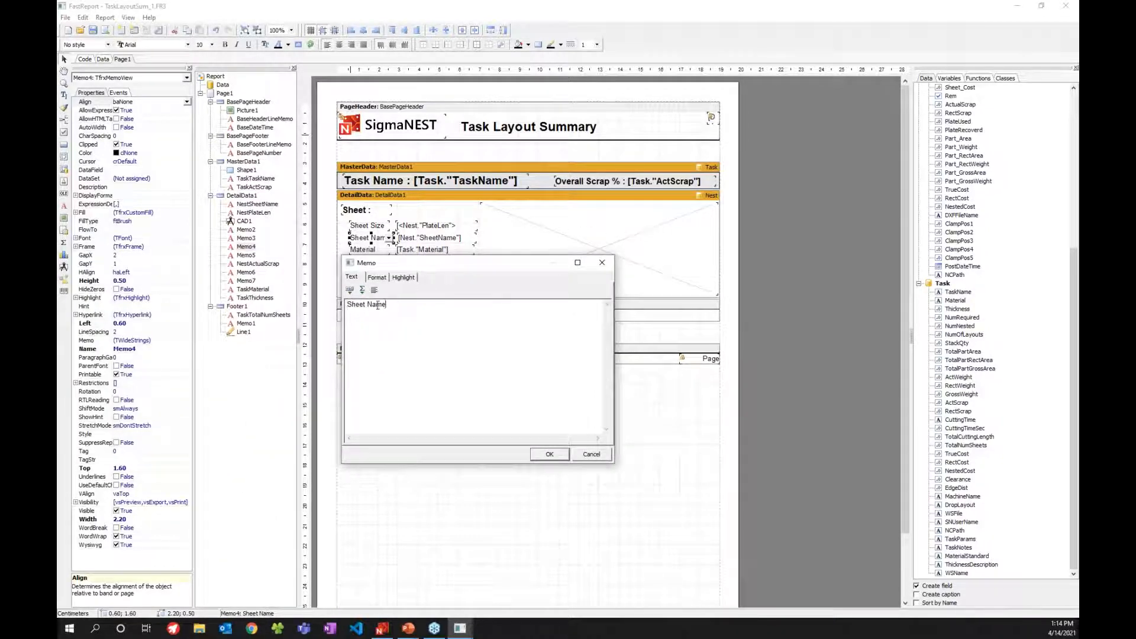
left_click_drag(386, 305, 346, 305)
left_click(359, 305)
double_click(361, 305)
type("Stock")
left_click(548, 455)
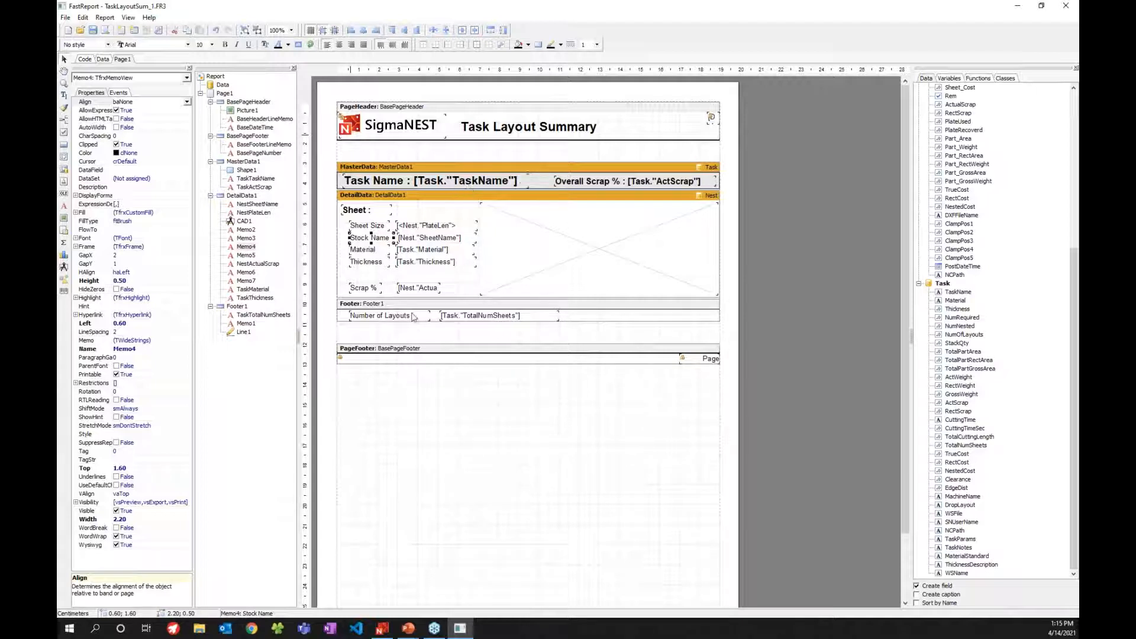
- Set the background colour of the footer's Task."TotalNumSheets" field to clRed
left_click(489, 319)
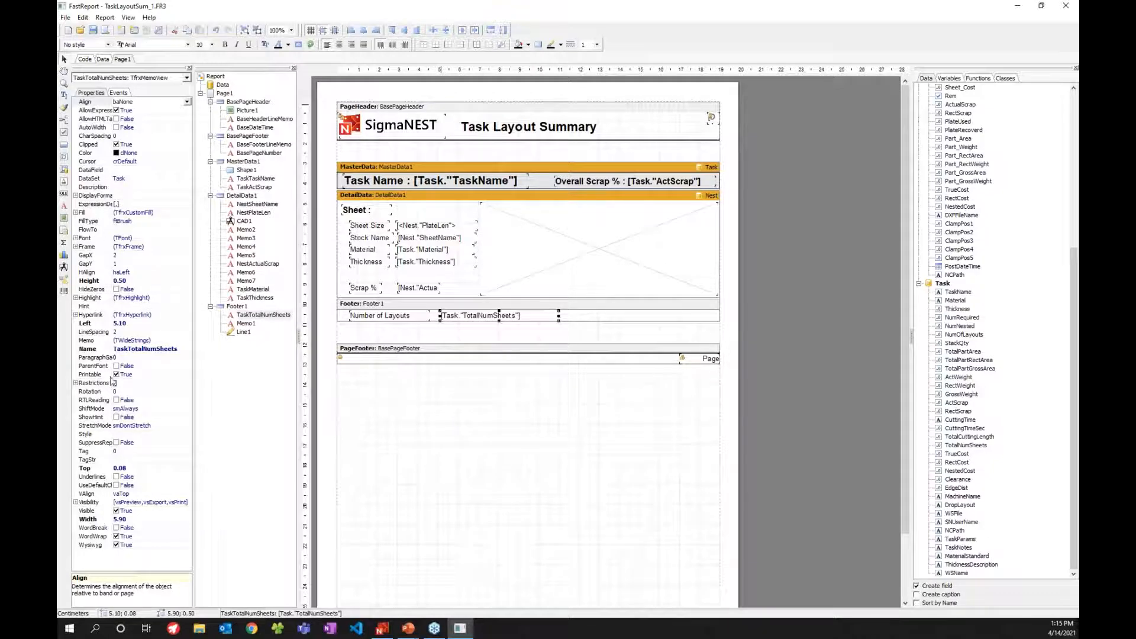
left_click(541, 267)
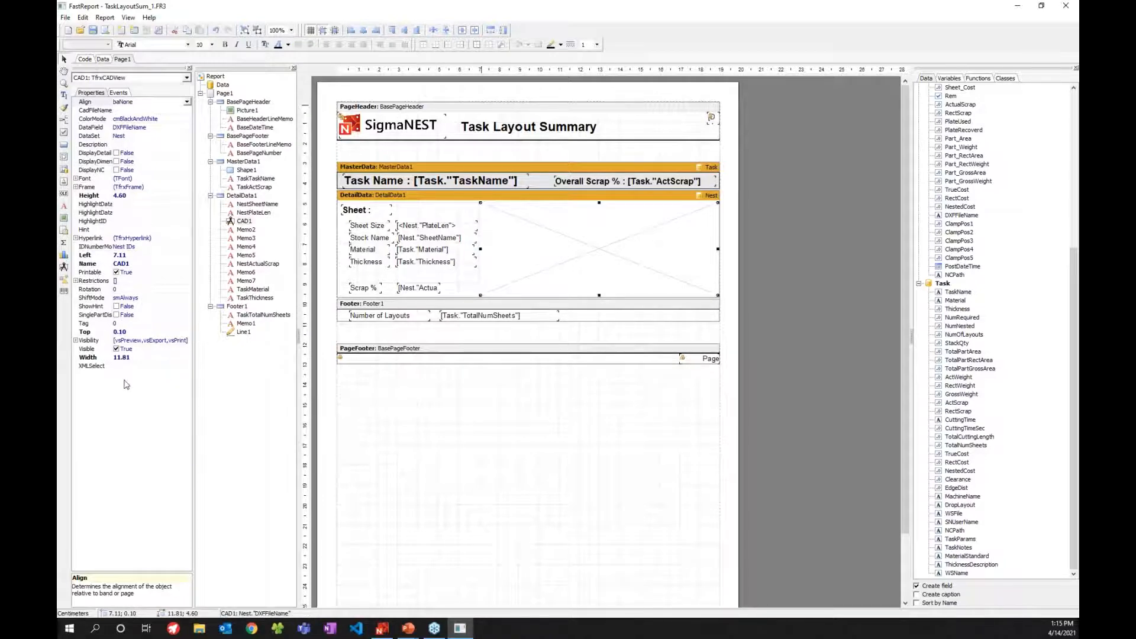
left_click(500, 318)
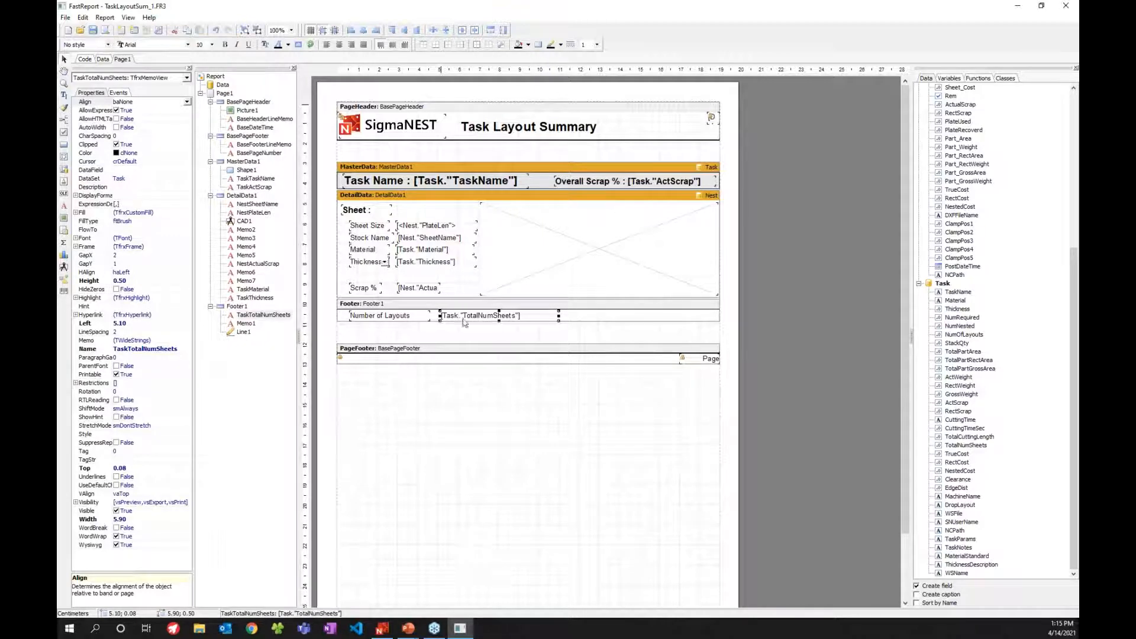
left_click(144, 153)
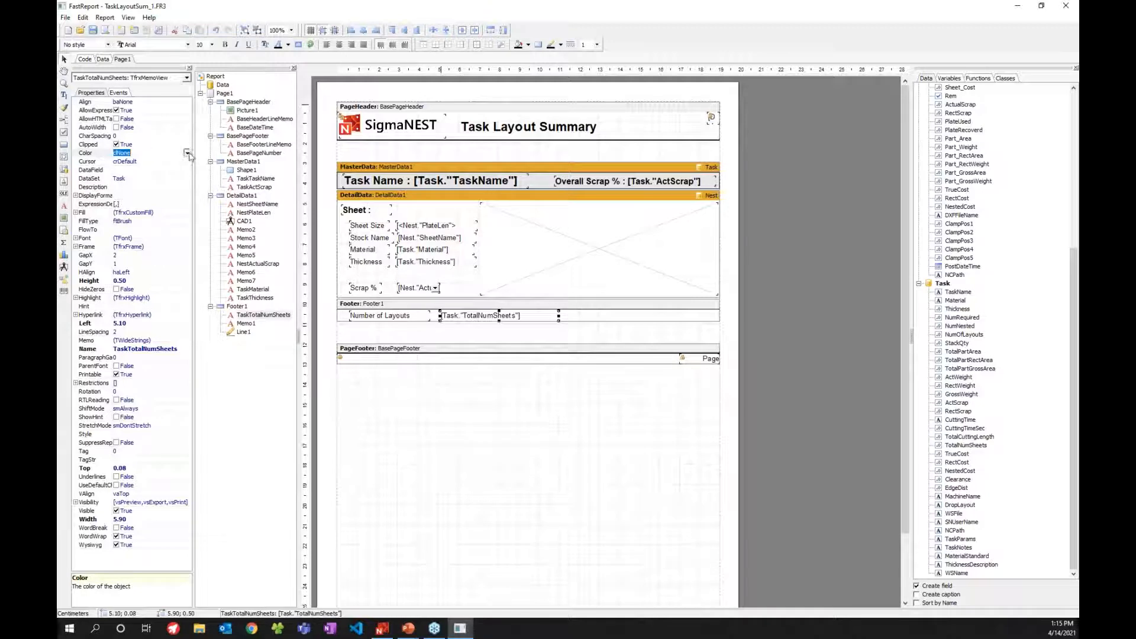
left_click(187, 153)
left_click_drag(187, 214, 187, 176)
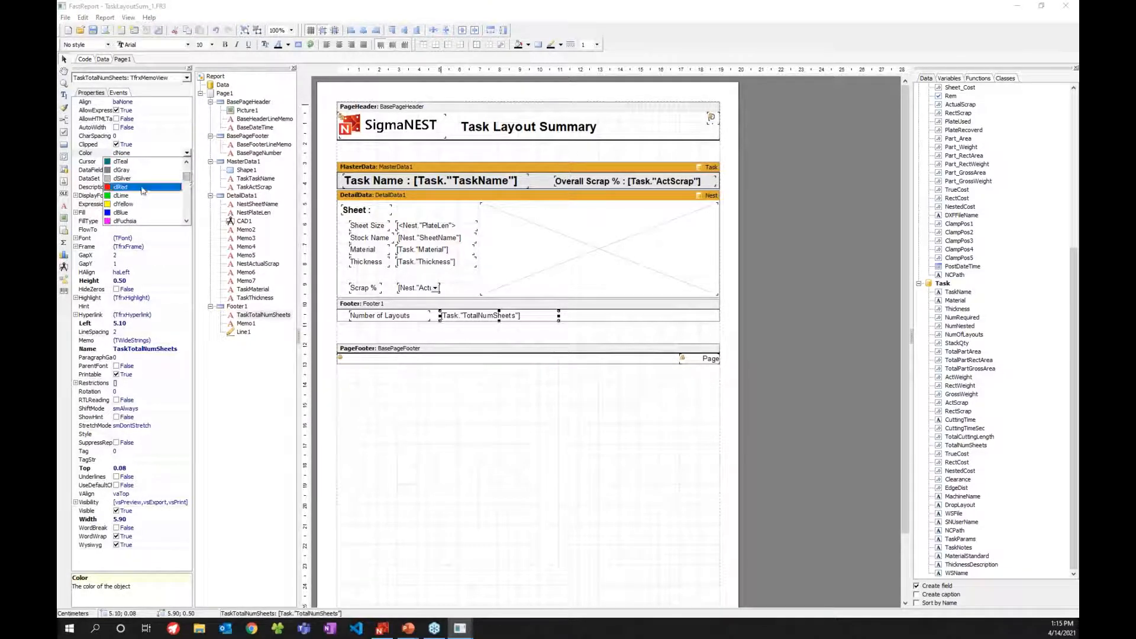
left_click(142, 187)
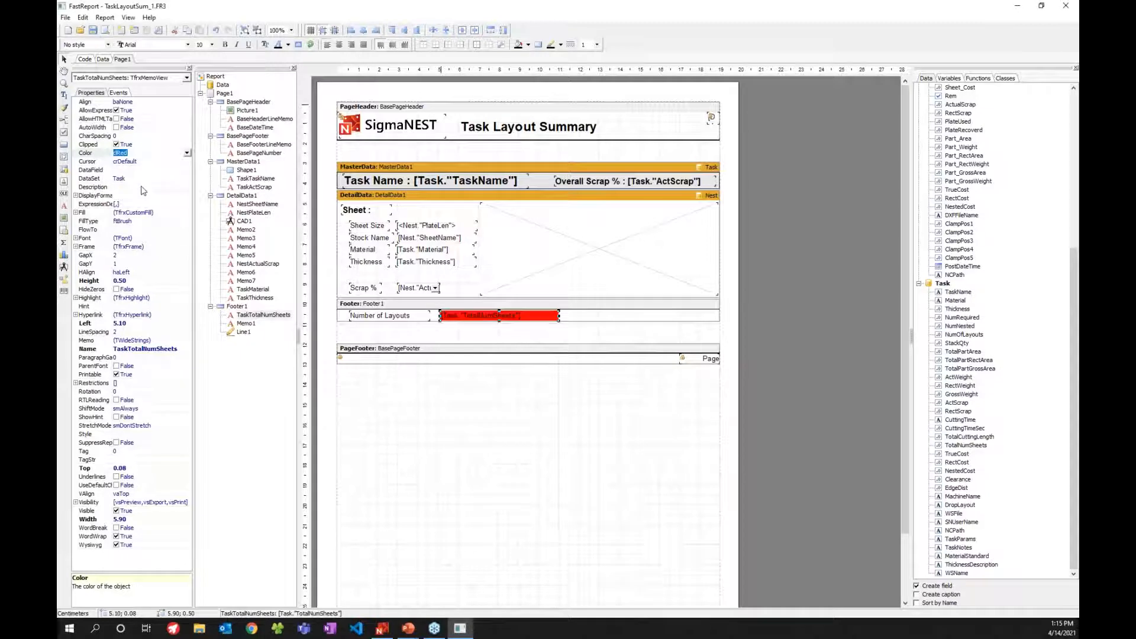
- Reset the background colour of the footer's Task."TotalNumSheets" field to clNone
left_click(187, 153)
left_click_drag(188, 183, 187, 212)
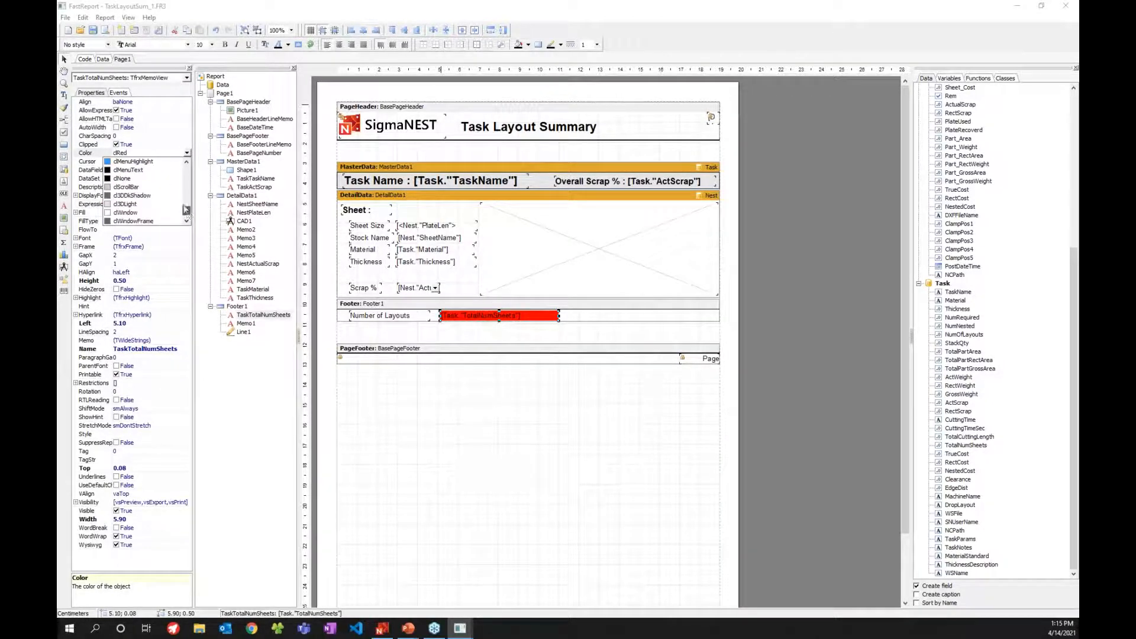
left_click(148, 186)
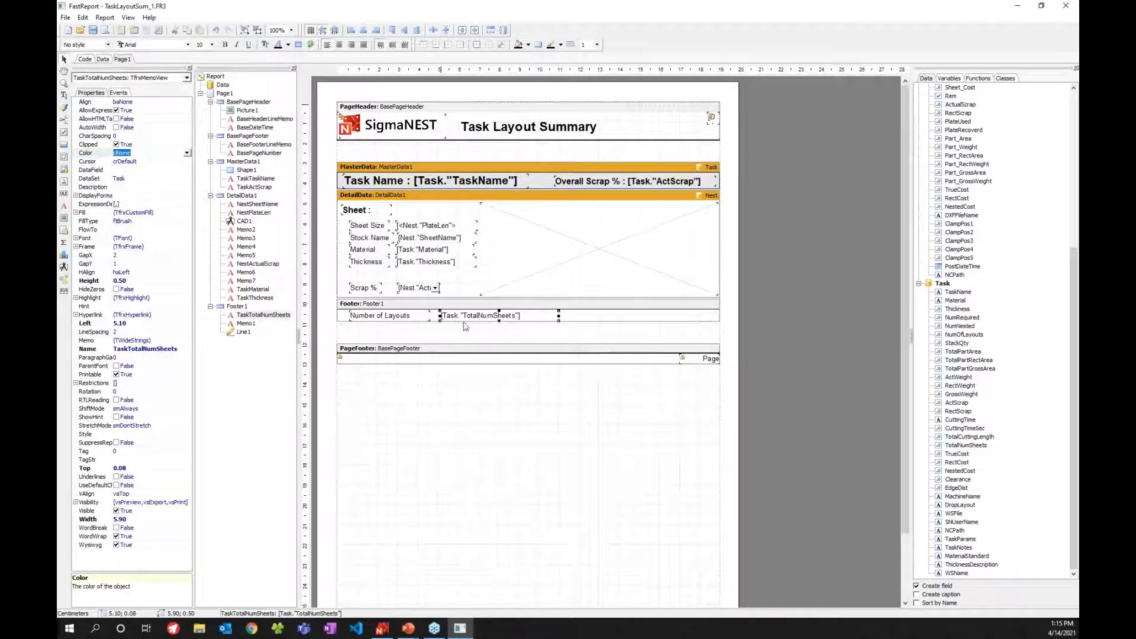
- Set the font colour of the footer's Task."TotalNumSheets" field to clRed and preview the report
left_click(76, 238)
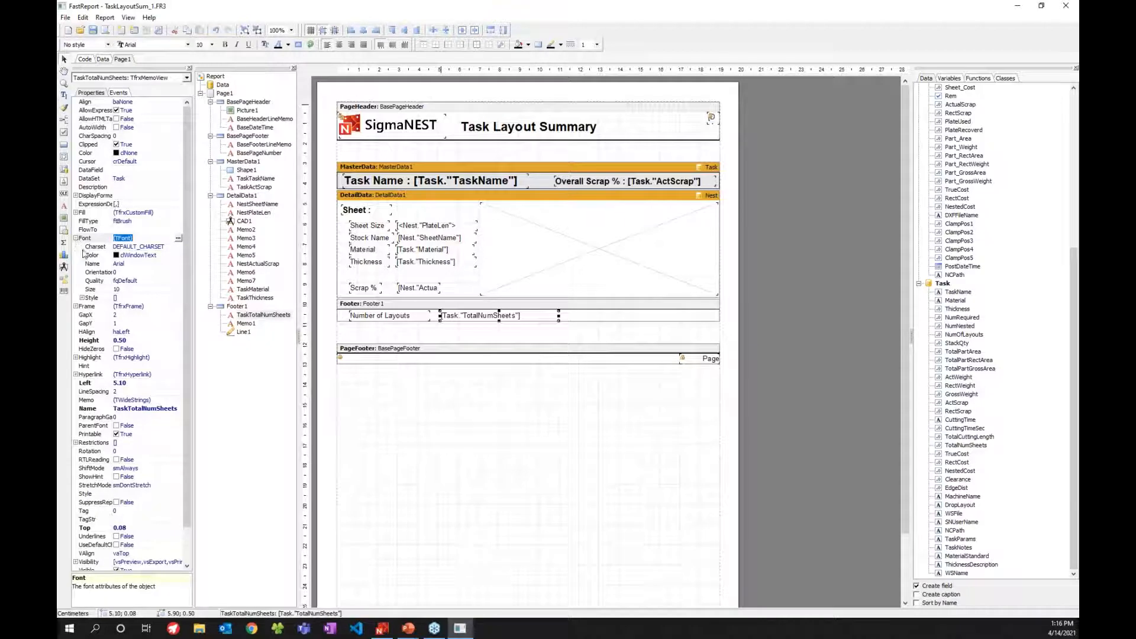
left_click(149, 258)
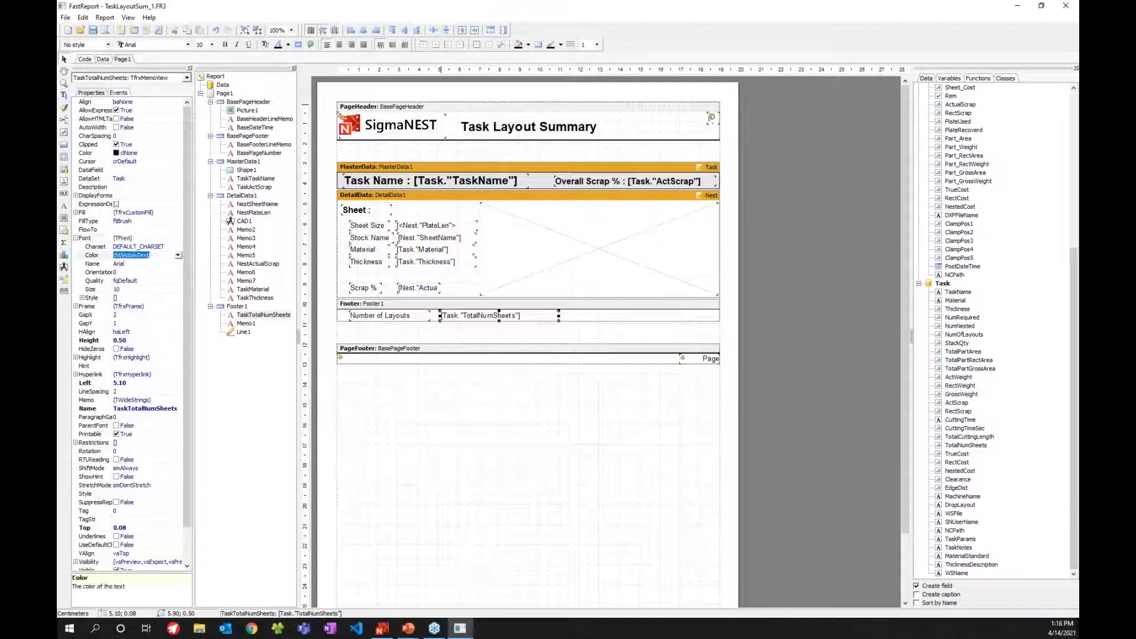
left_click(178, 255)
left_click_drag(178, 315, 178, 278)
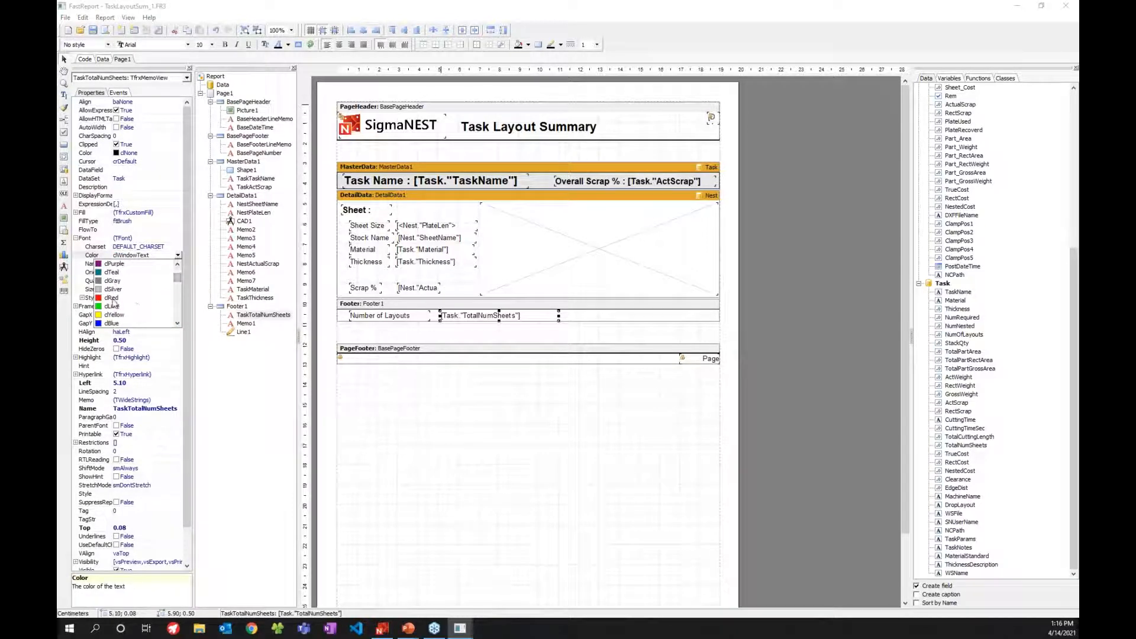
left_click(118, 298)
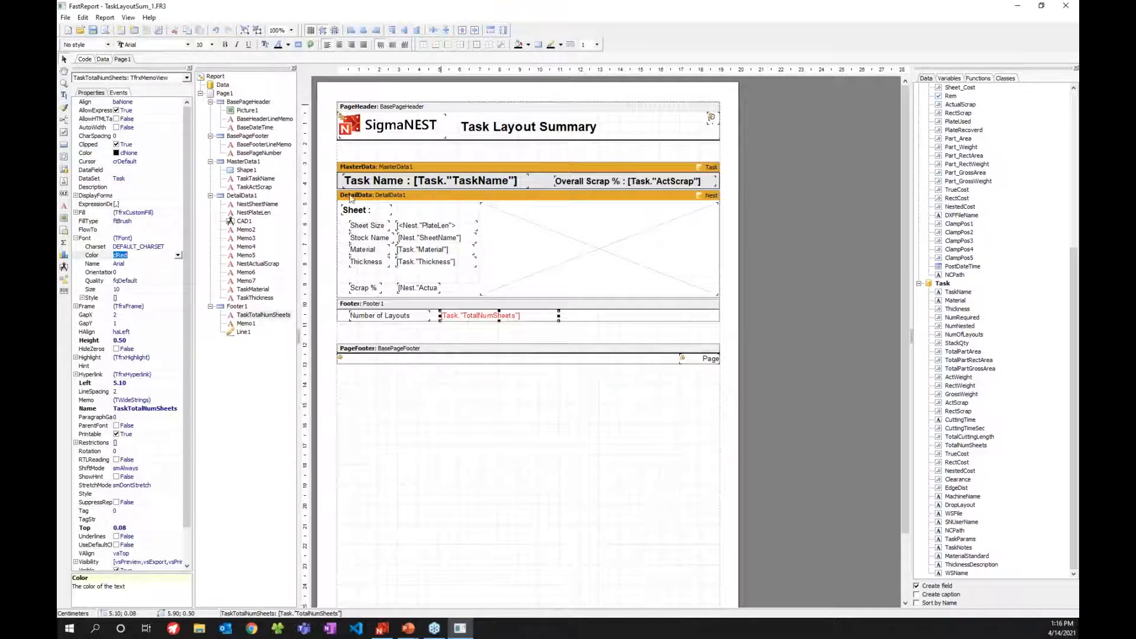
left_click(105, 33)
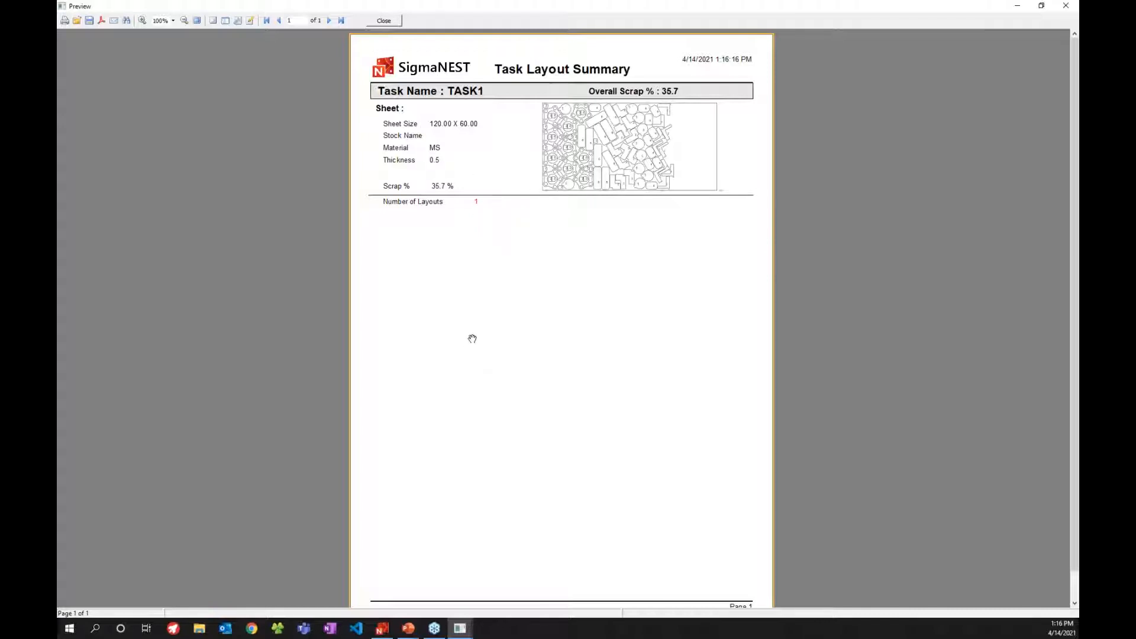
left_click(385, 21)
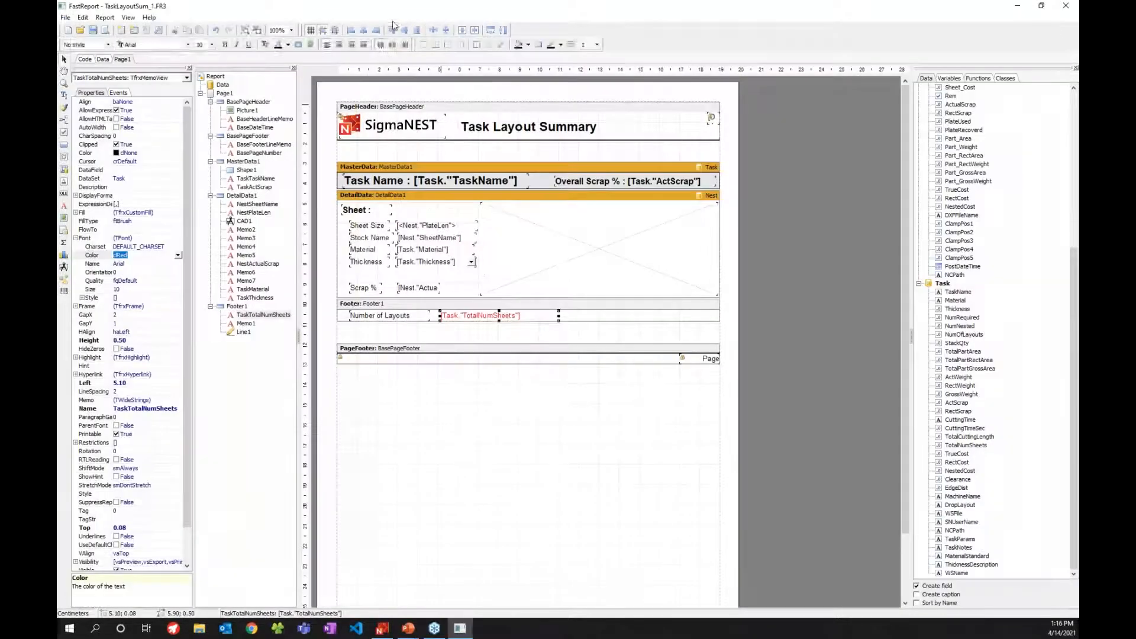
- Make the text of the footer's Task."TotalNumSheets" field bold
left_click(473, 320)
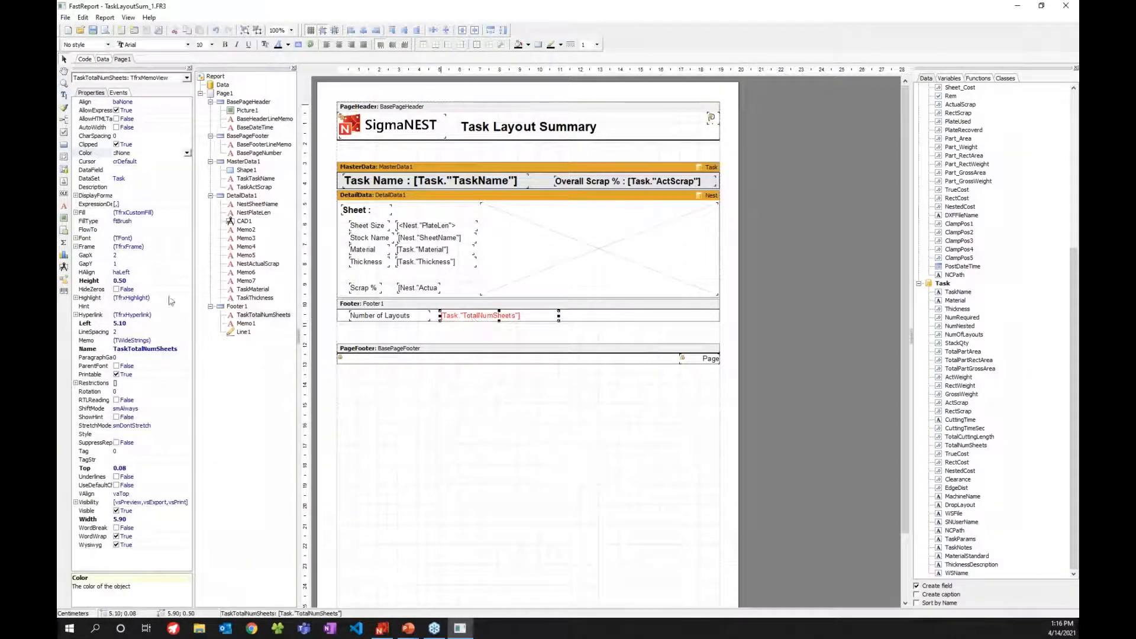
left_click(76, 238)
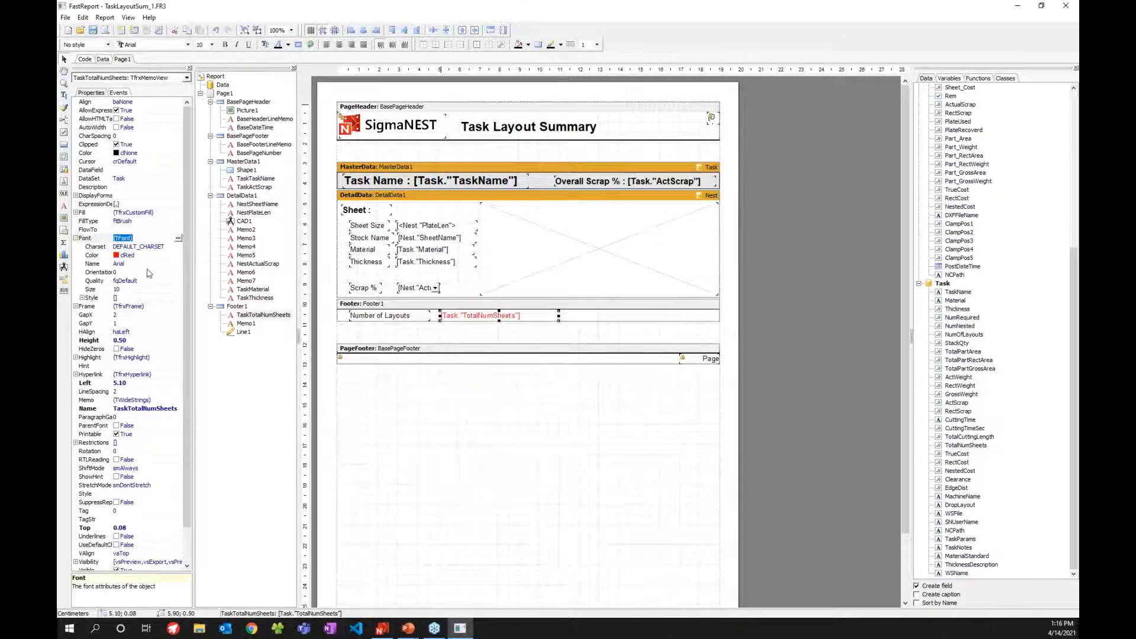
left_click(82, 298)
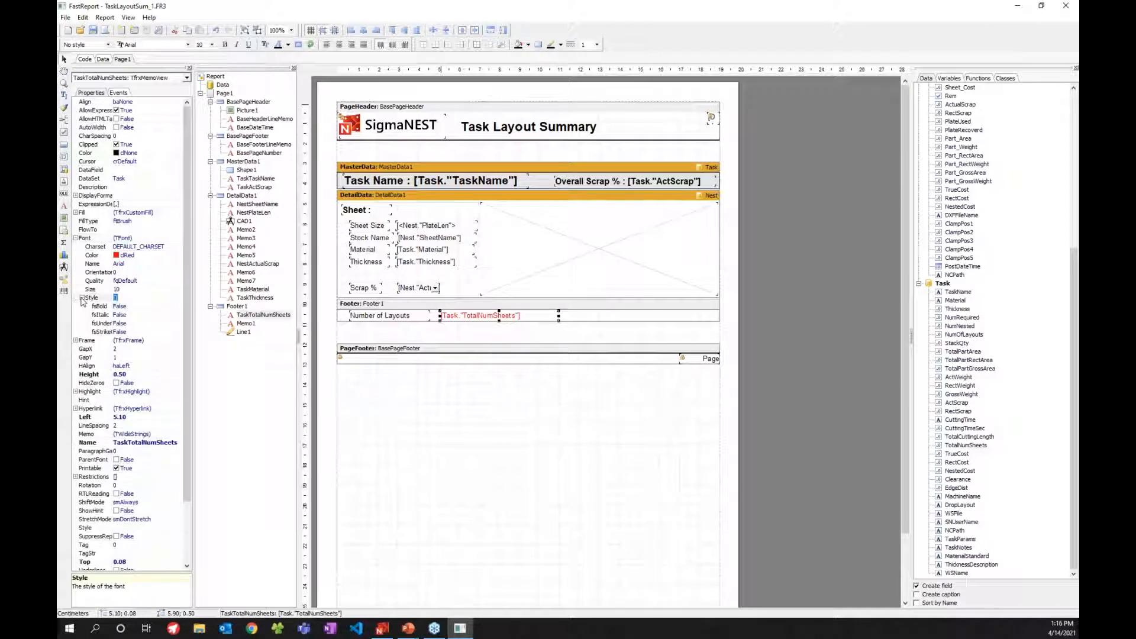
left_click(122, 306)
left_click(178, 306)
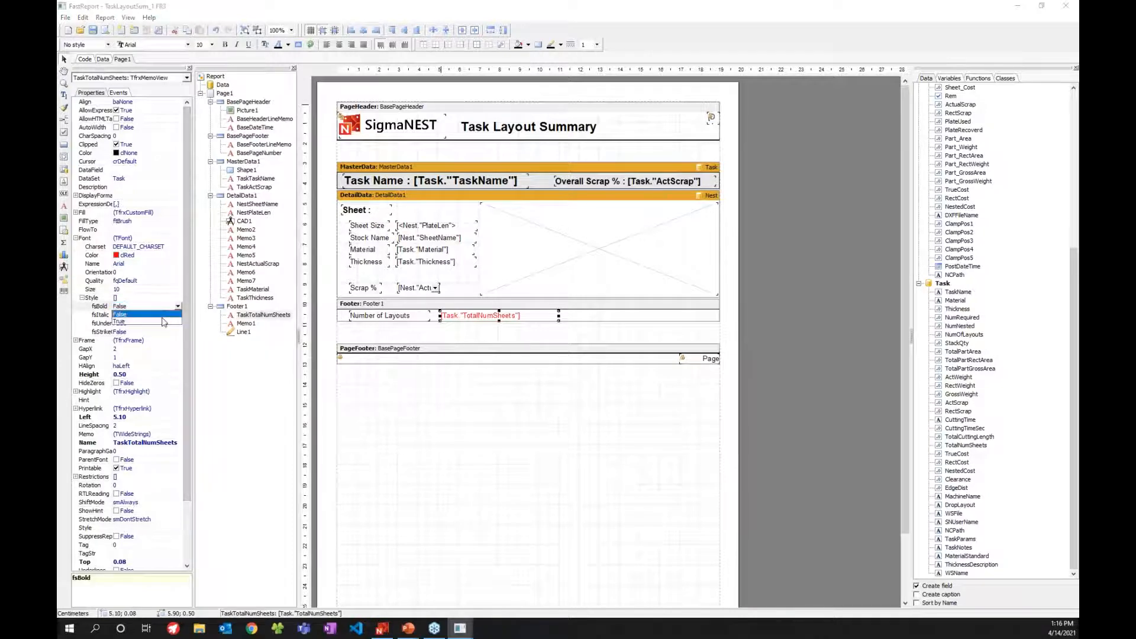
left_click(161, 322)
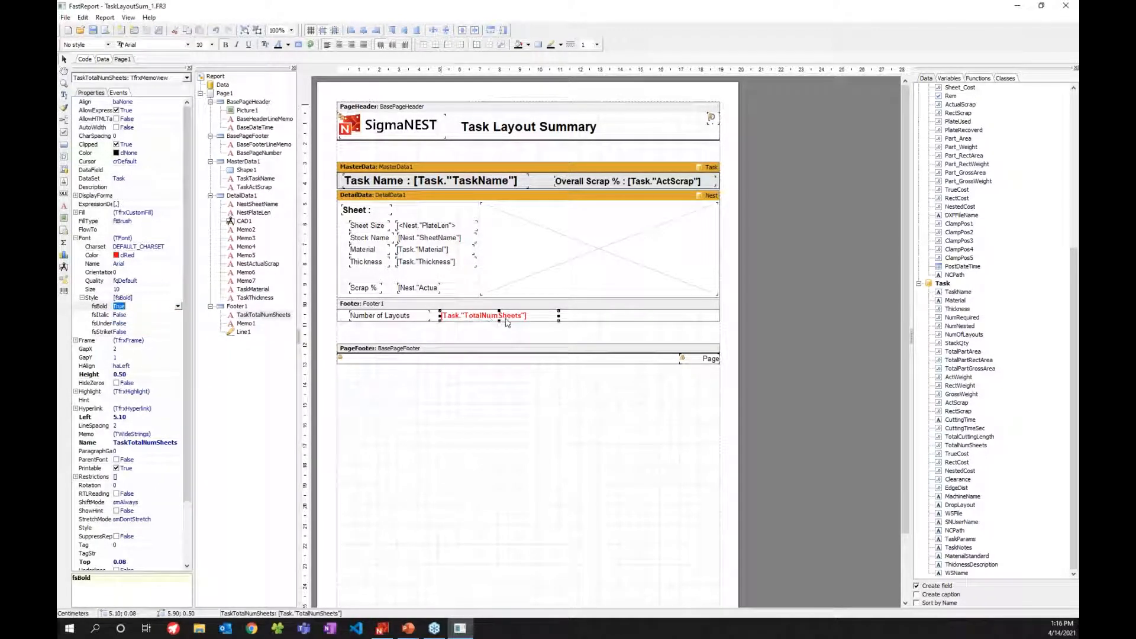
- Set the font size of the footer's Task."TotalNumSheets" field to 12 and preview the report
left_click(128, 289)
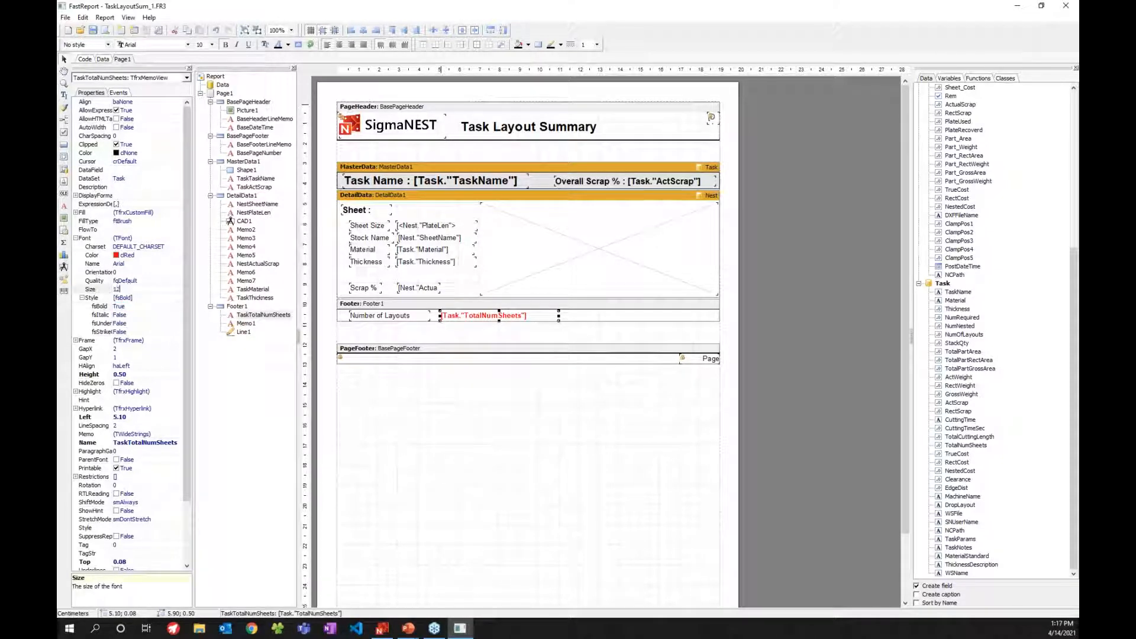
key("Return")
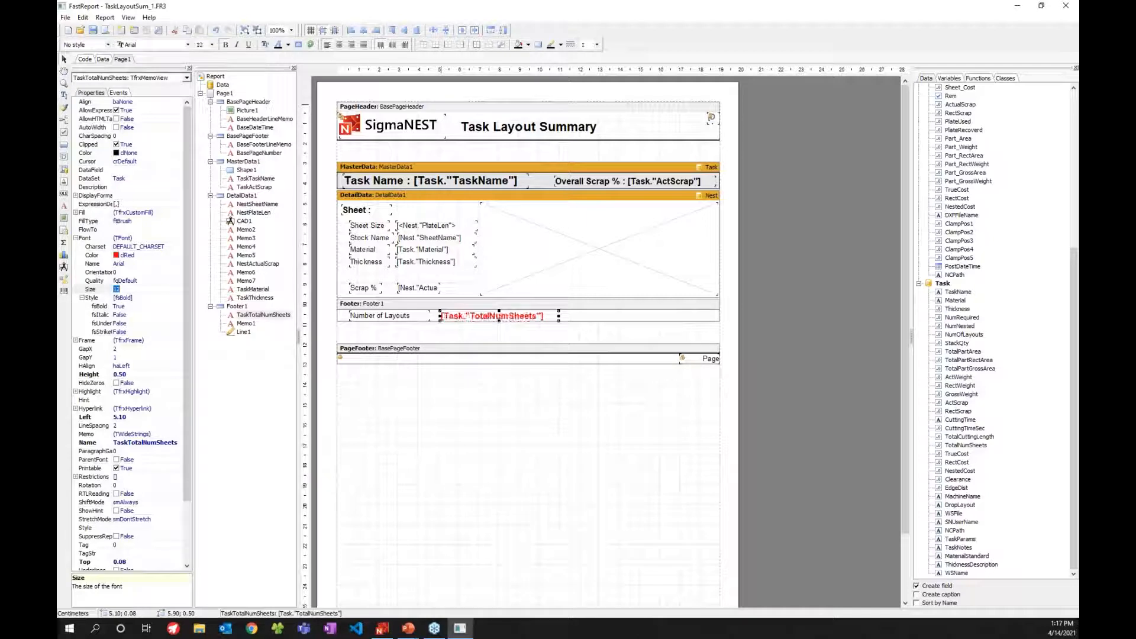
left_click(107, 31)
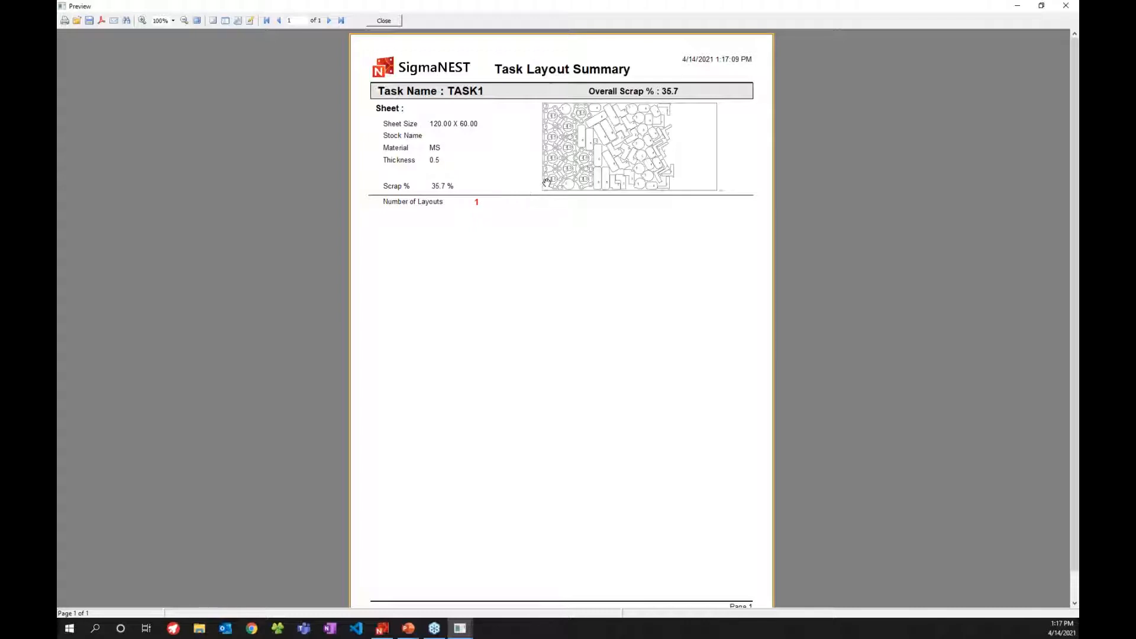
left_click(376, 21)
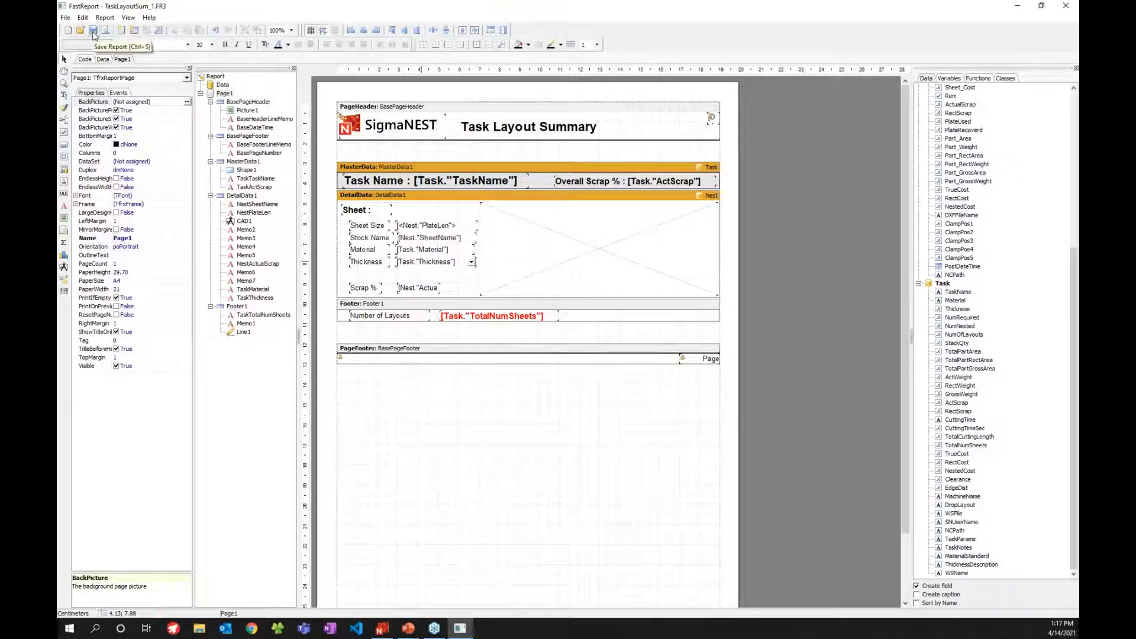
- Save the customized TaskLayoutSum_1.FR3 report and close the report designer
left_click(93, 33)
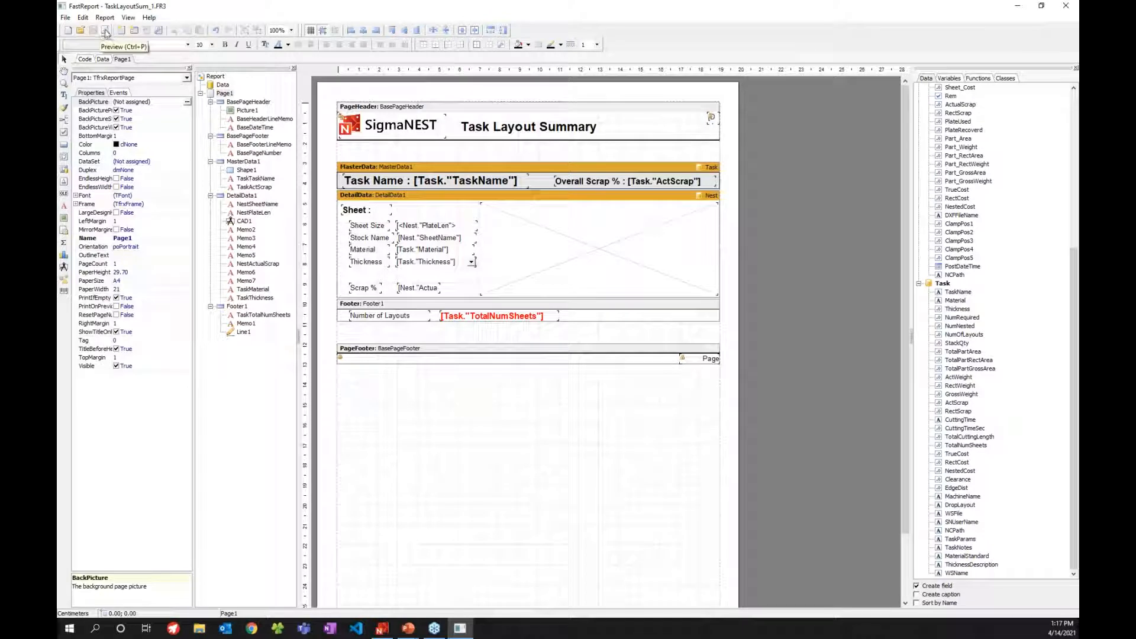
left_click(106, 32)
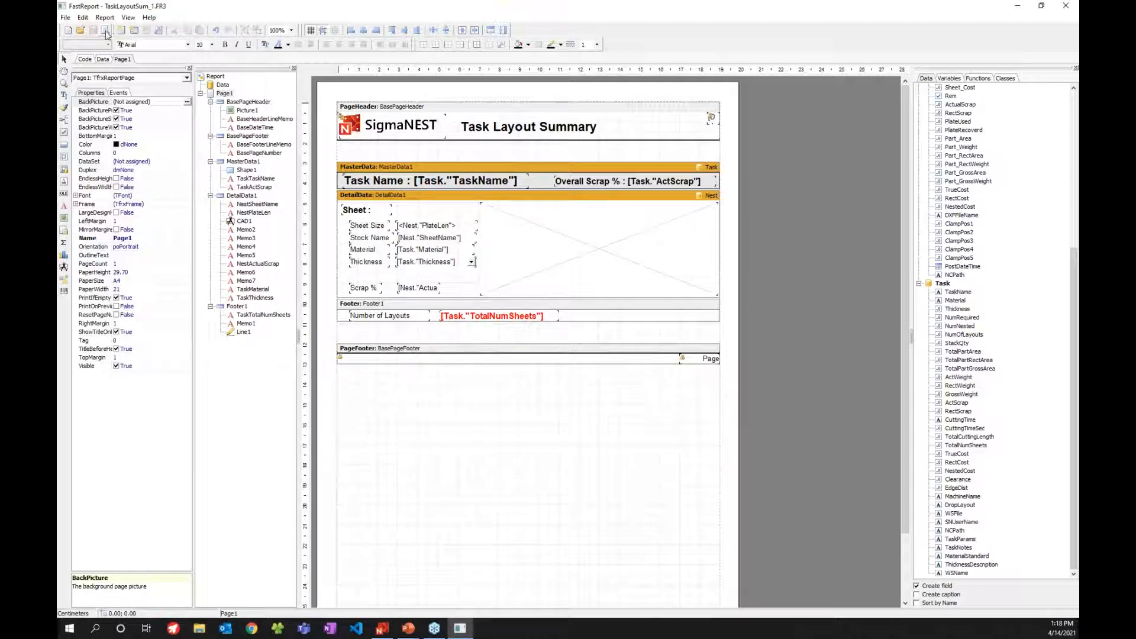
left_click(1069, 11)
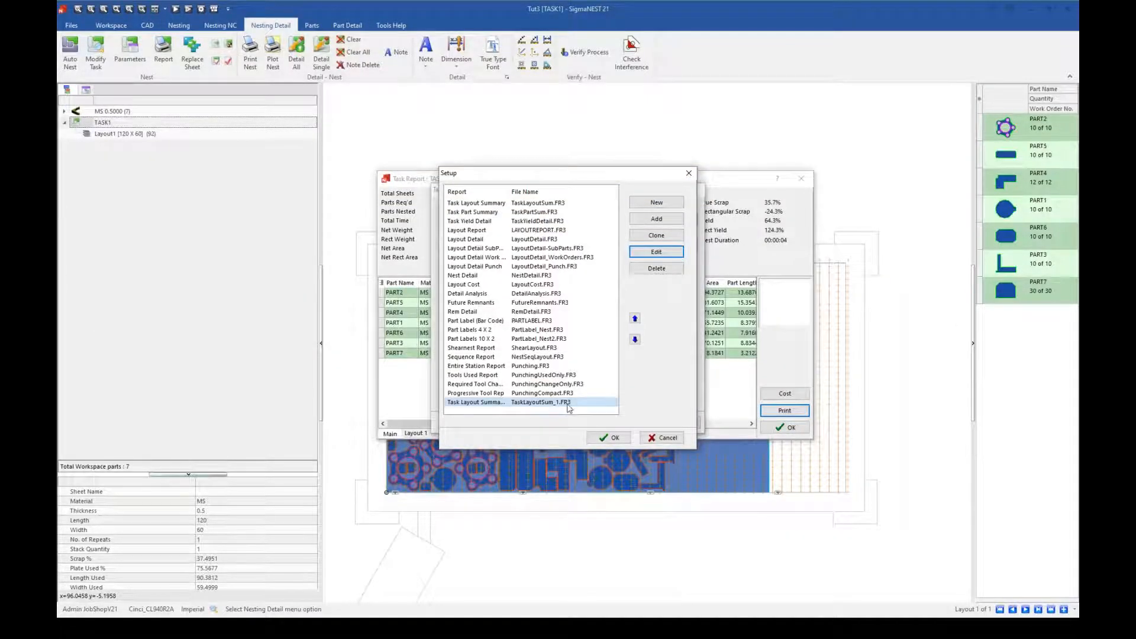
- Accept the report setup and close the Task Report Printing and Task Report dialogs
left_click(612, 439)
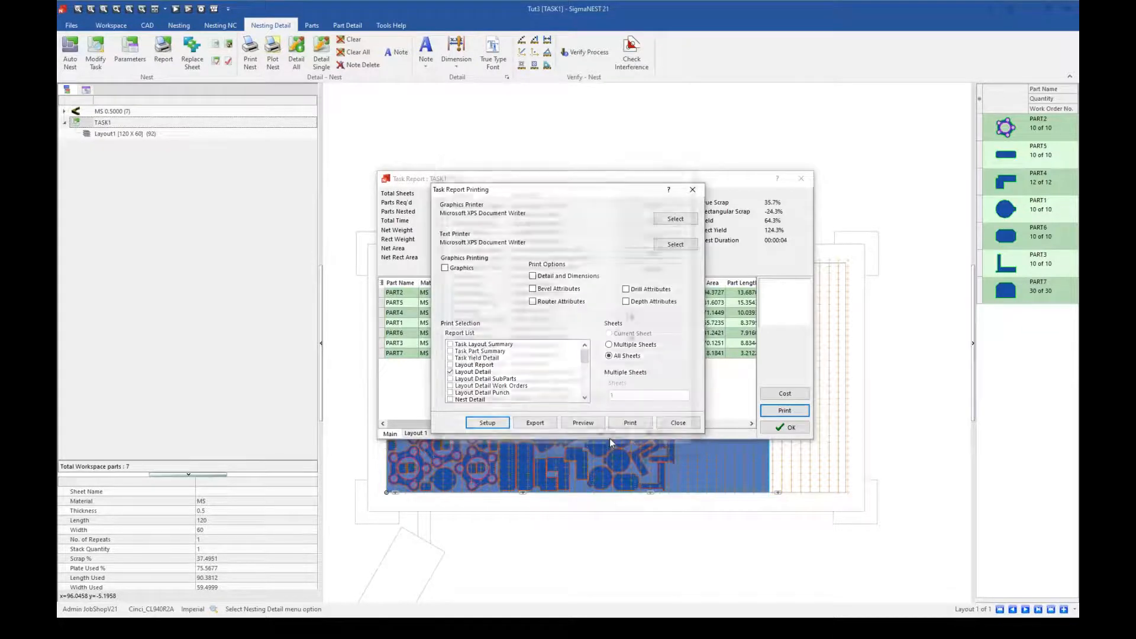
left_click(689, 425)
left_click(775, 427)
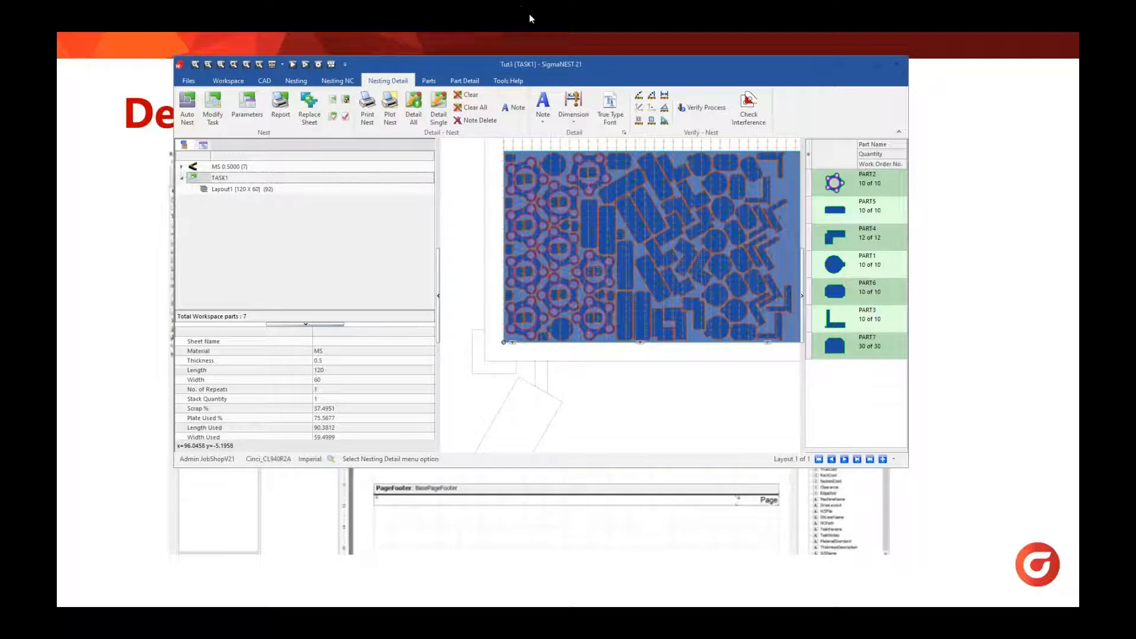
left_click_drag(550, 67, 225, 638)
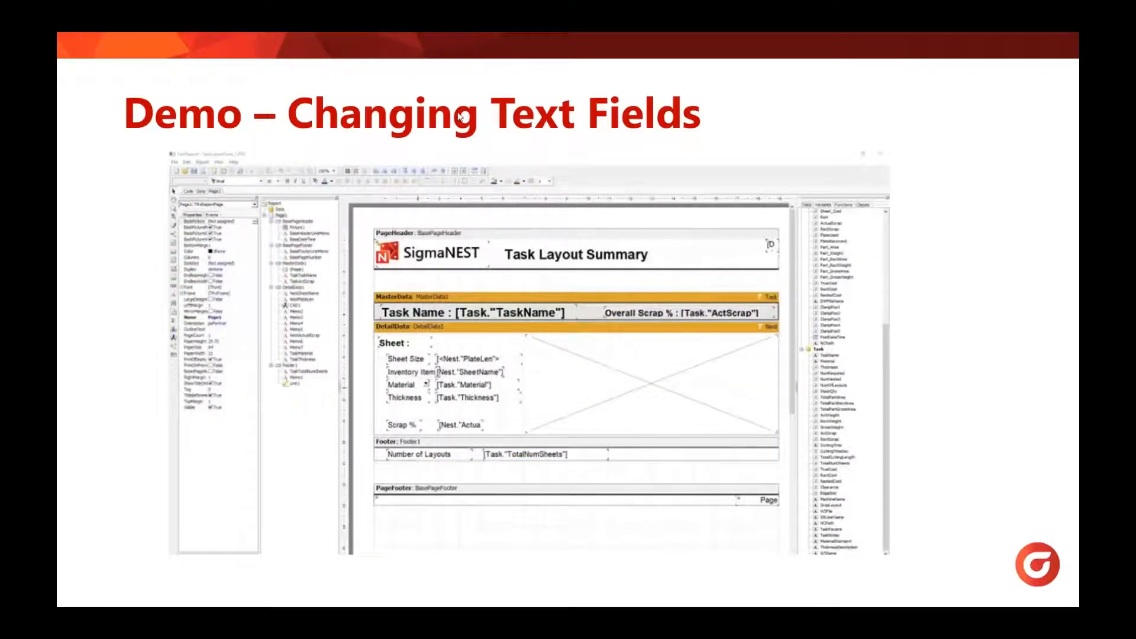
key("Right")
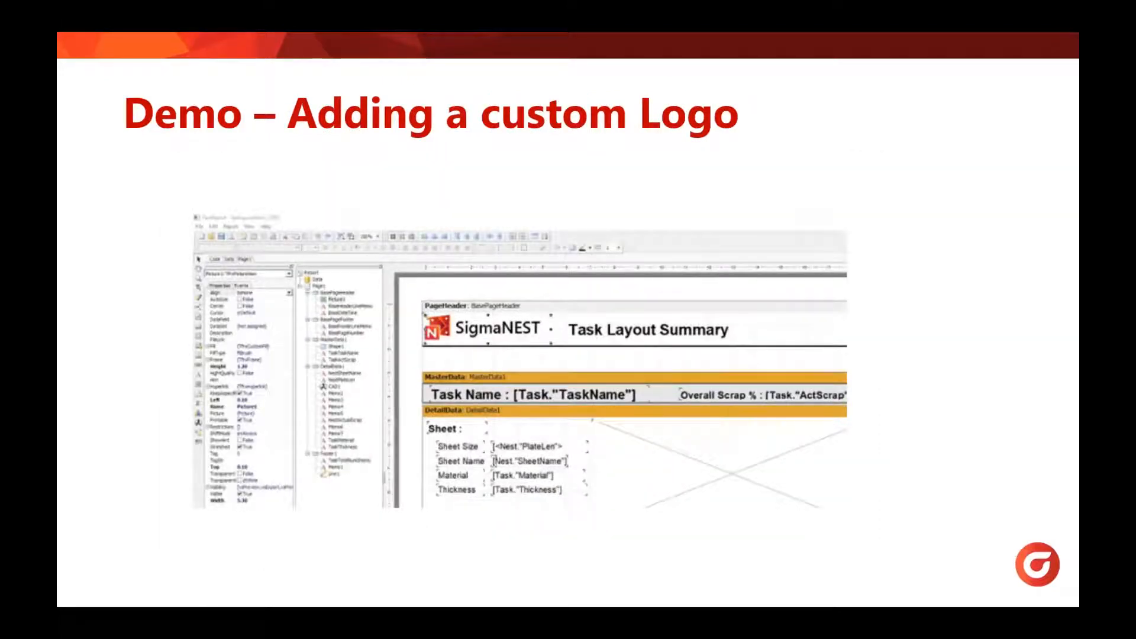
left_click_drag(57, 638, 562, 1)
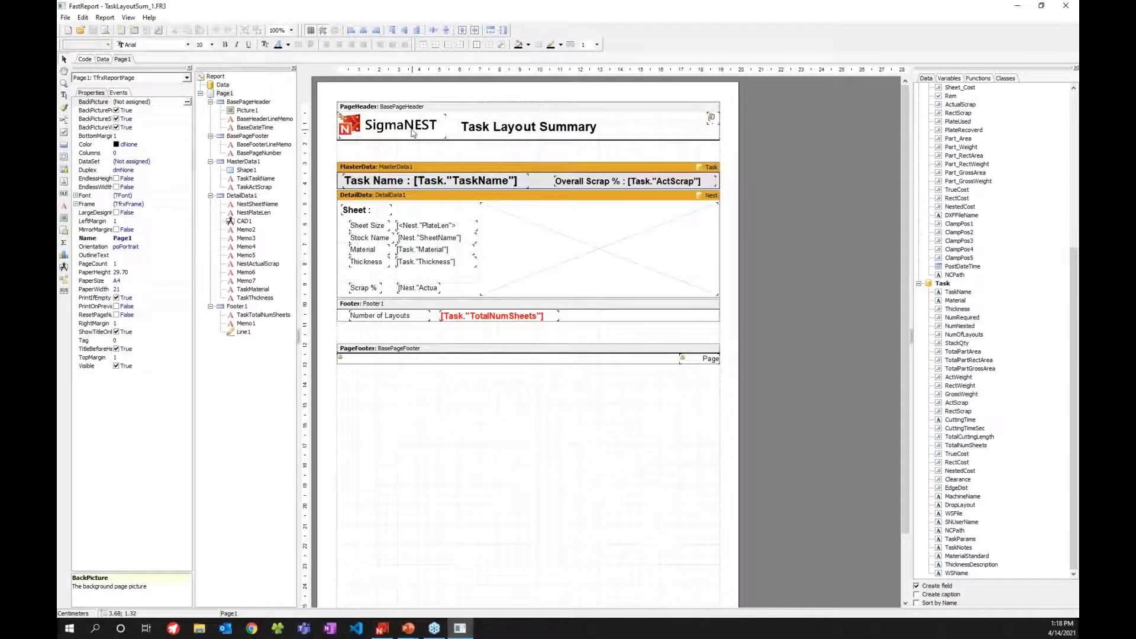
- Send the page header's Task Layout Summary title object to the back, behind the logo picture
left_click(367, 131)
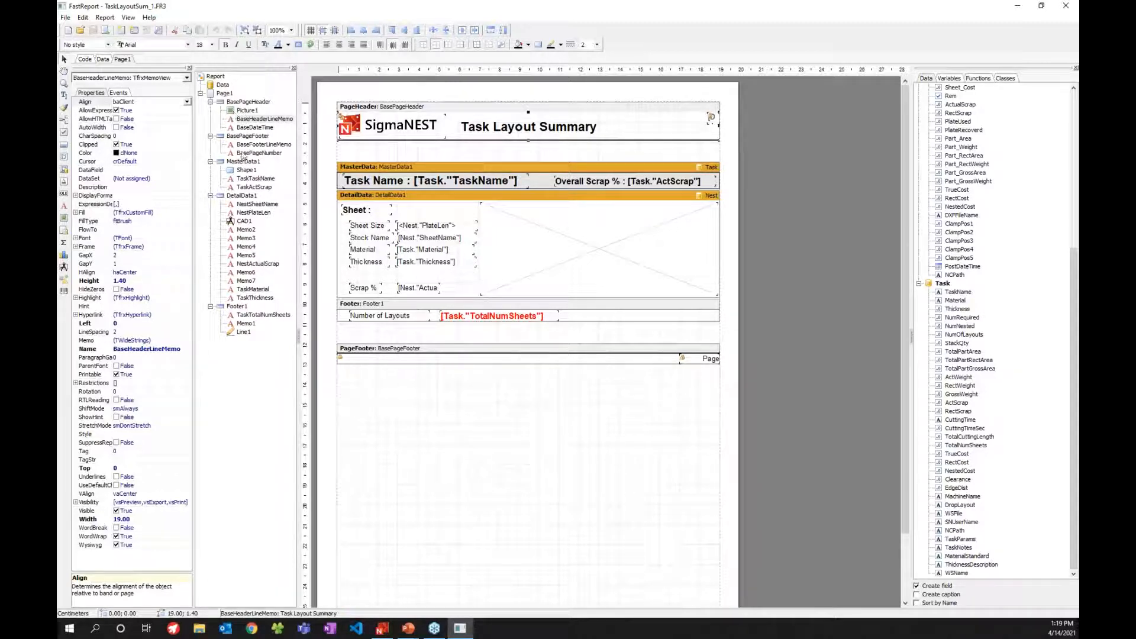
left_click(248, 110)
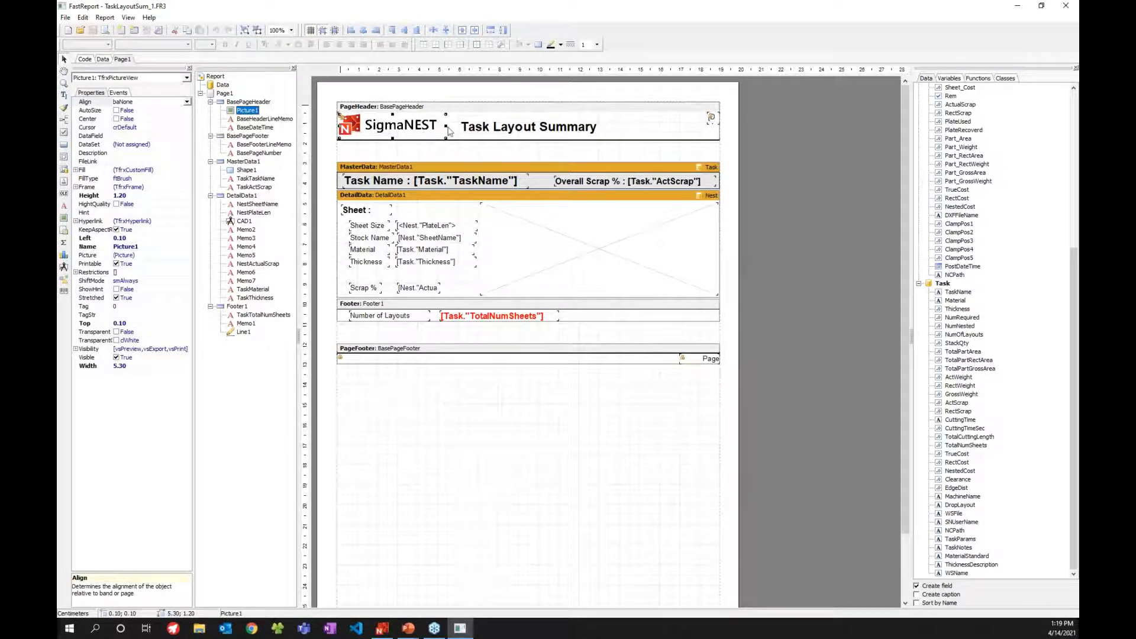
left_click(475, 131)
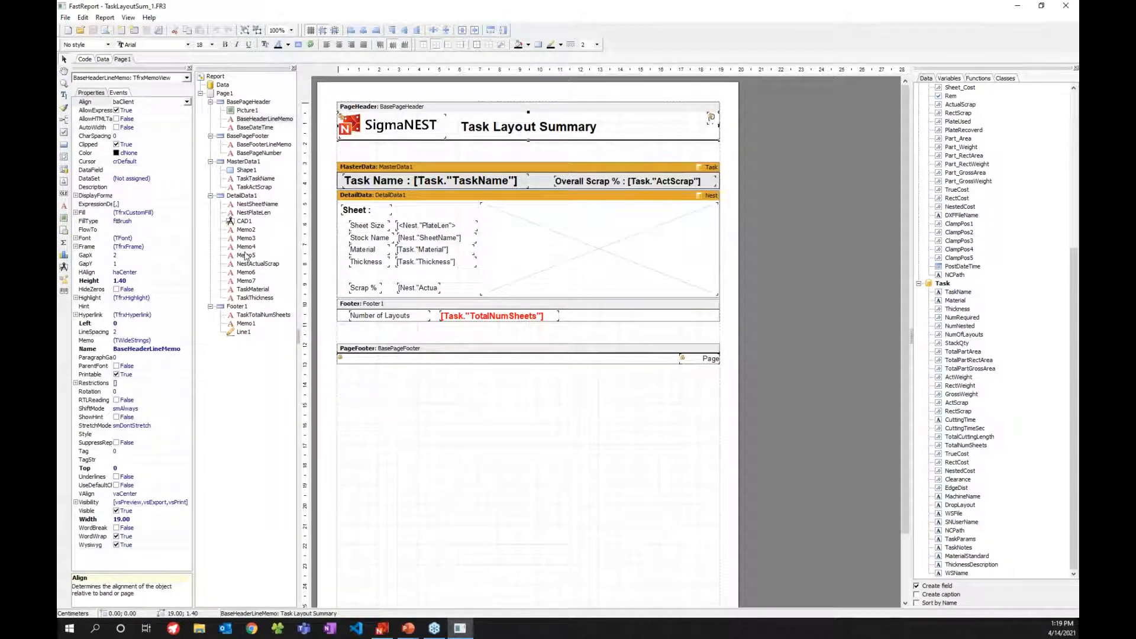
right_click(507, 132)
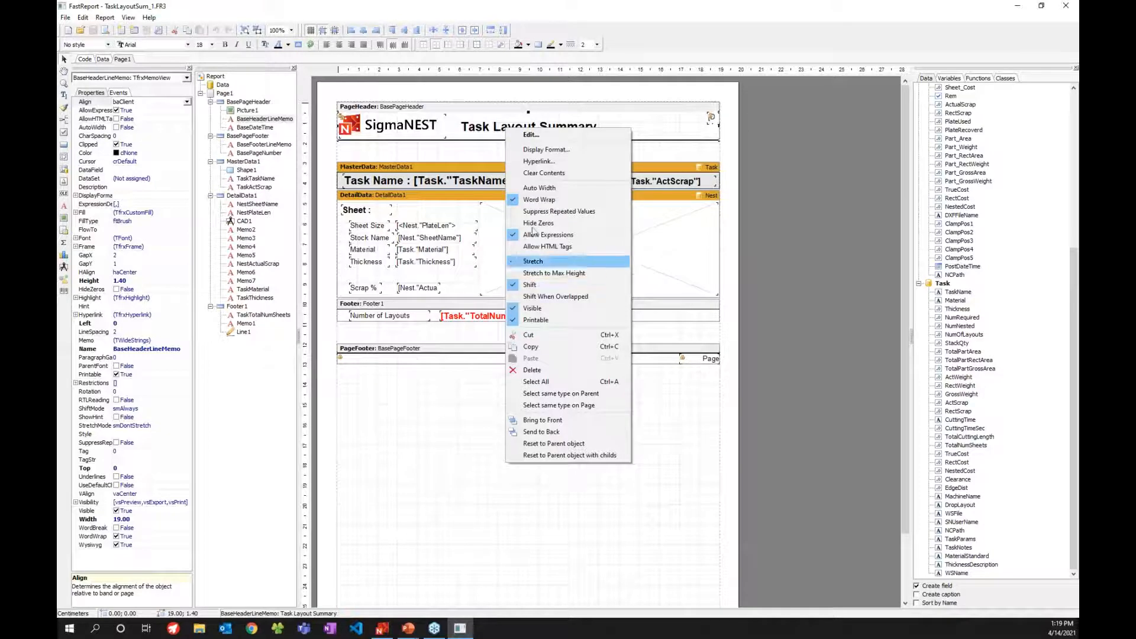
left_click(537, 432)
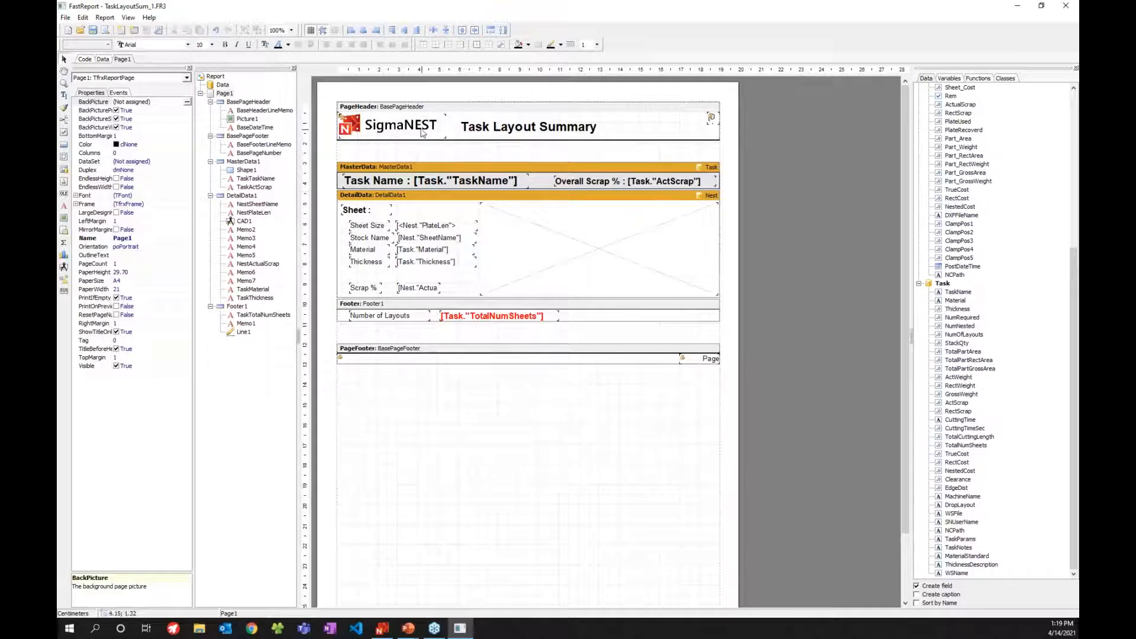
- Replace the SigmaNEST logo in the page header with the CAMBRIO LOGO.png picture from the Desktop
left_click(422, 132)
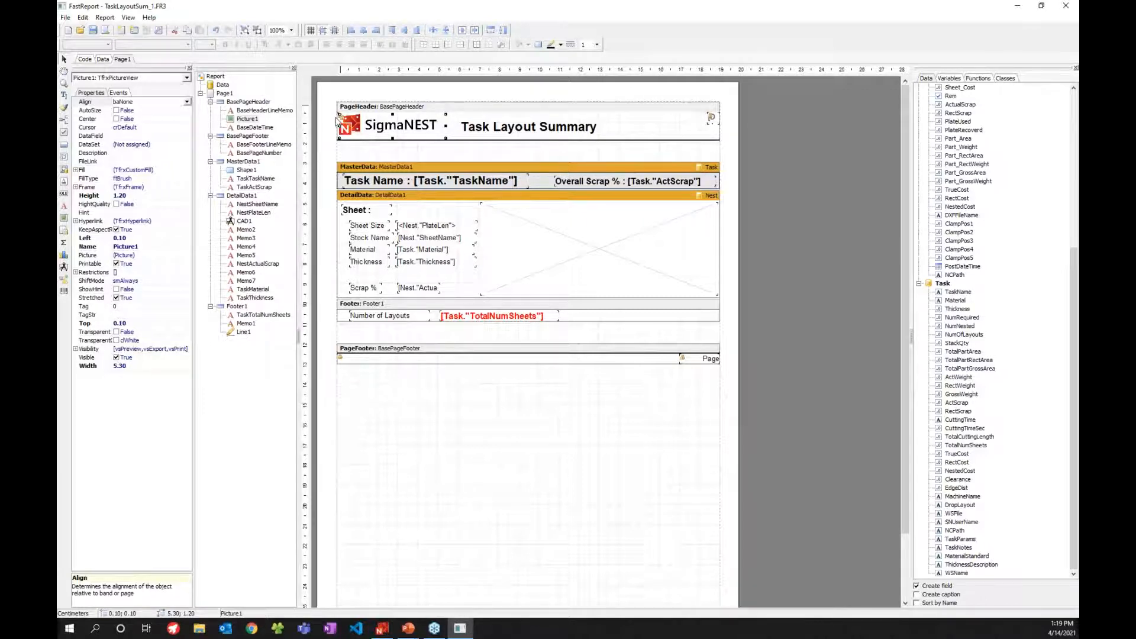
right_click(393, 125)
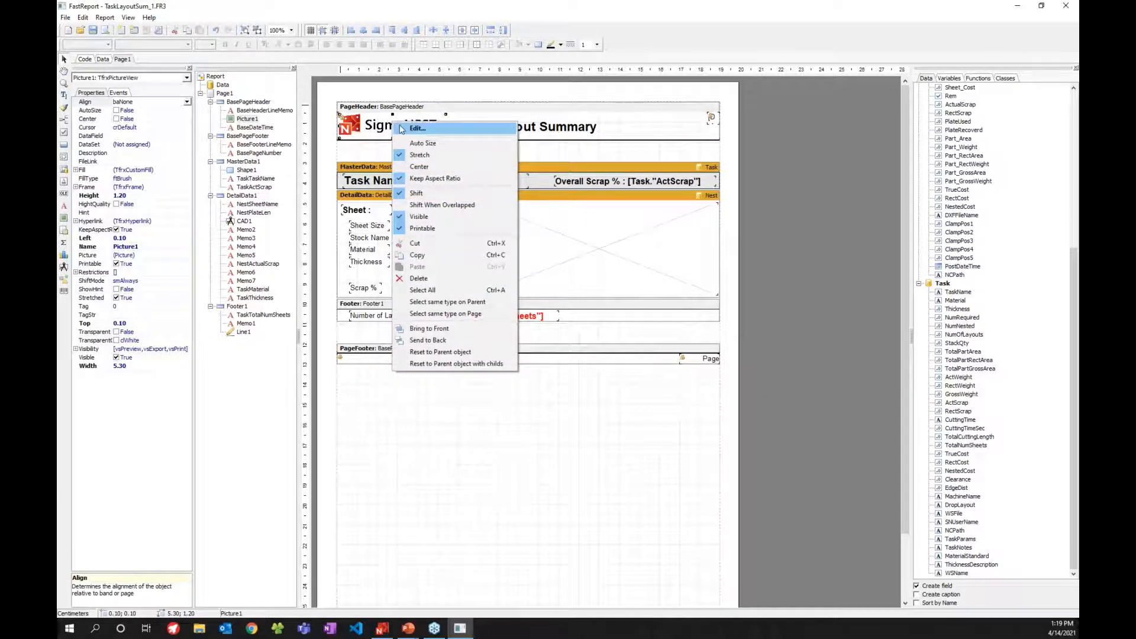
left_click(401, 129)
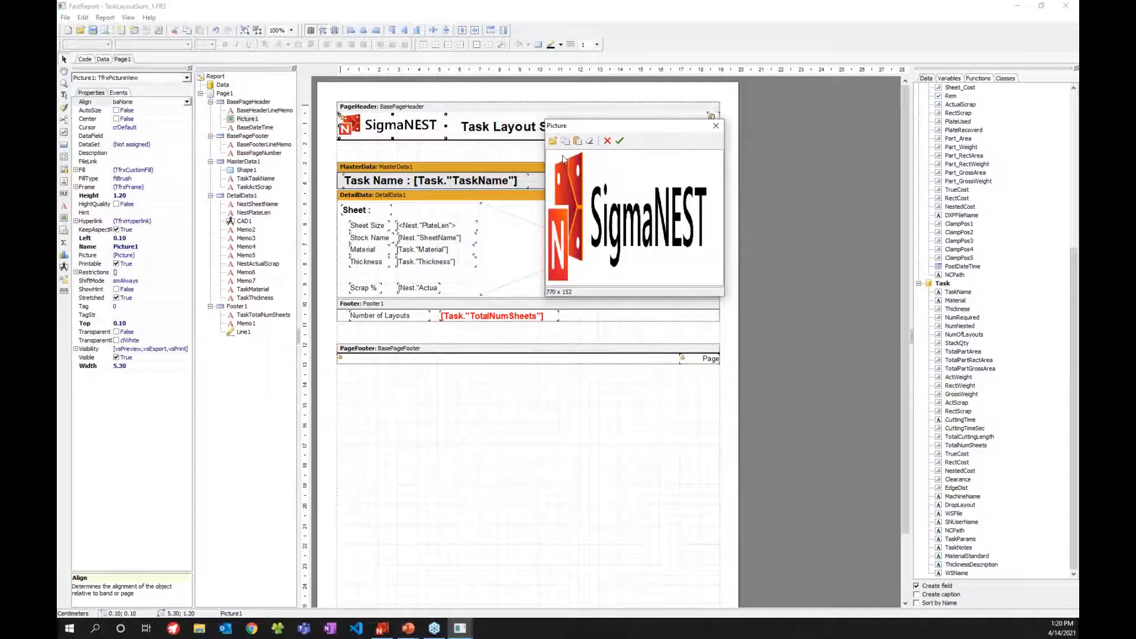
left_click(553, 142)
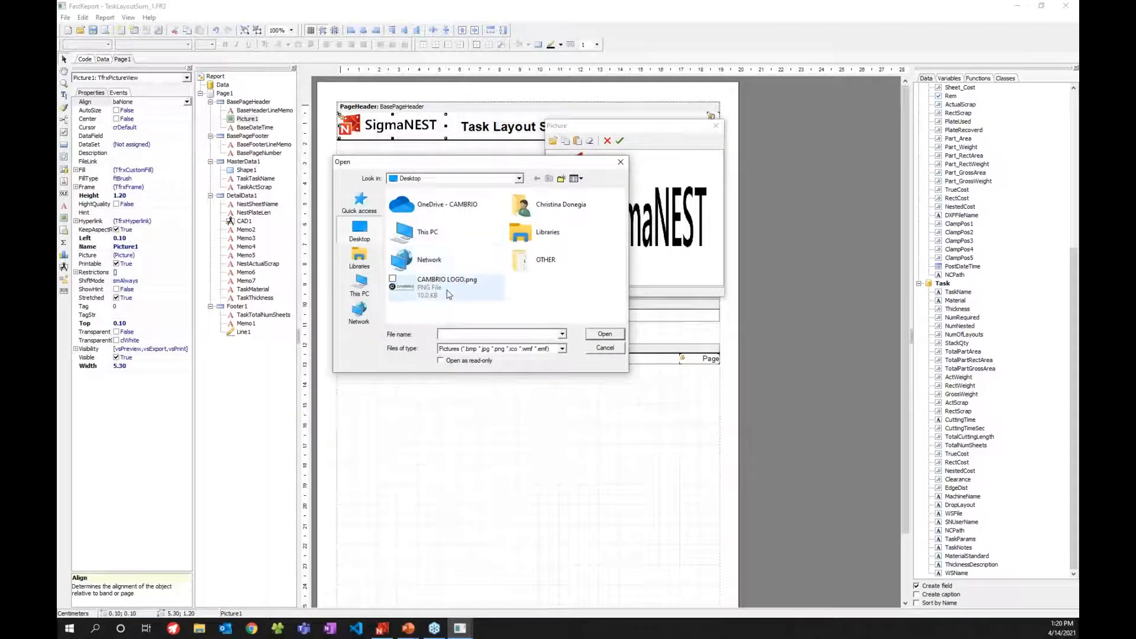
left_click(461, 292)
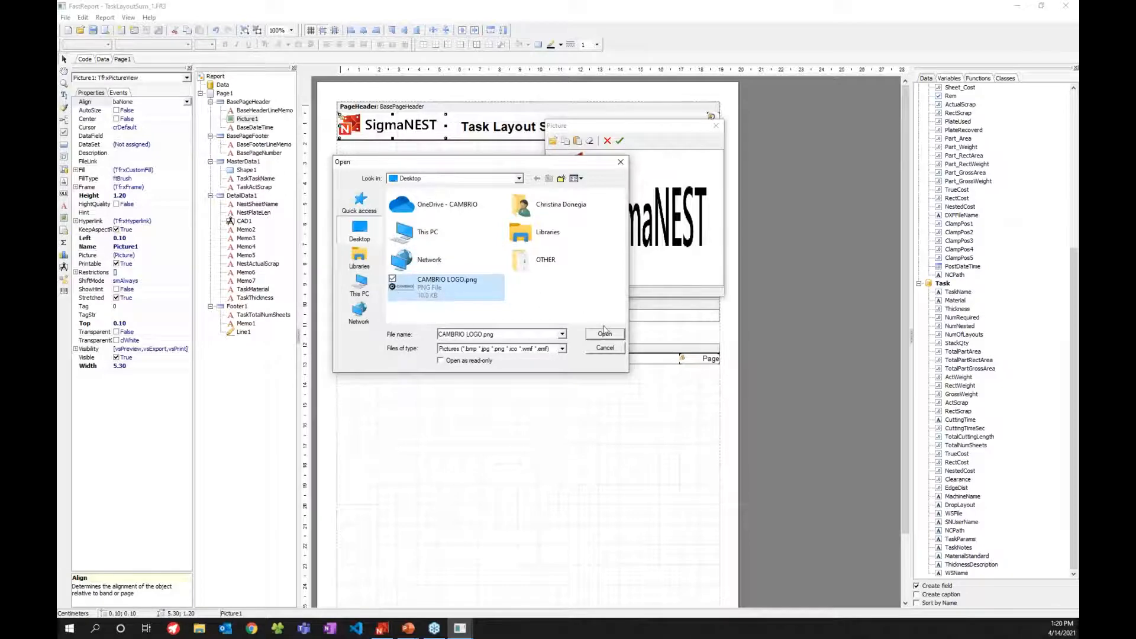
left_click(605, 334)
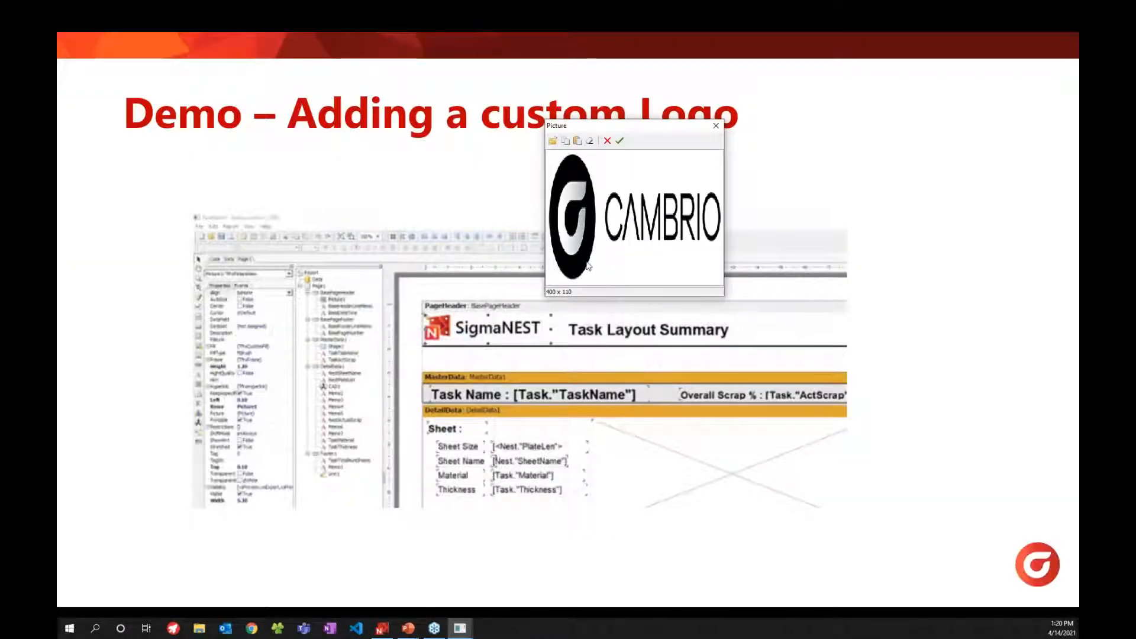
left_click(620, 142)
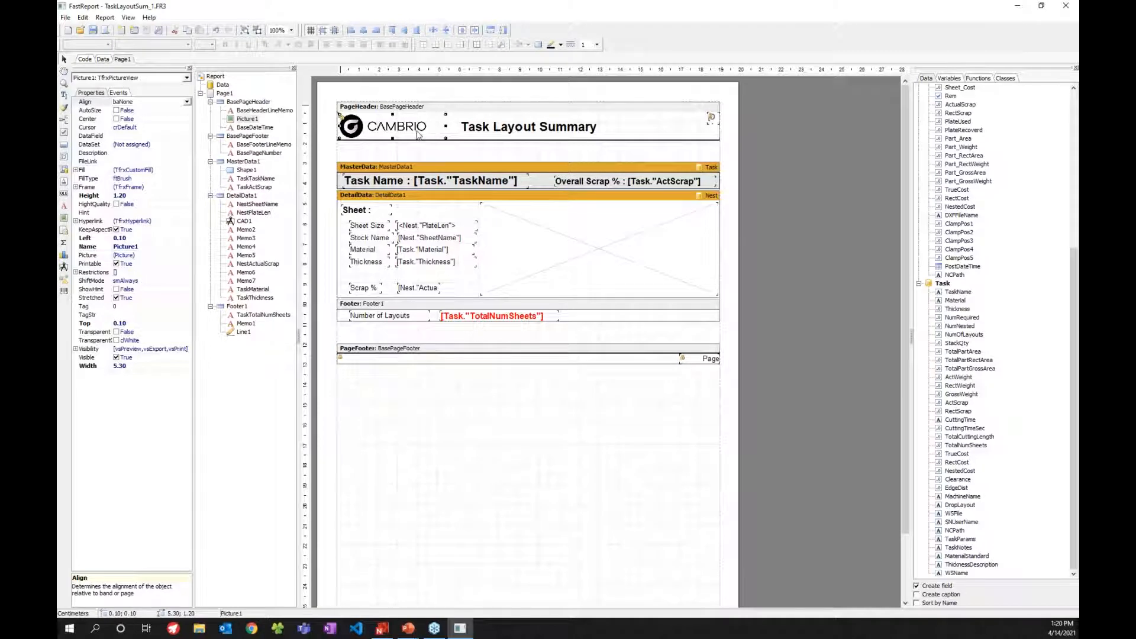
- Preview the report with the replaced header logo and close the report designer
left_click(106, 31)
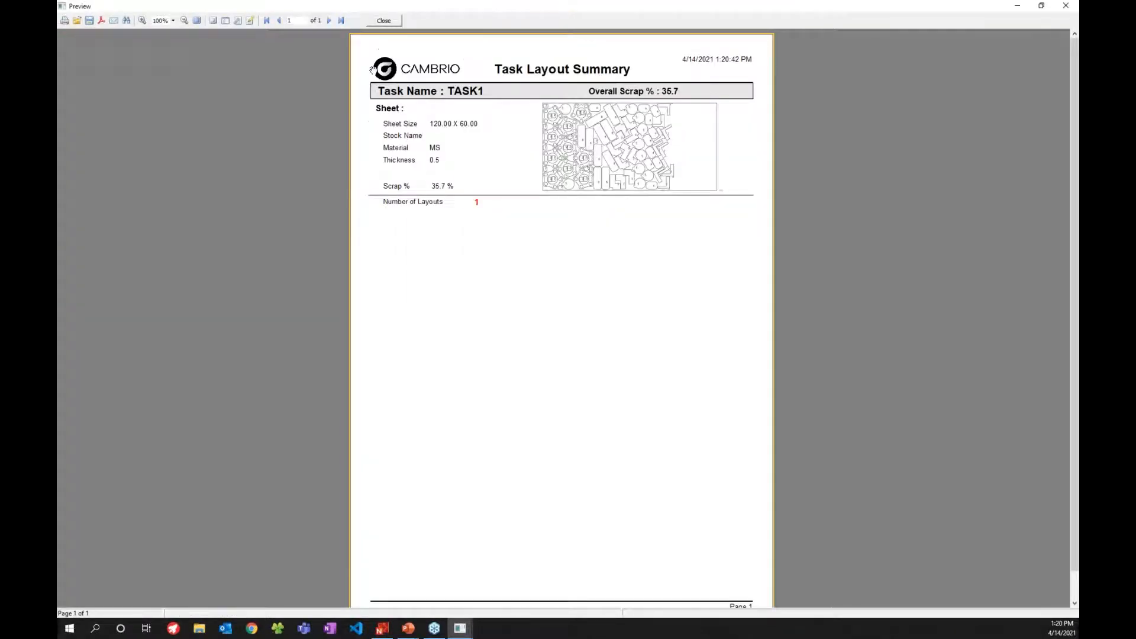
left_click(383, 22)
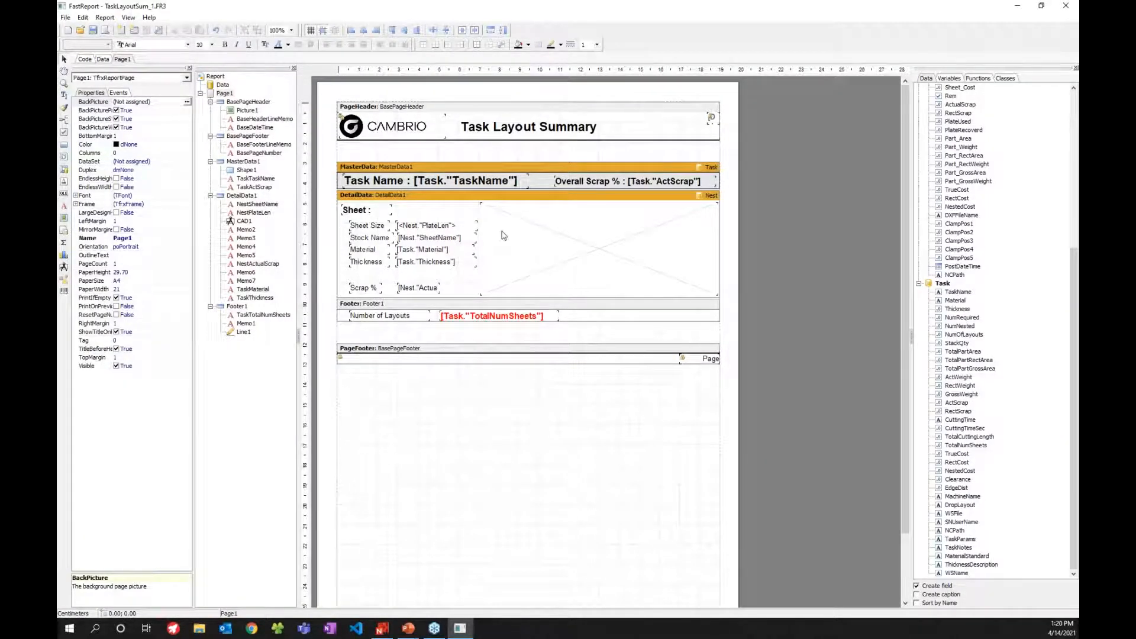
left_click(1066, 6)
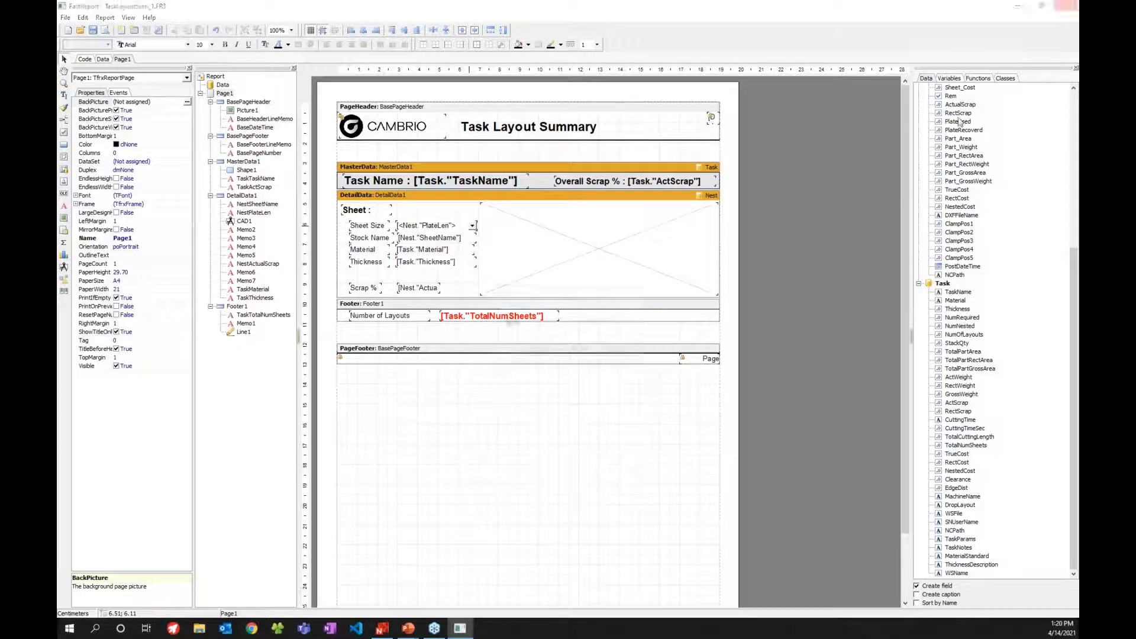
left_click(577, 352)
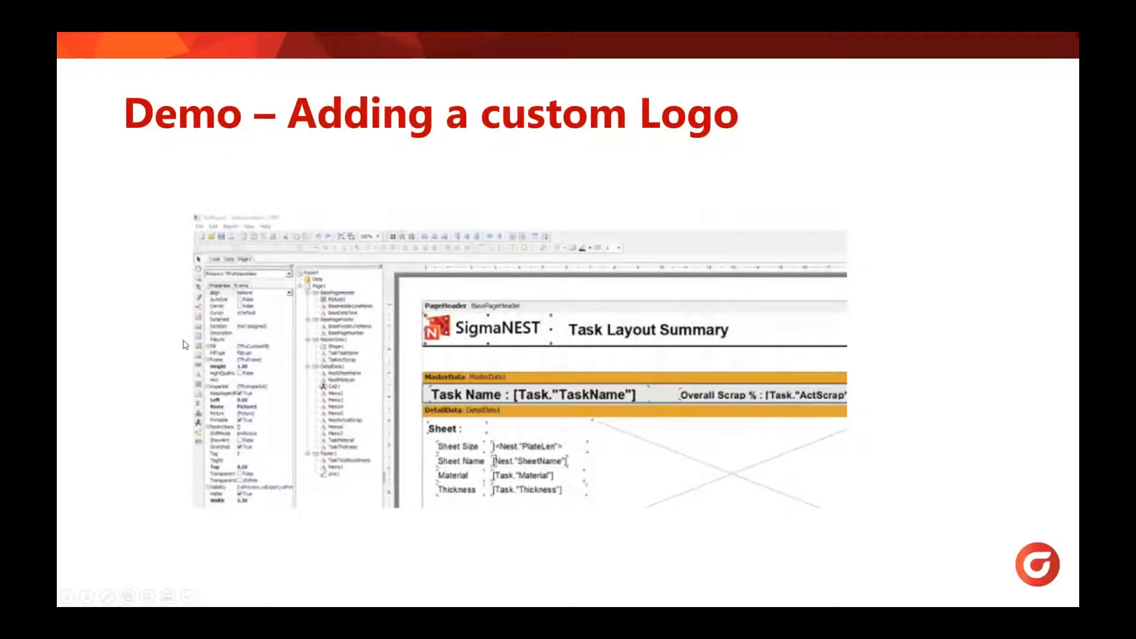
- Clone the Layout Detail report in the report setup and open the copy in the report designer
key("Right")
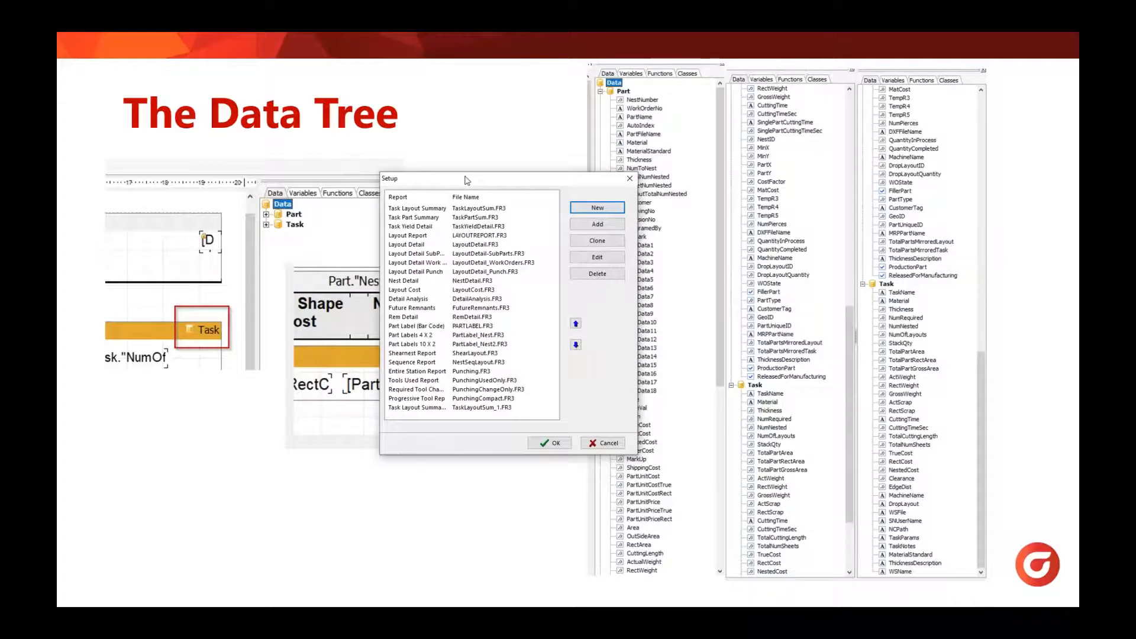
left_click(419, 247)
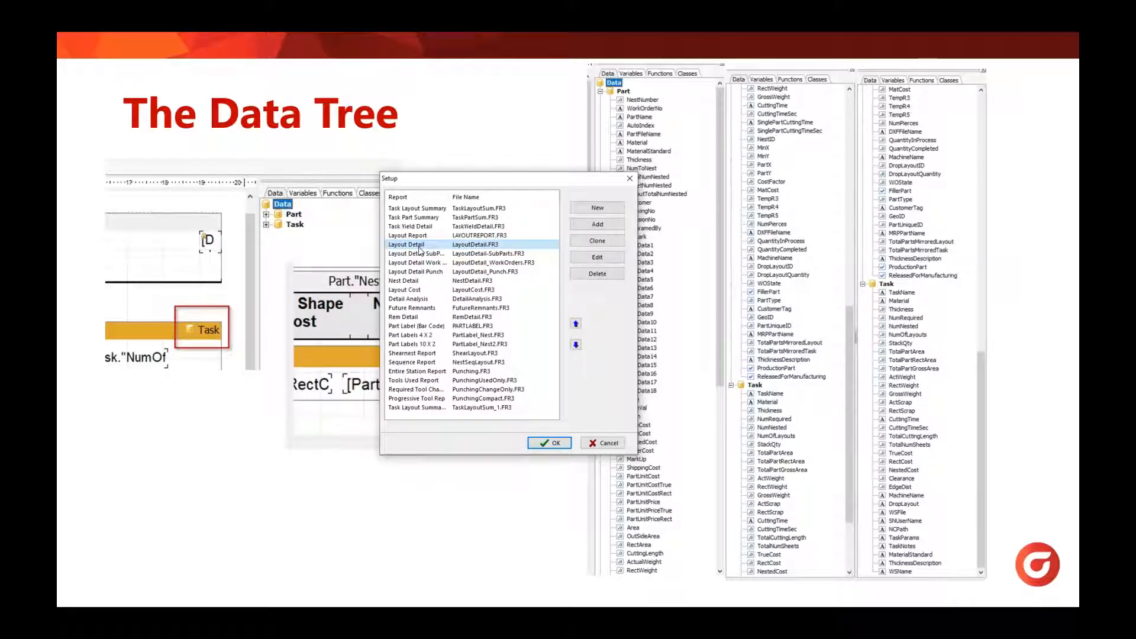
left_click(597, 243)
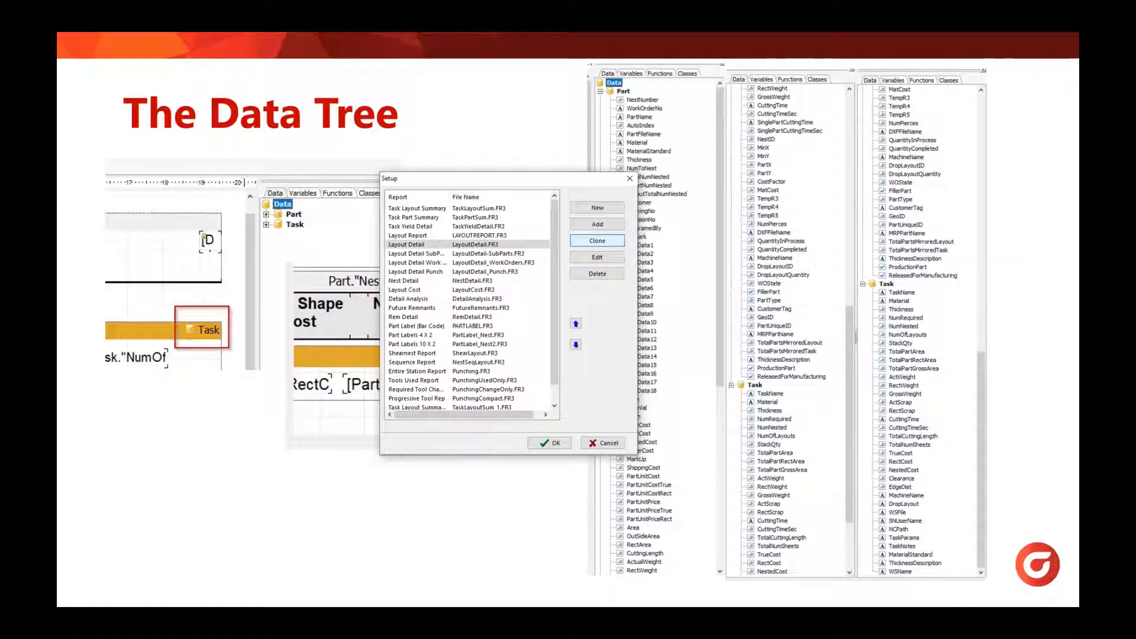
left_click(610, 241)
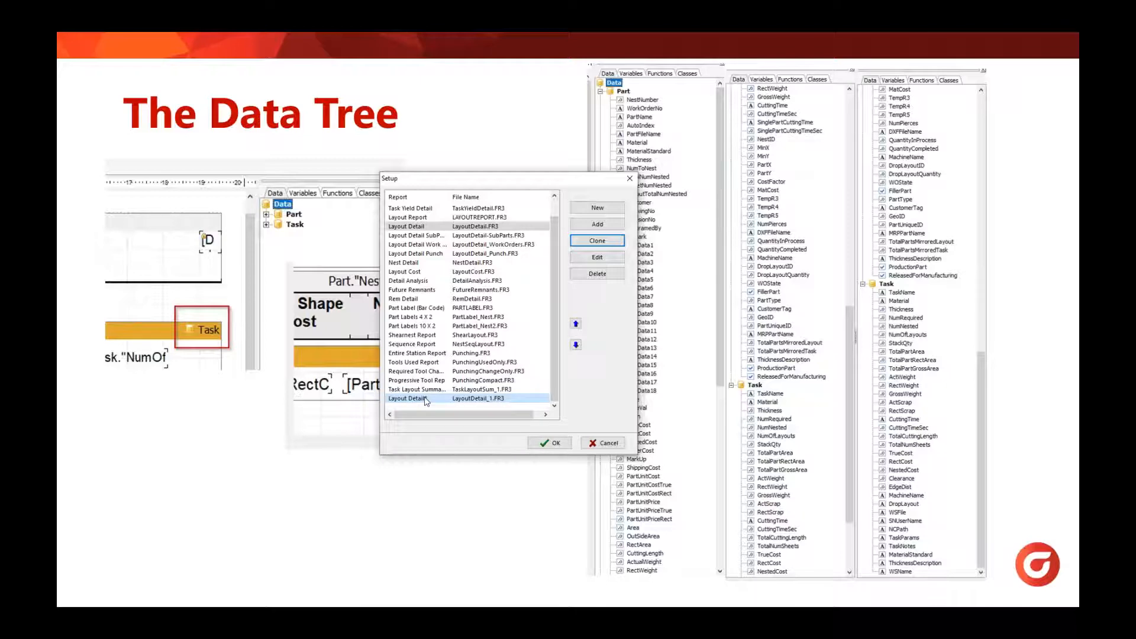
double_click(425, 399)
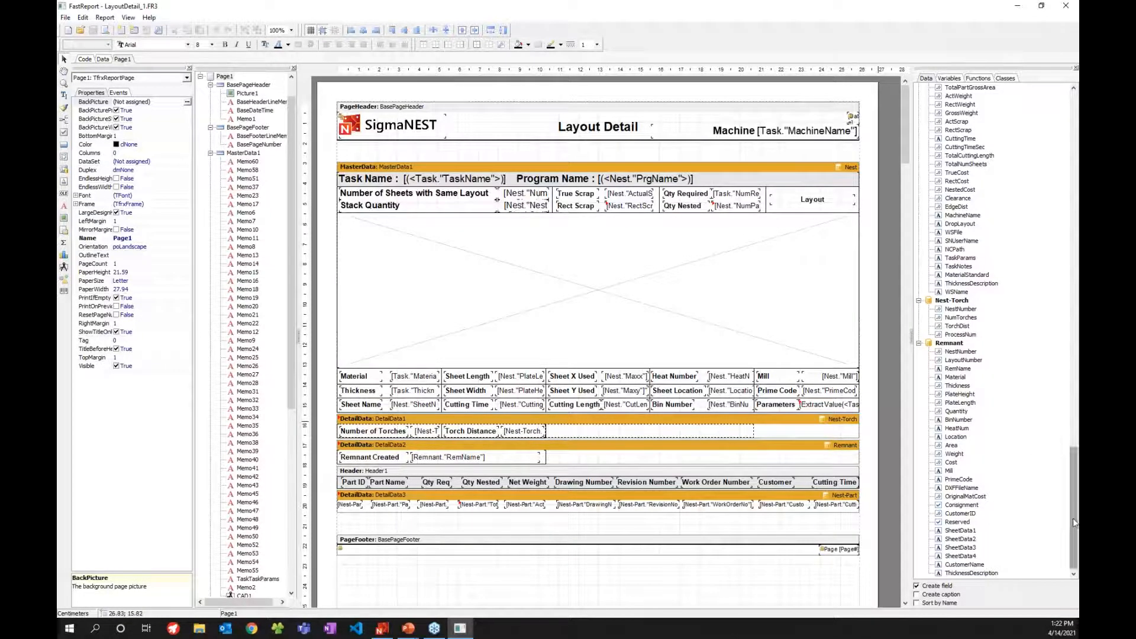
- Look through the Layout Detail copy's data tree, then preview the report maximized and close the preview
left_click_drag(1075, 509, 1074, 157)
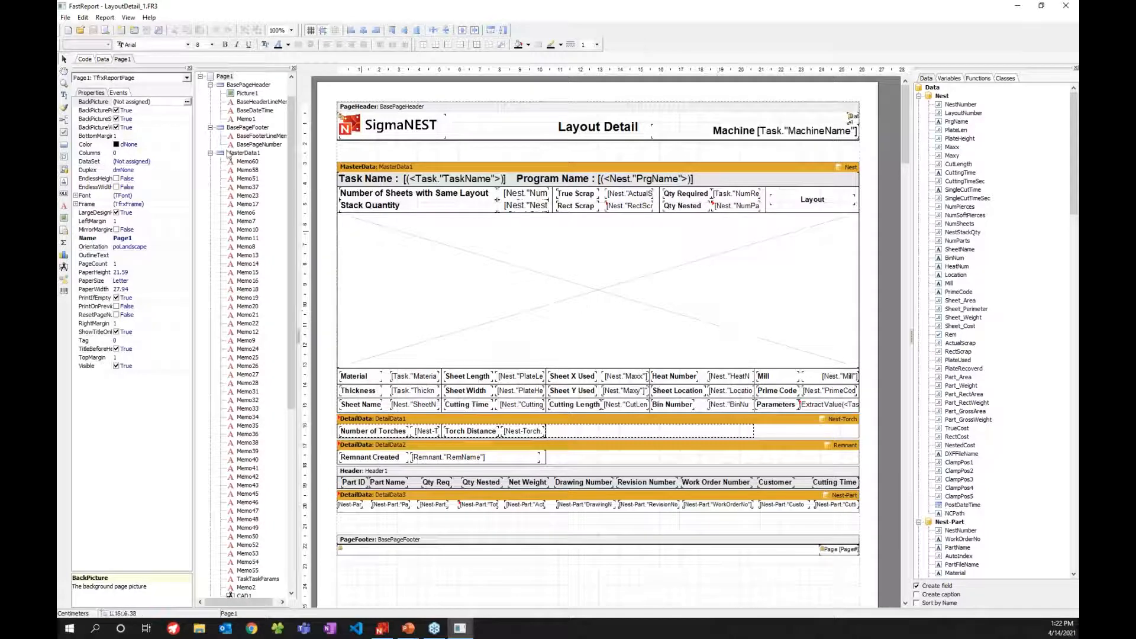
left_click(105, 31)
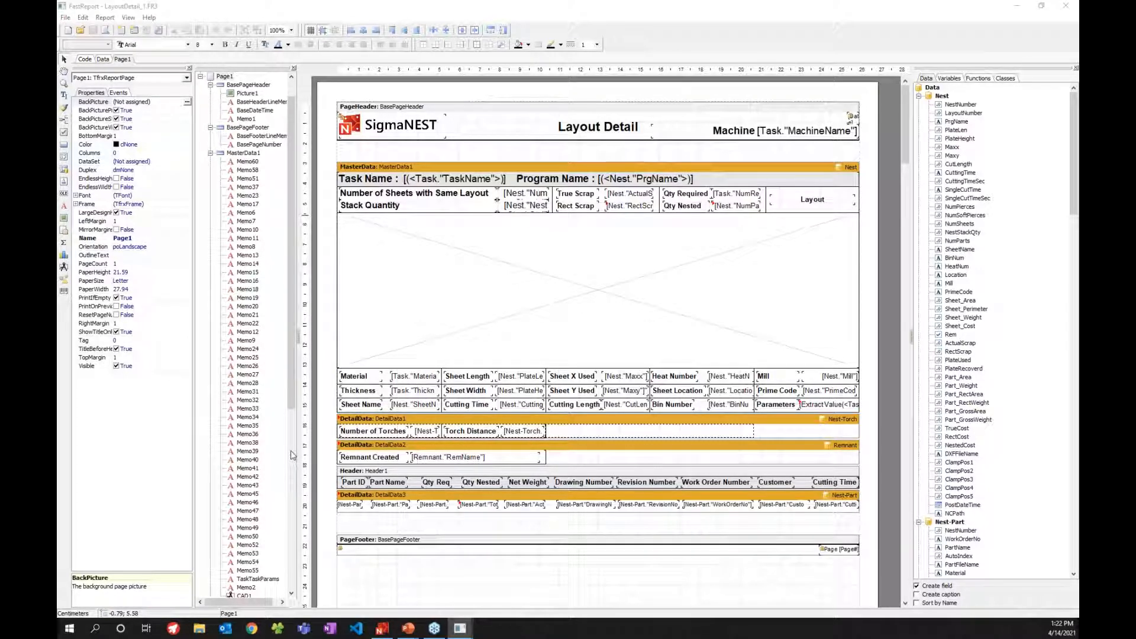
left_click_drag(291, 221, 446, 5)
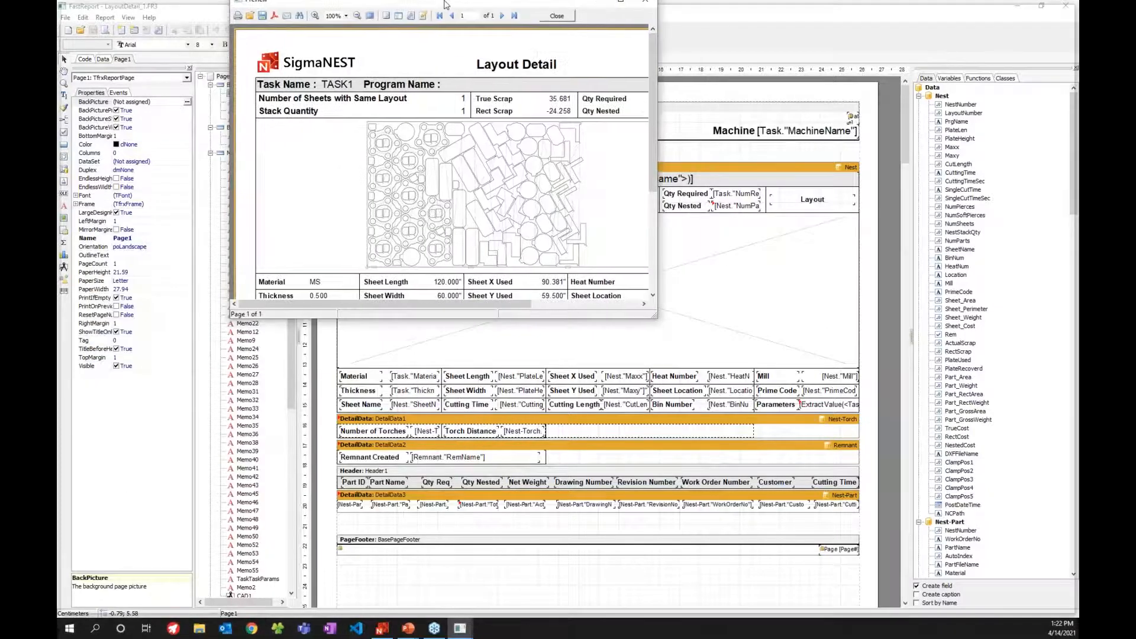
double_click(445, 2)
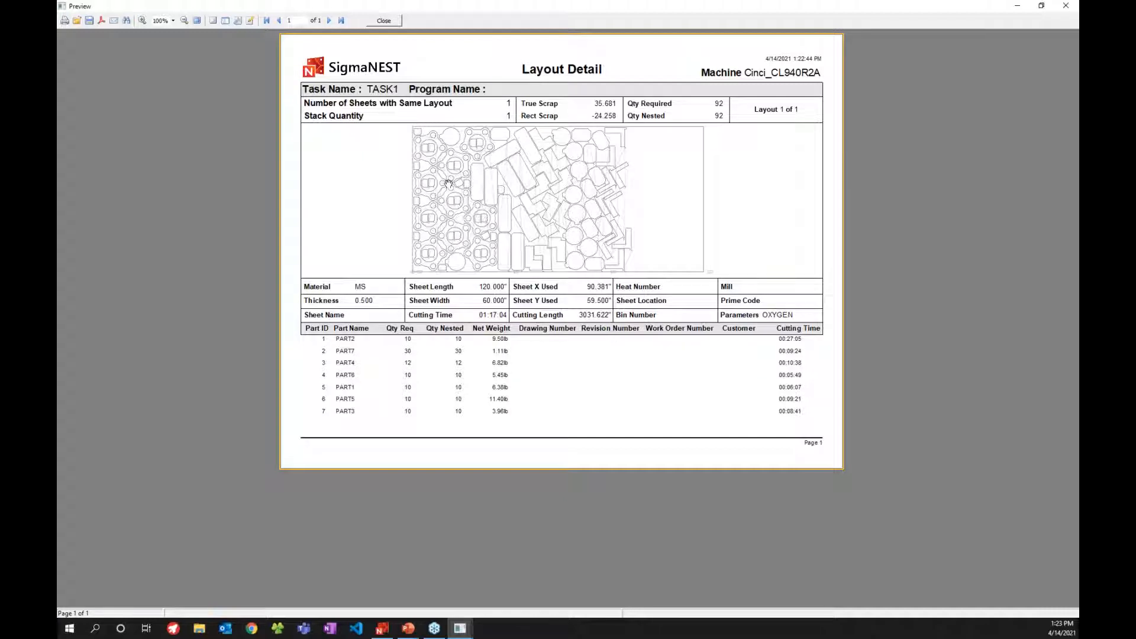
left_click(383, 21)
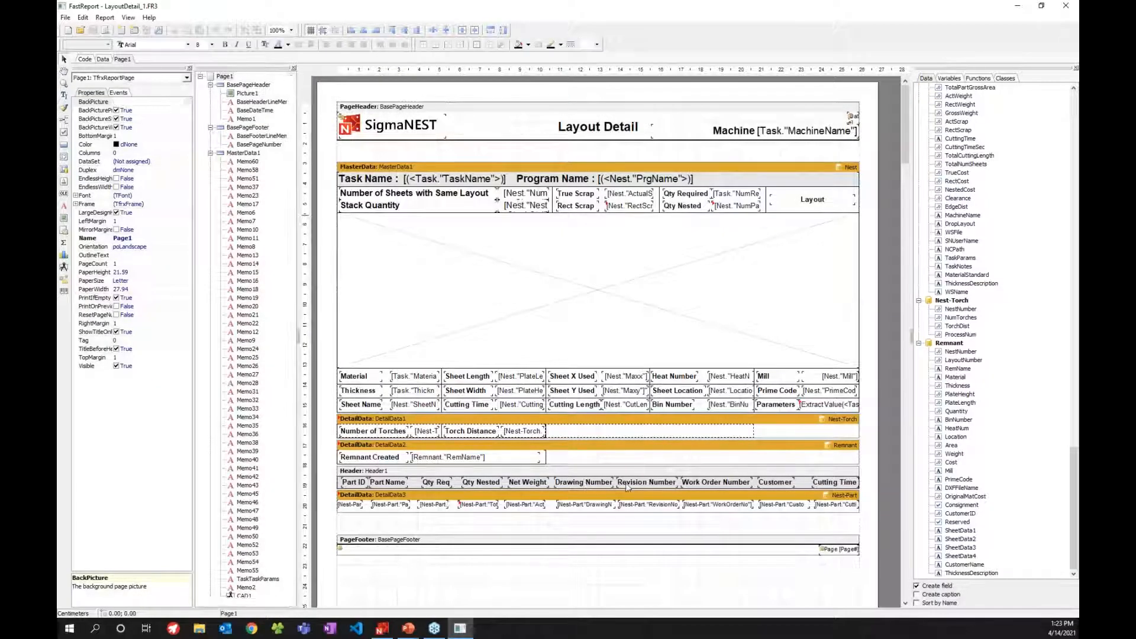
- Delete the Drawing Number column heading from the Header1 band
left_click(595, 484)
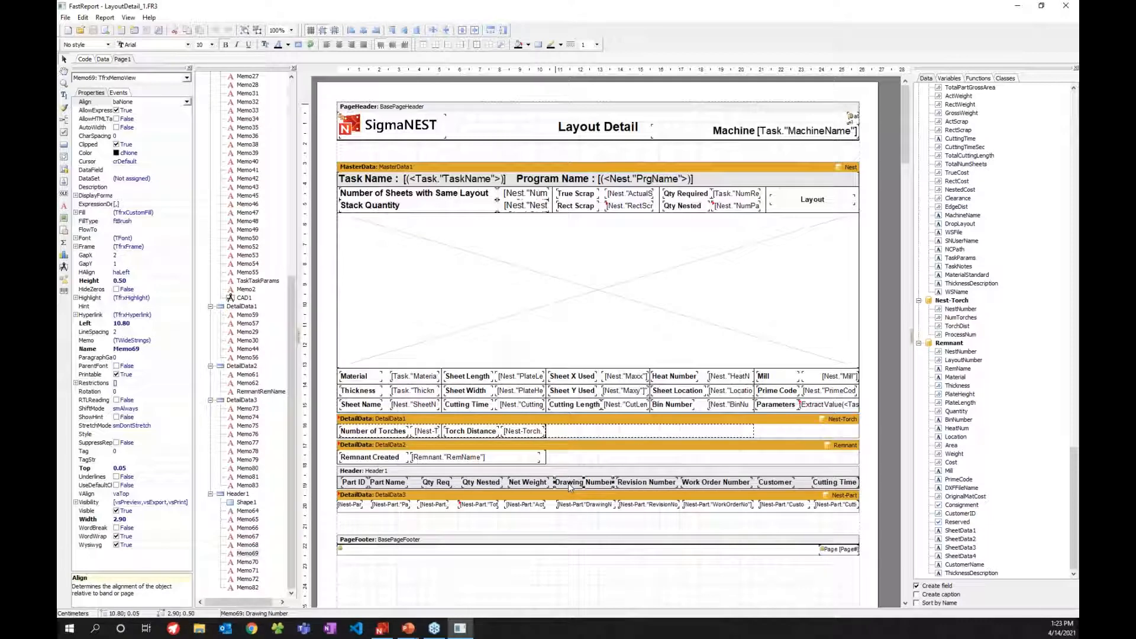
key("Escape")
key("Delete")
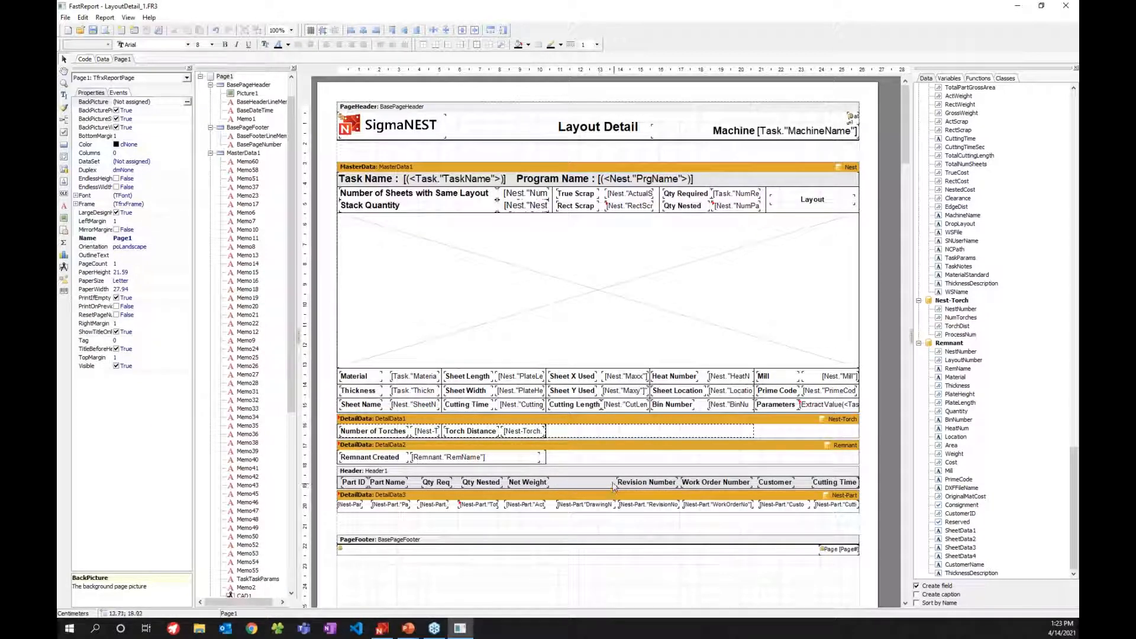
- Check the DrawingNo field's expression against the Nest-Part data tree and delete that field from the DetailData3 band
left_click(583, 508)
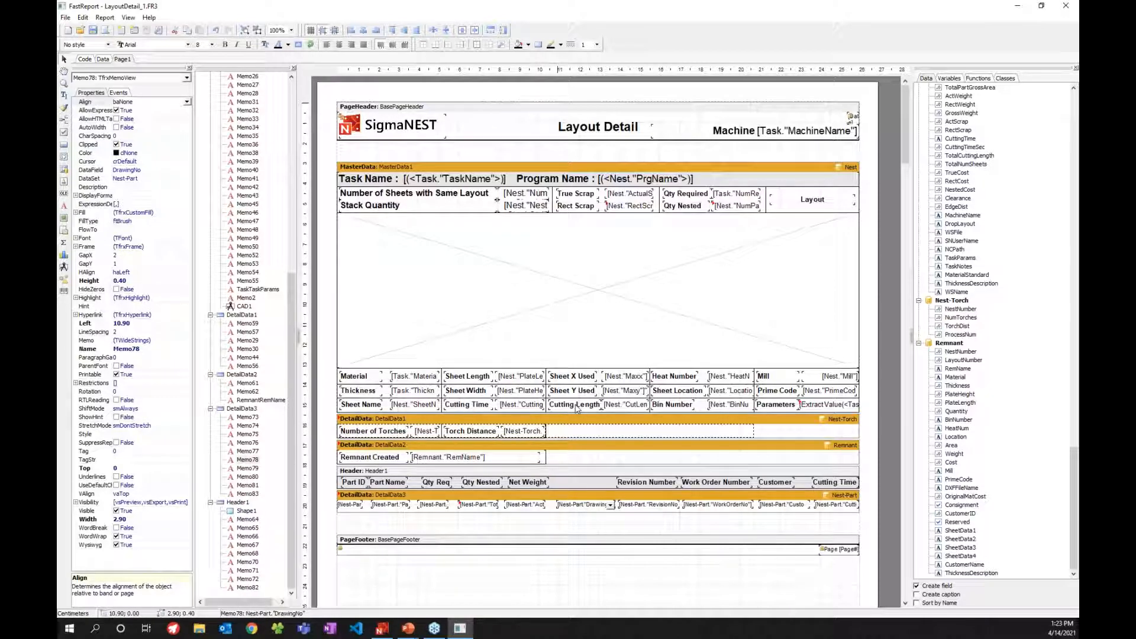
key("Return")
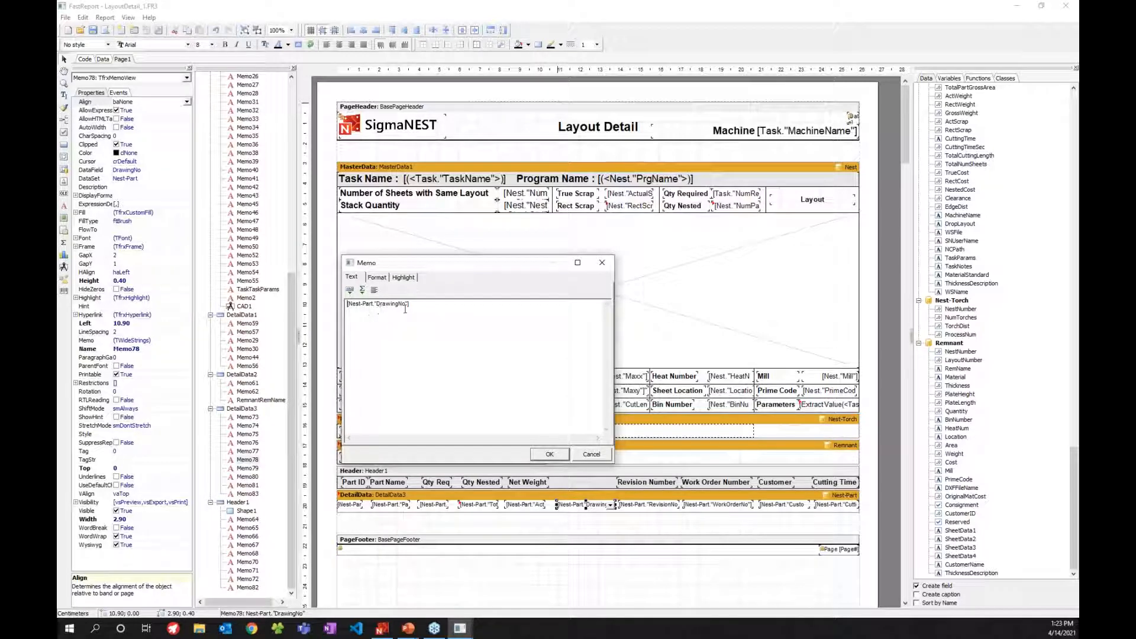
left_click(592, 454)
left_click_drag(1074, 479, 1075, 193)
left_click(950, 249)
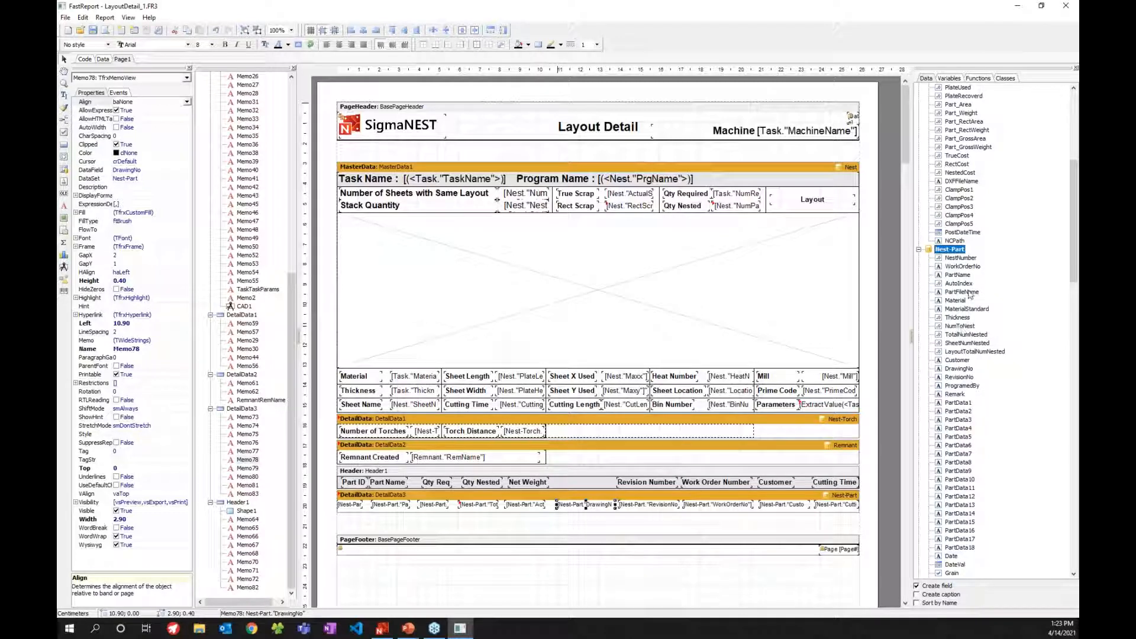
left_click(962, 368)
left_click(587, 509)
key("Delete")
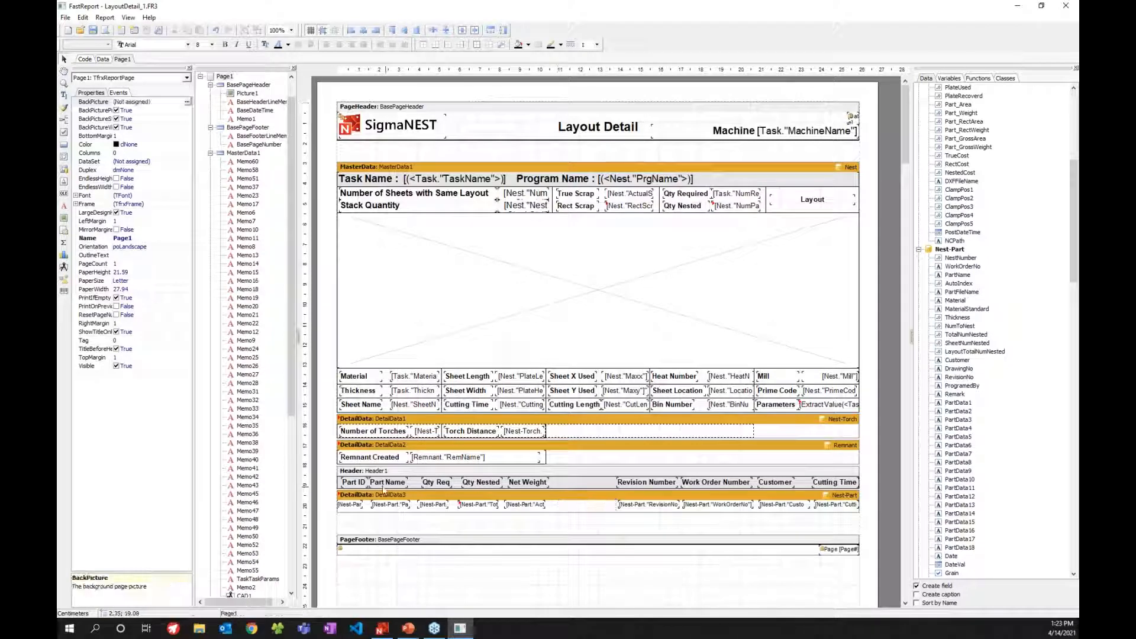
- Move the ActualWeight field in the DetailData3 band right to about 11.7 cm, into the space freed by the drawing number
left_click(444, 485)
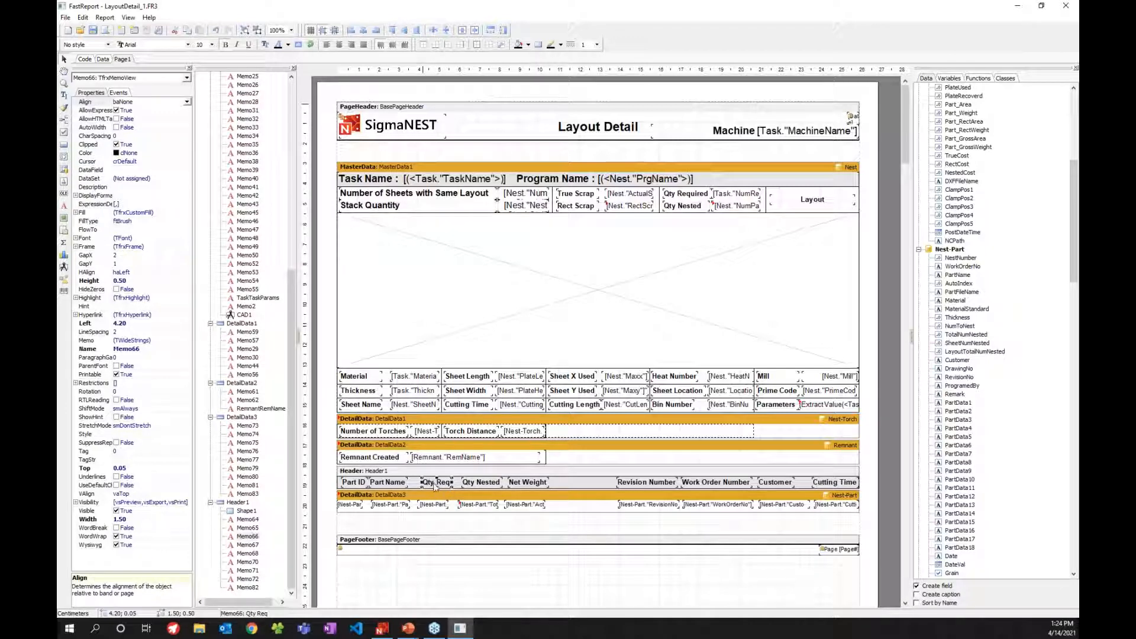
left_click(434, 515)
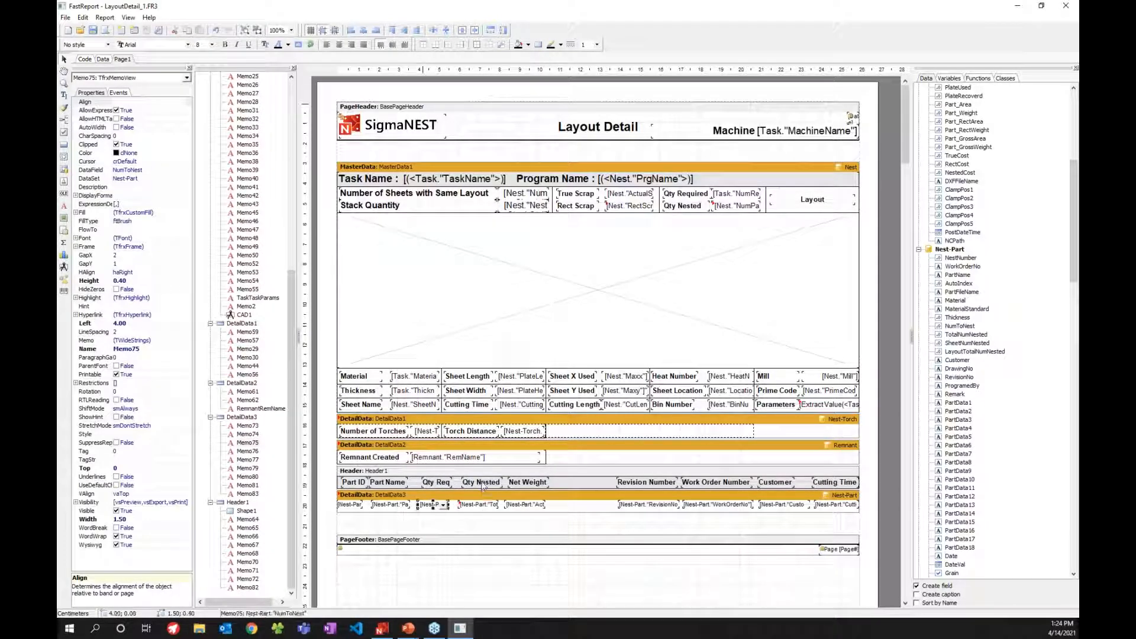
left_click(483, 483)
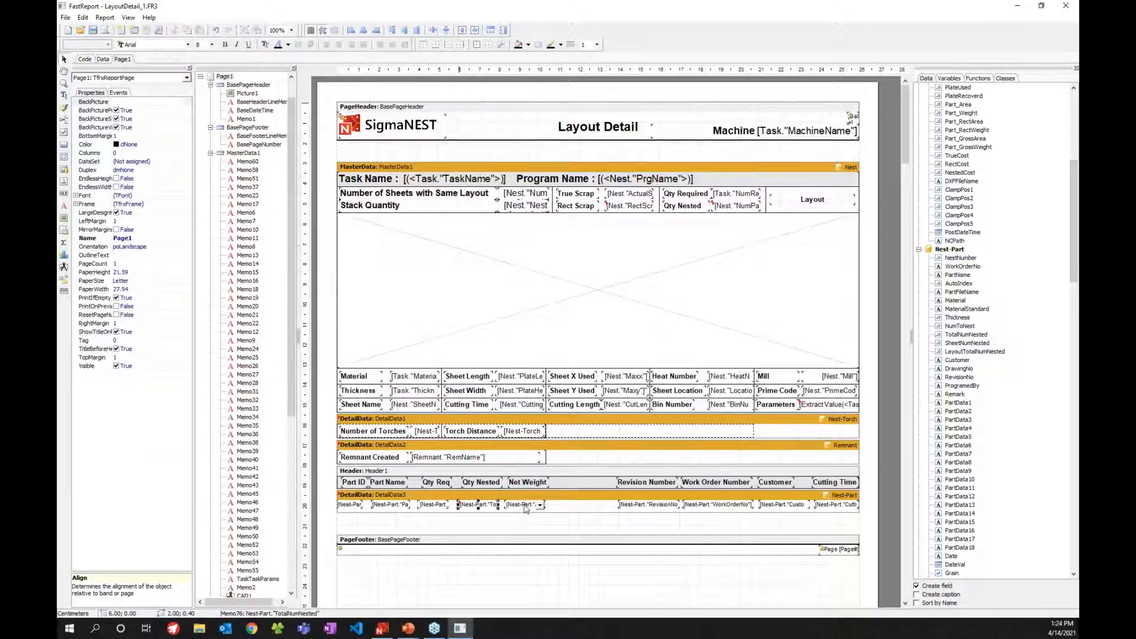
left_click(526, 507)
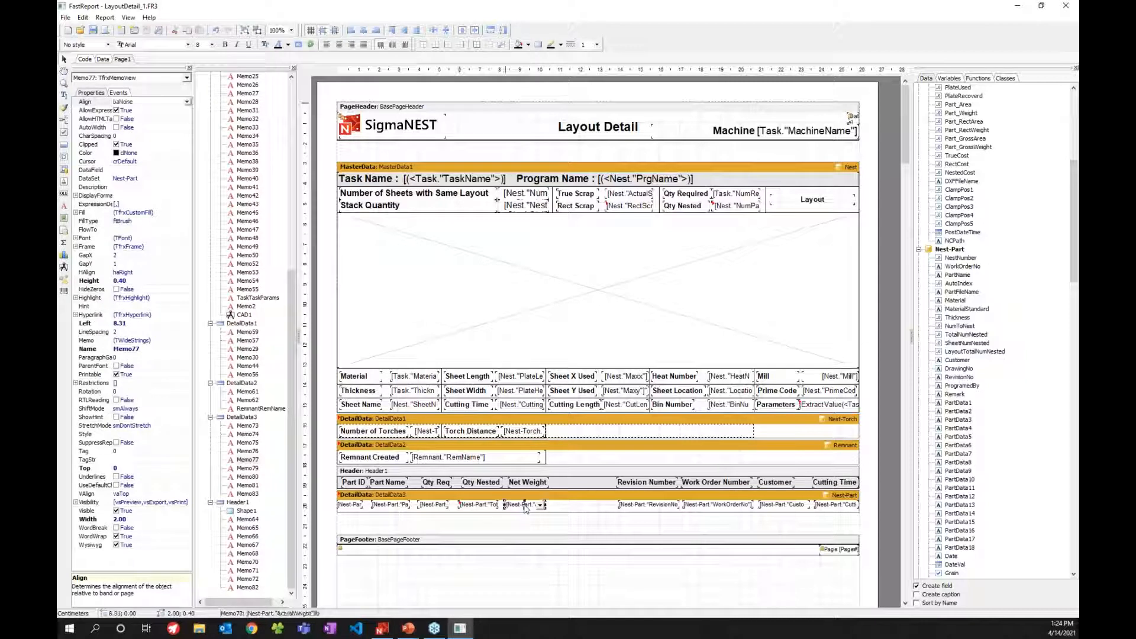
left_click_drag(520, 506, 588, 506)
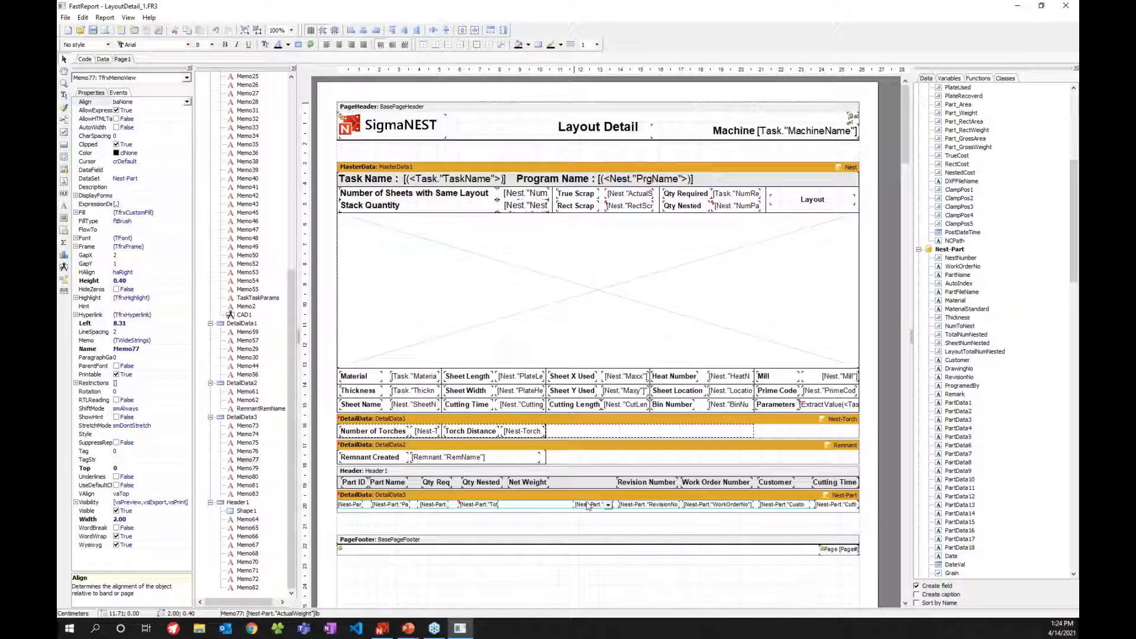
- Move the TotalNumNested field to 9.70 cm and the NumToNest field to 8.20 cm in the DetailData3 band
left_click(477, 504)
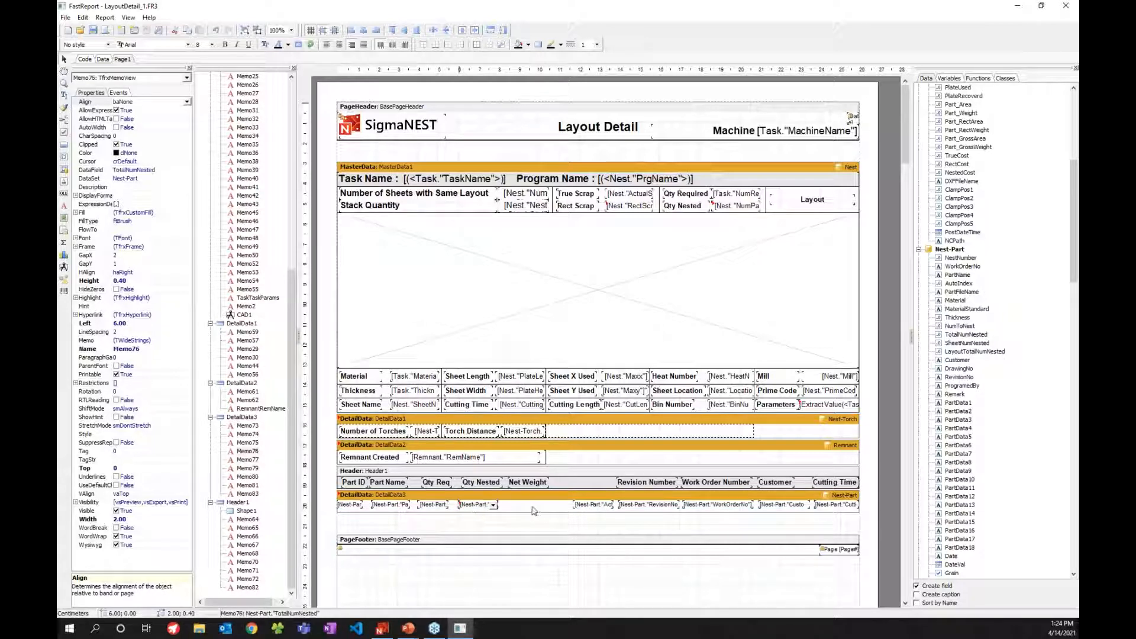
left_click_drag(540, 511, 546, 509)
left_click_drag(549, 508, 549, 507)
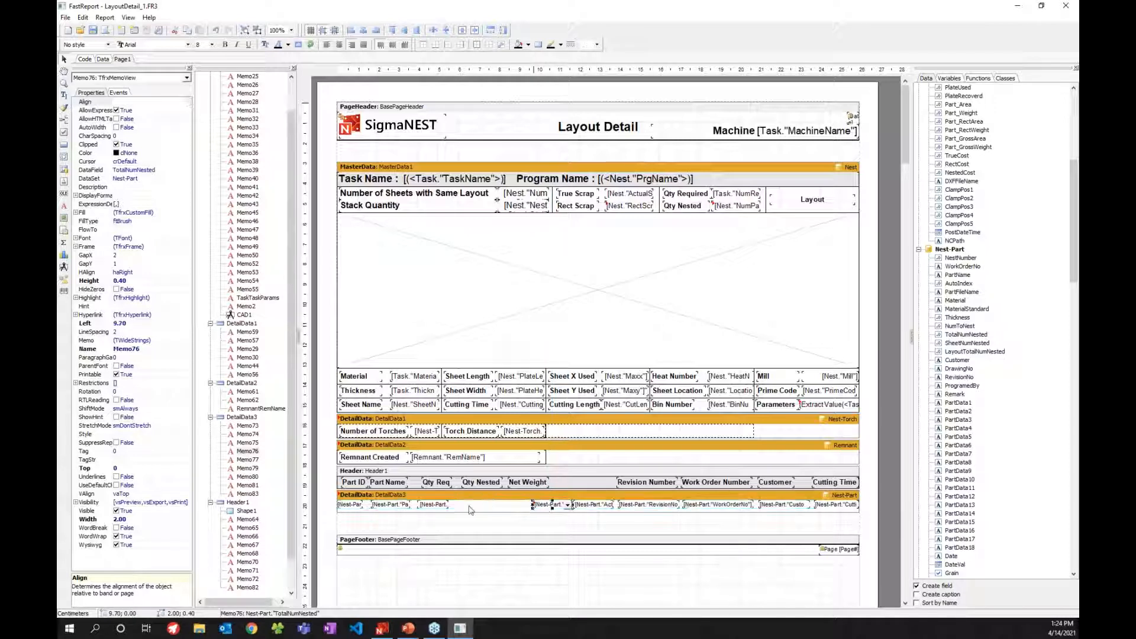
left_click(431, 506)
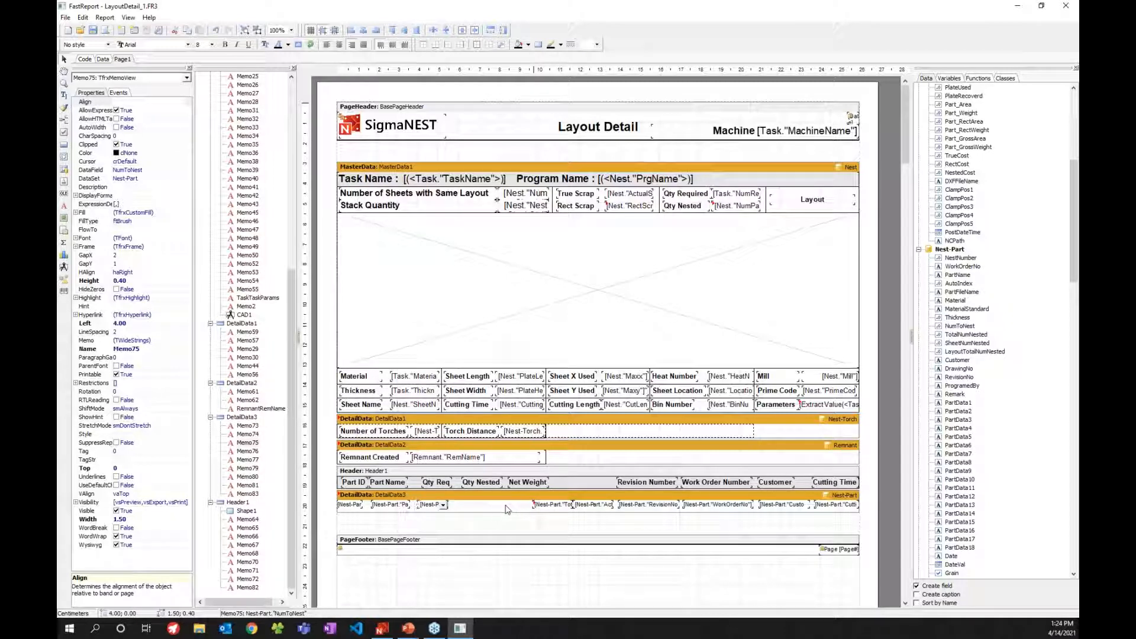
left_click_drag(507, 510, 524, 486)
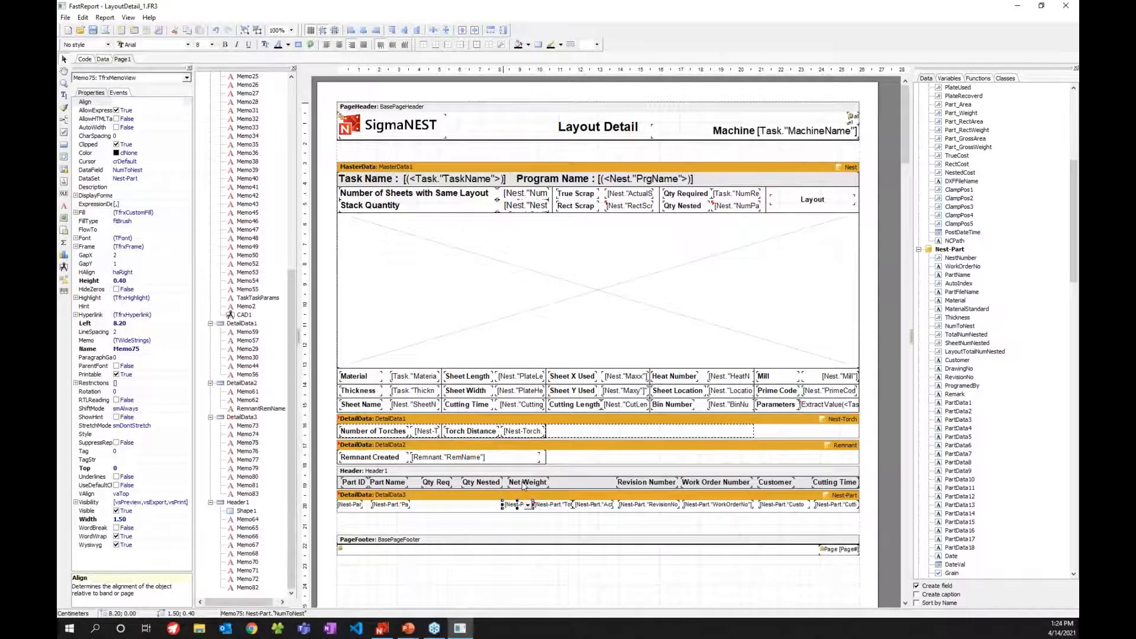
- Move the Net Weight heading to about 12 cm, Qty Nested to 9.70 cm, and Qty Req above its NumToNest field in Header1
left_click(523, 485)
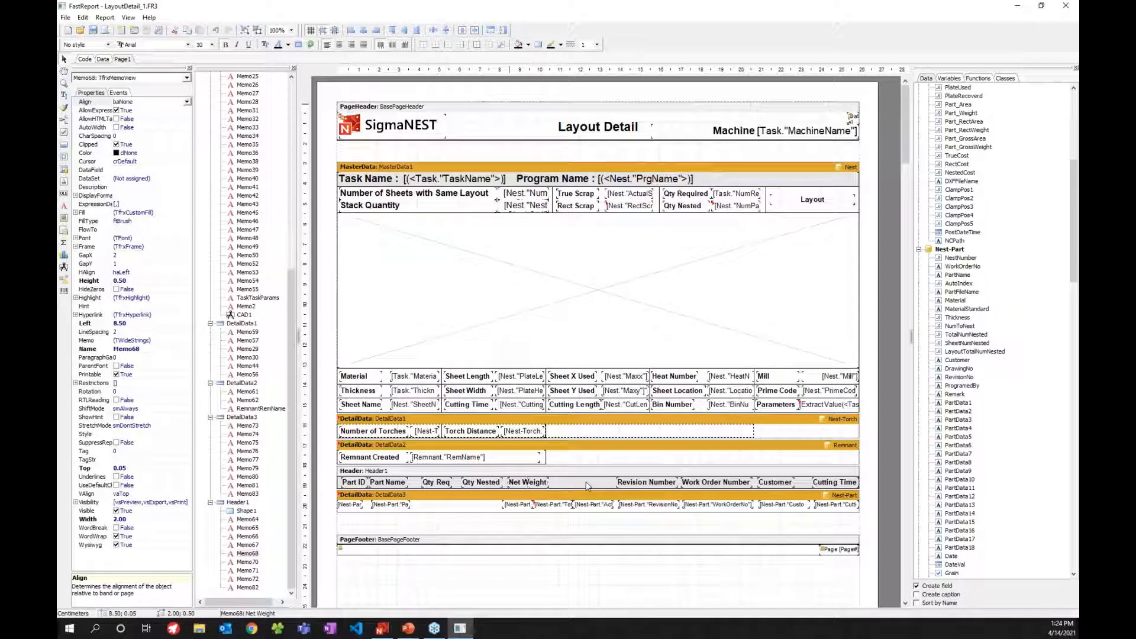
left_click_drag(586, 482, 608, 487)
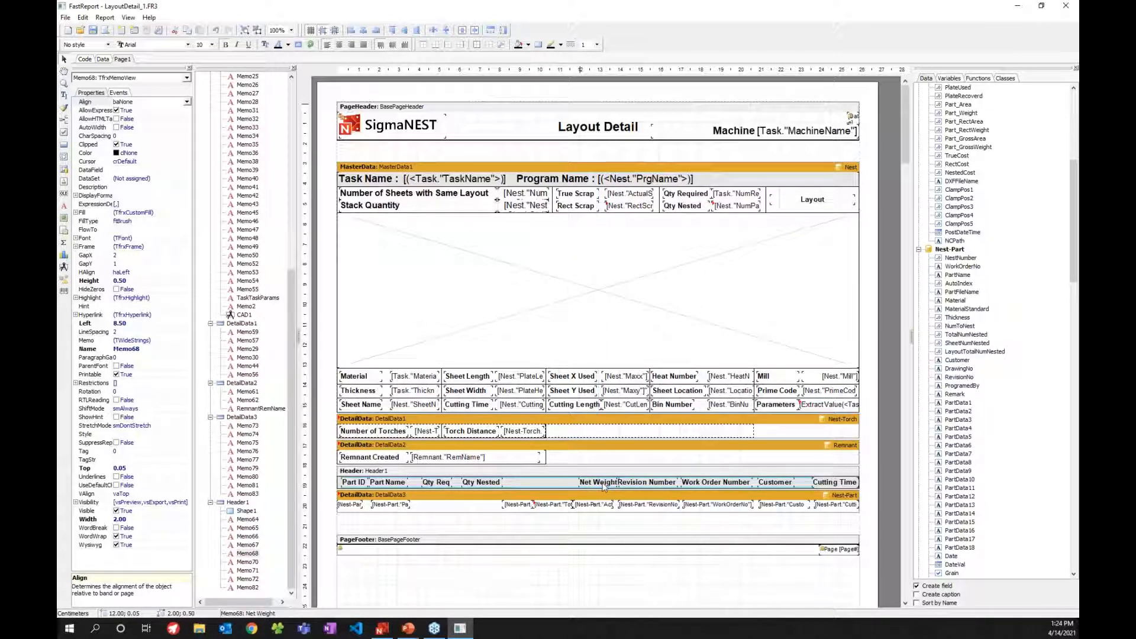
left_click(486, 484)
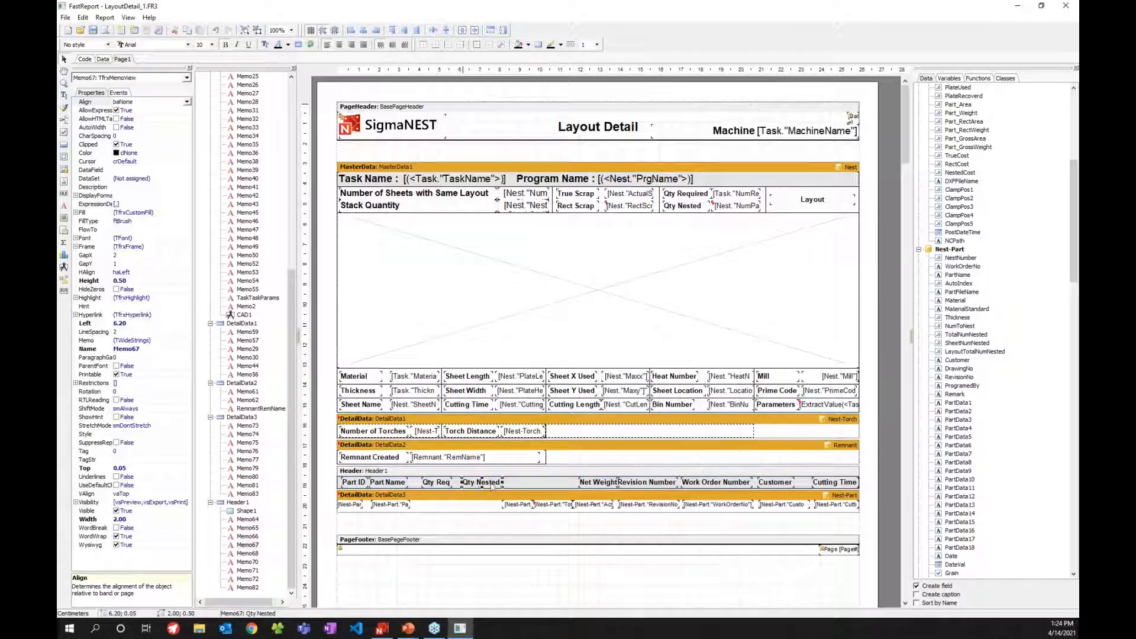
left_click_drag(552, 488, 542, 488)
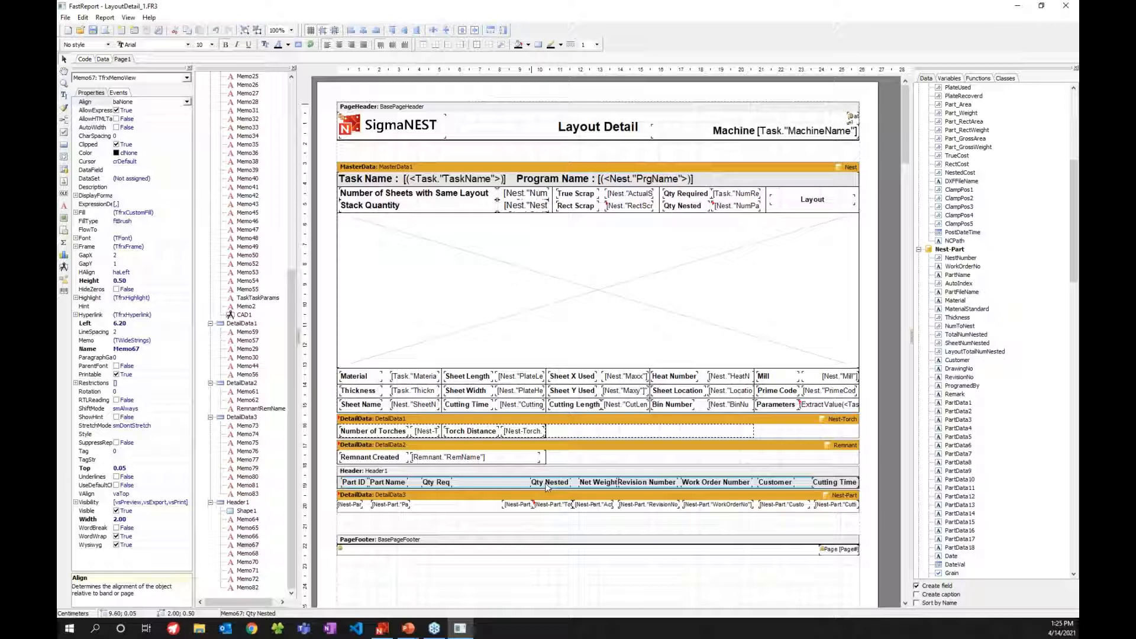
left_click_drag(547, 486, 549, 487)
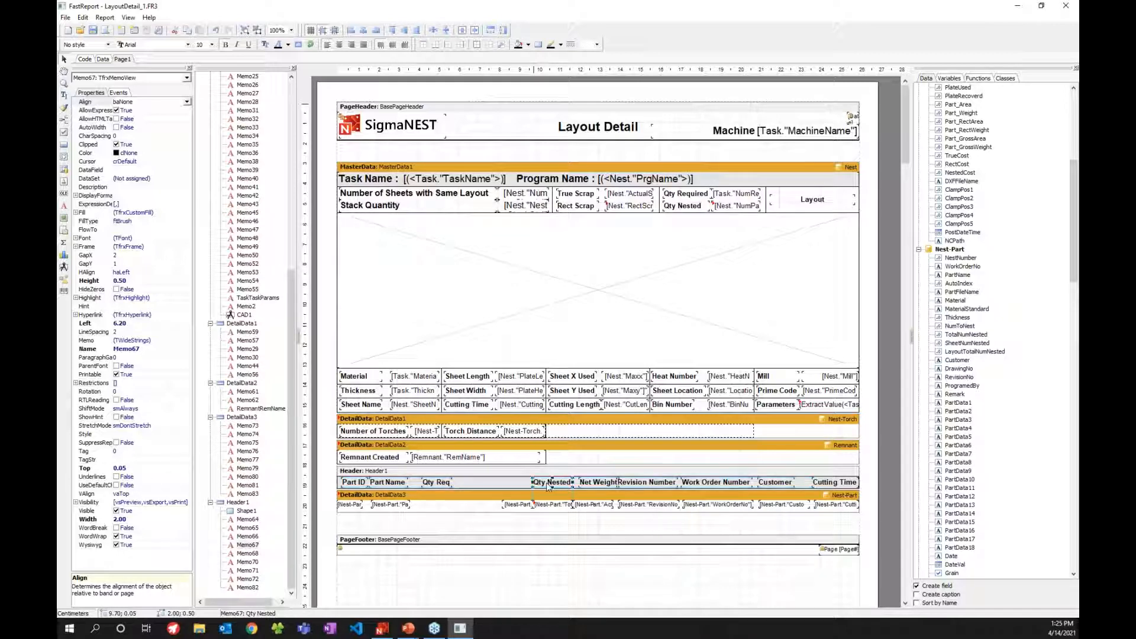
left_click(439, 487)
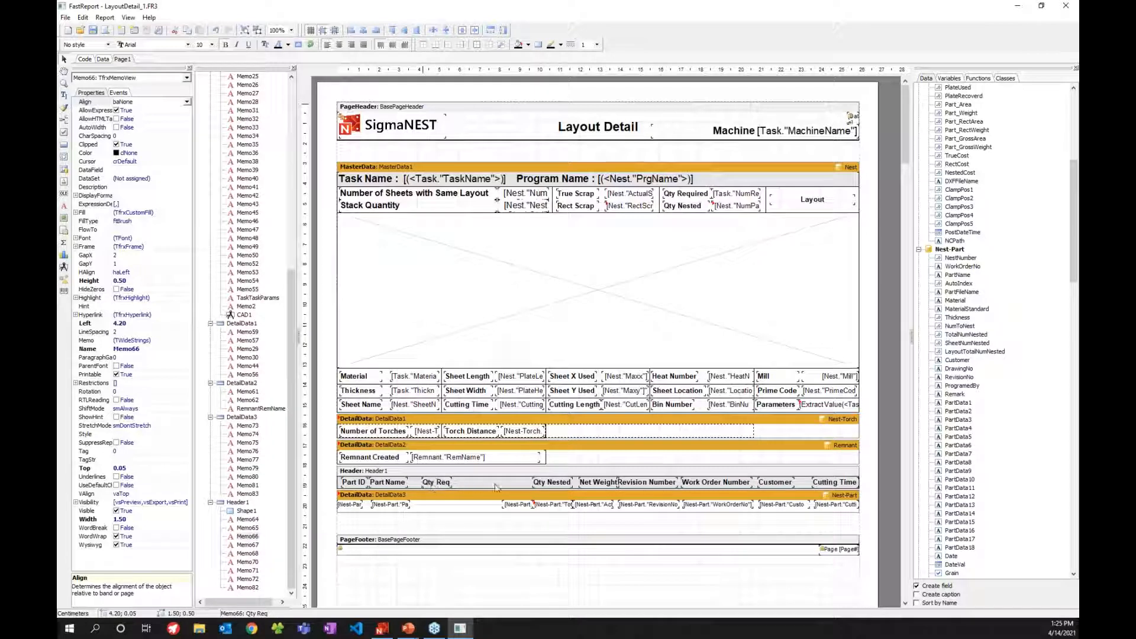
left_click_drag(511, 484, 510, 484)
- Widen the PartName field in DetailData3 to about 4.4 cm and move the Part Name heading right to 2.30 cm
left_click(392, 507)
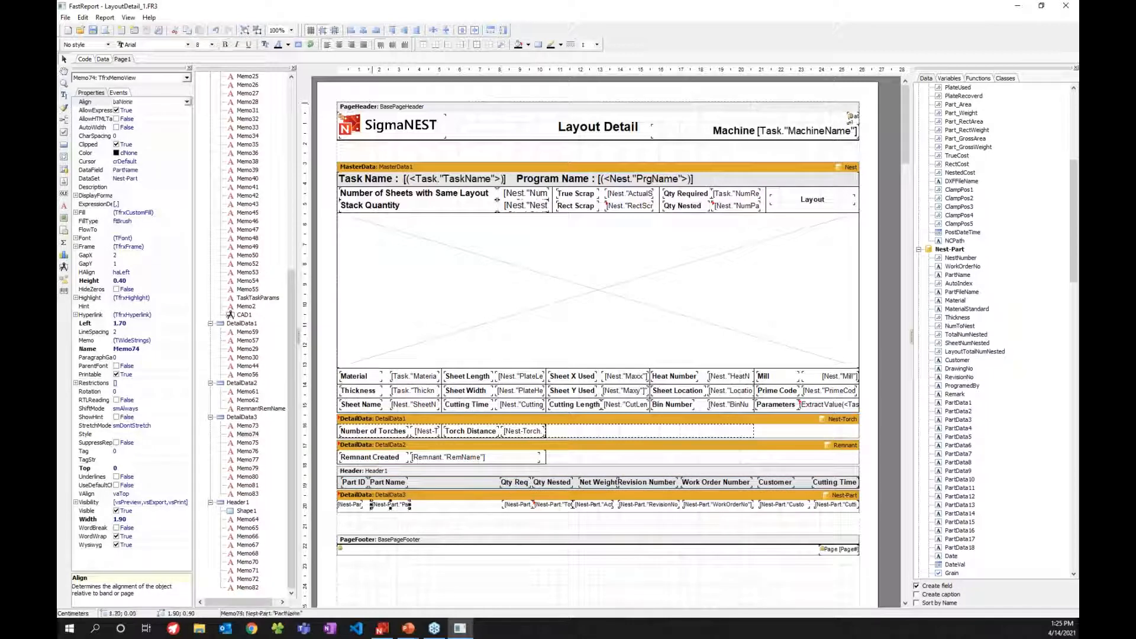
left_click_drag(454, 504, 487, 504)
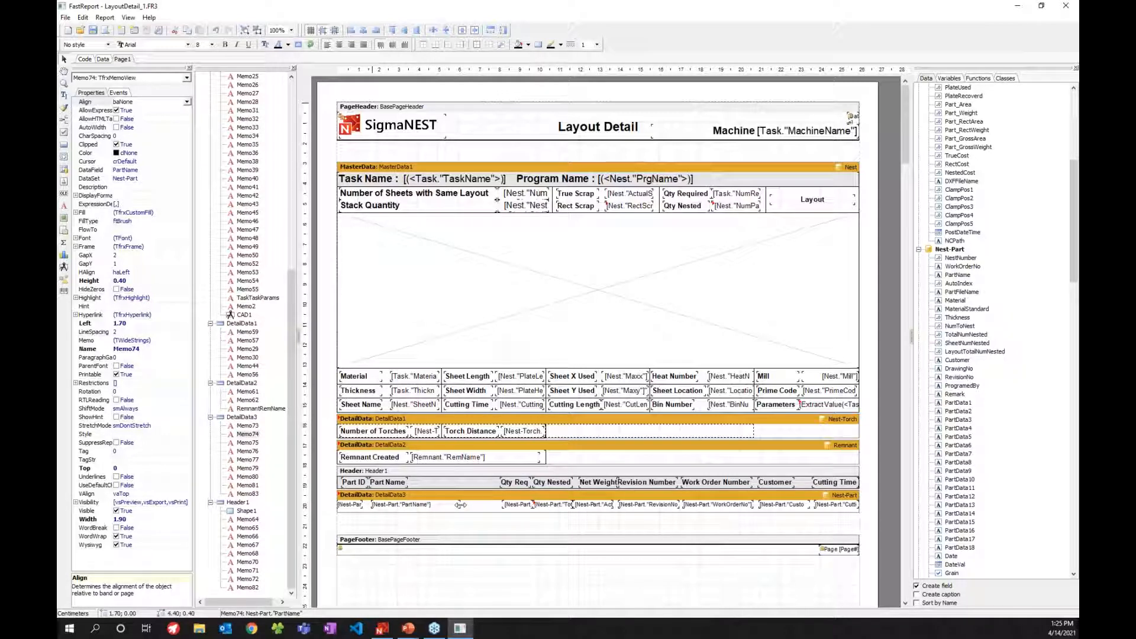
left_click(386, 484)
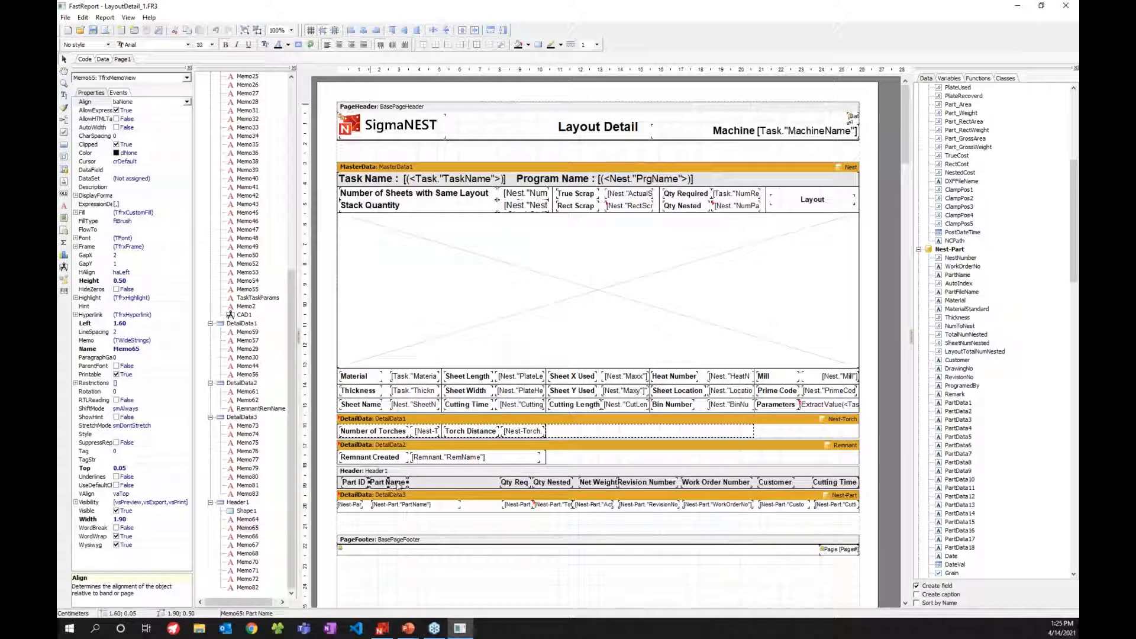
left_click_drag(386, 485, 401, 485)
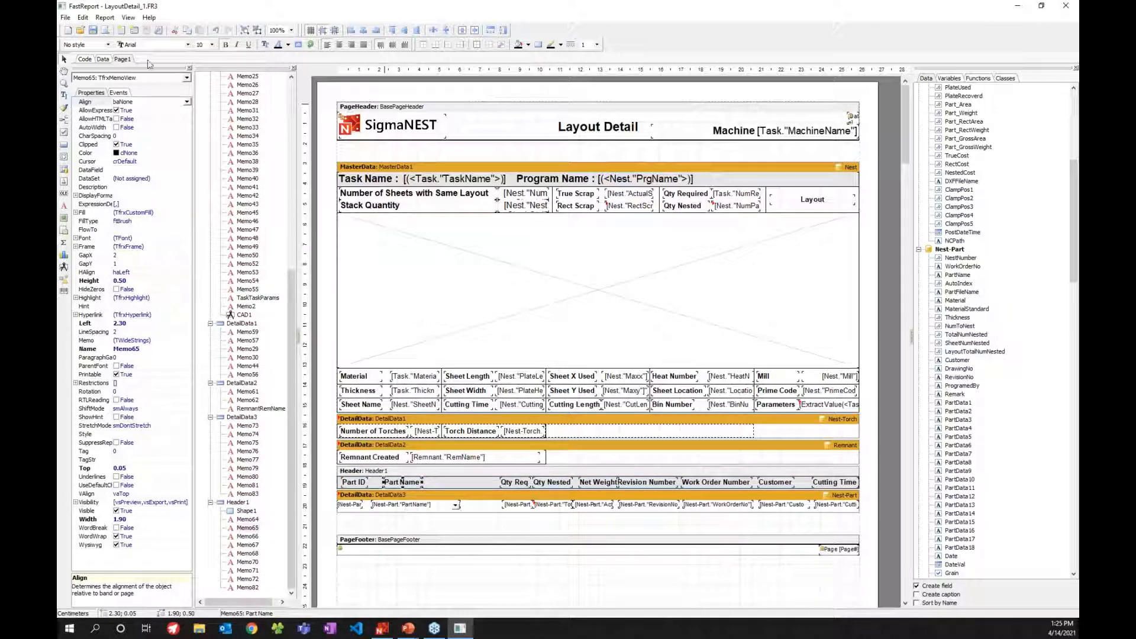
- Preview the Layout Detail report to check the rearranged part columns, and close the preview
left_click(106, 31)
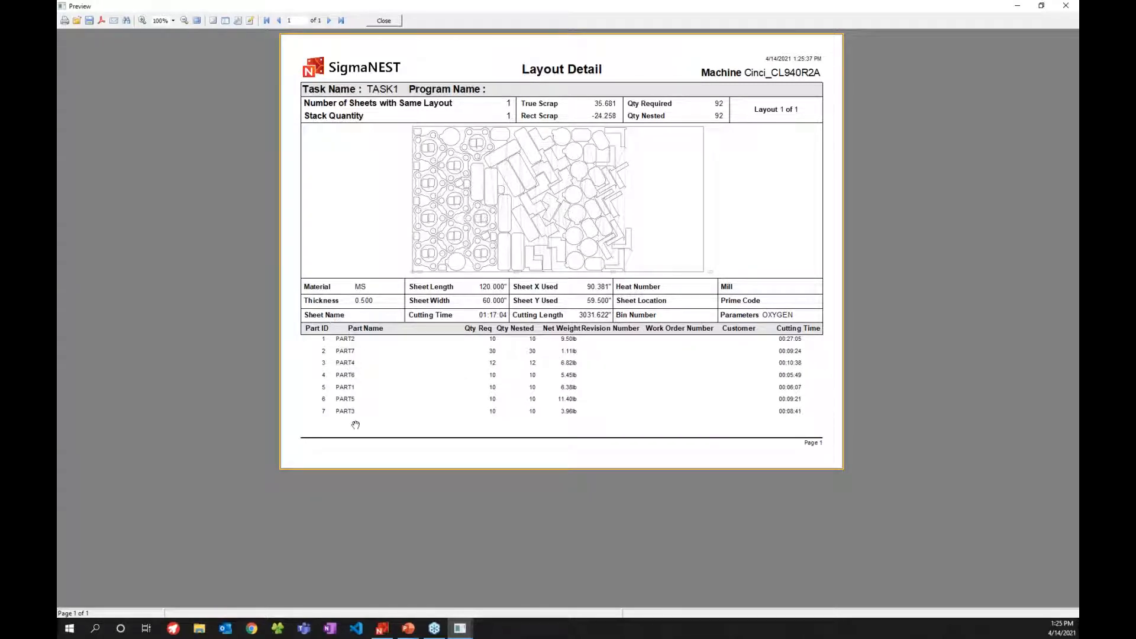
left_click(385, 22)
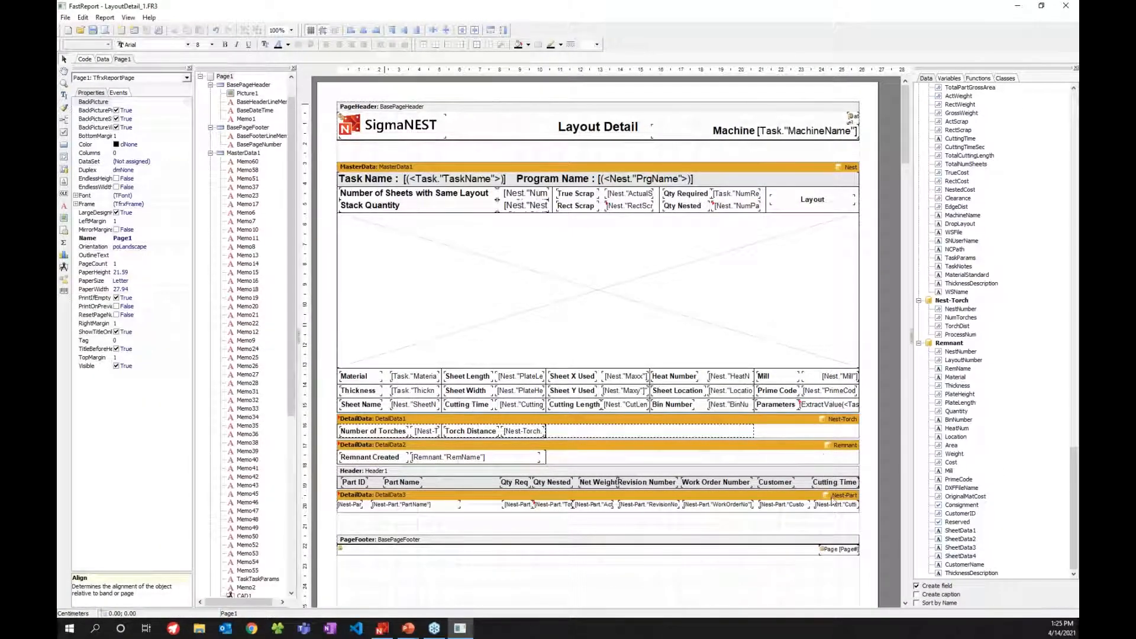
- Add the Nest-Part PartData1 field to the DetailData3 band, just after the PartName field, at about 5.20 cm
left_click(1076, 386)
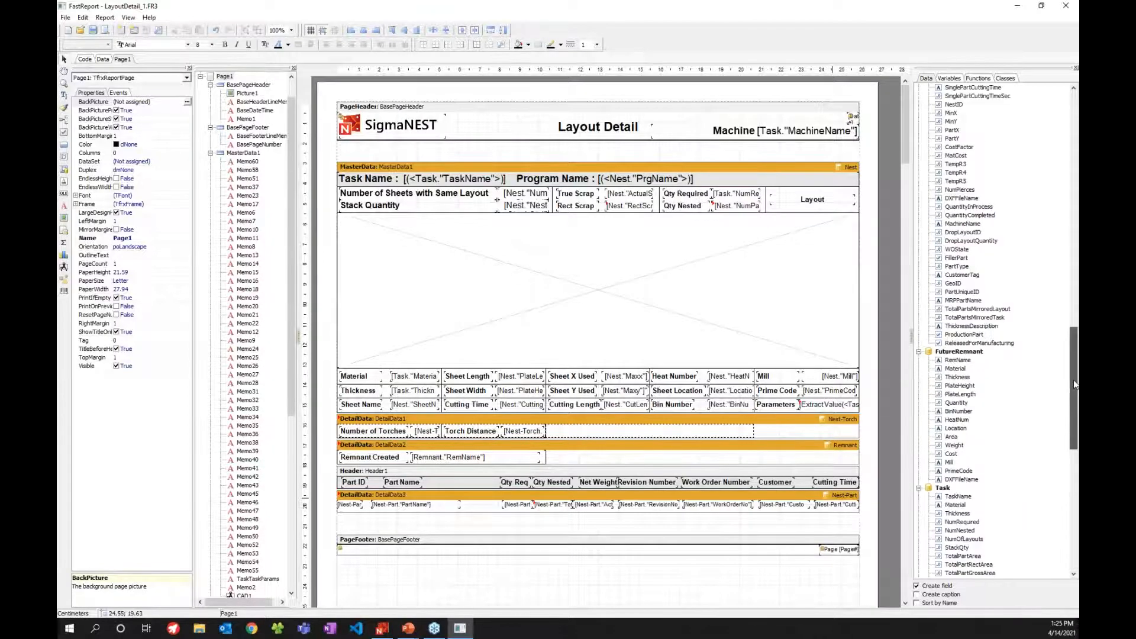
left_click_drag(1076, 385, 1076, 232)
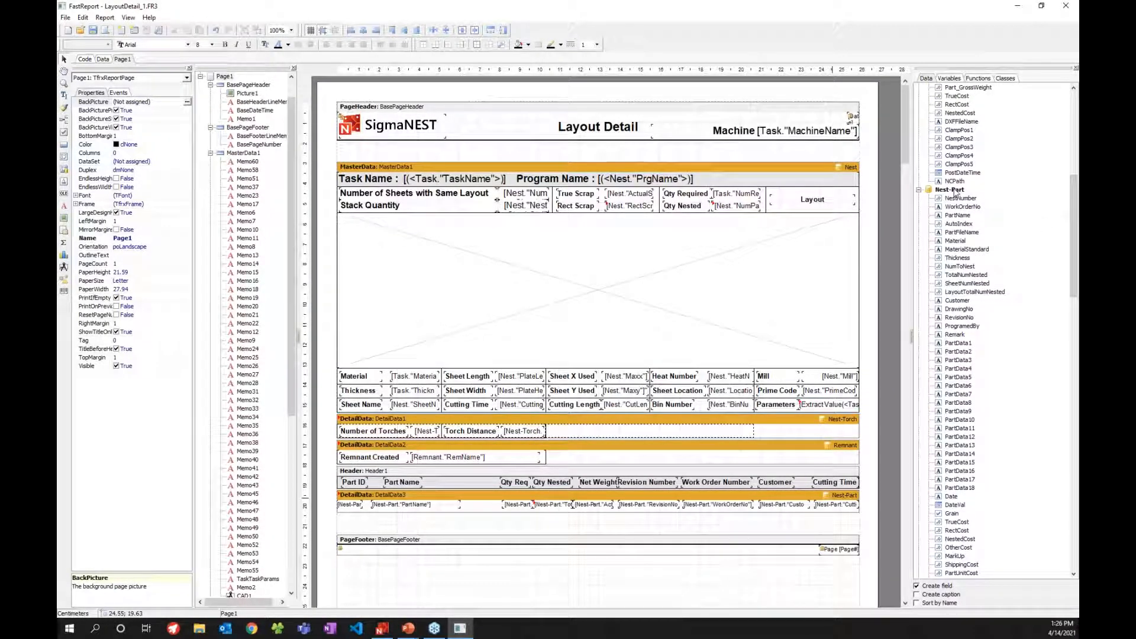
left_click(953, 347)
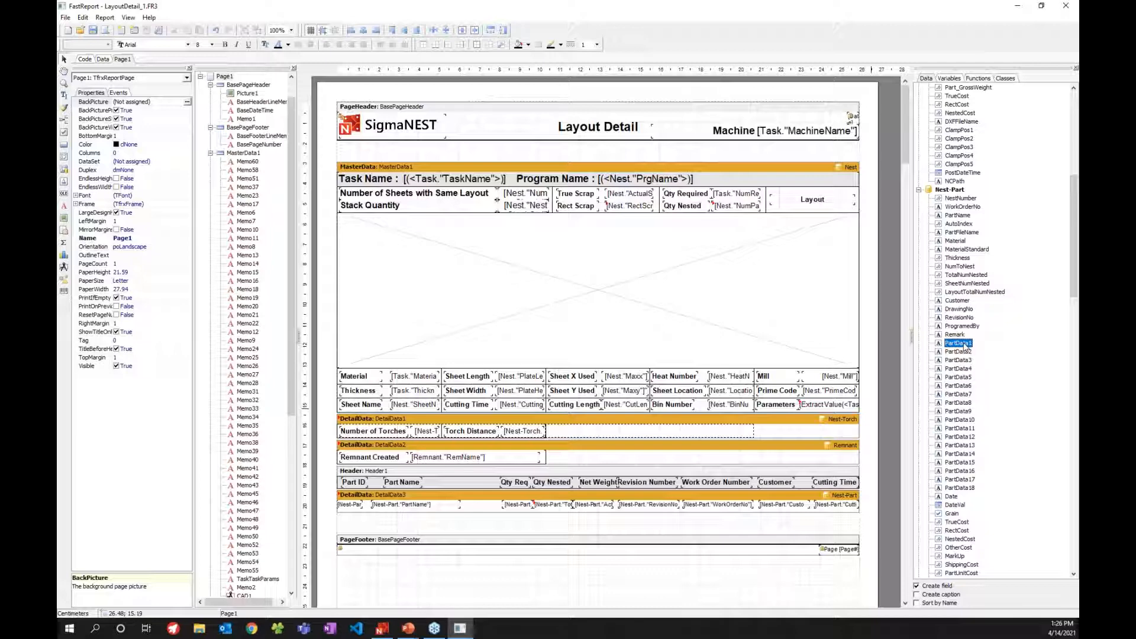
left_click_drag(965, 346, 444, 506)
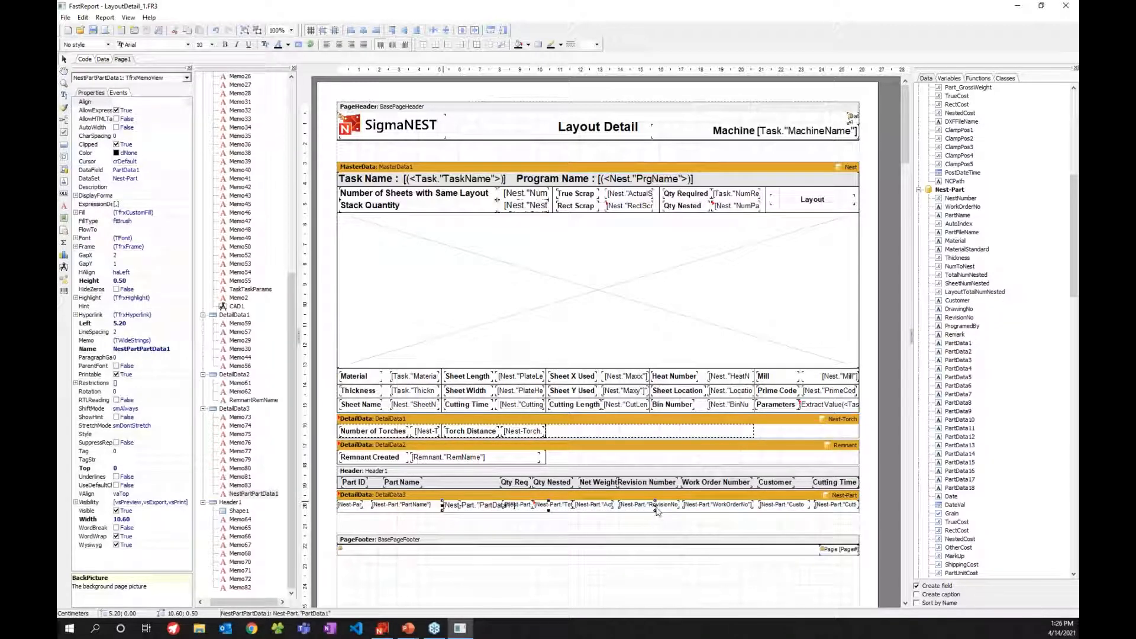
- Narrow the PartData1 field to 2.80 cm and position it at 5.60 cm, before the NumToNest field
mouse_move(658, 512)
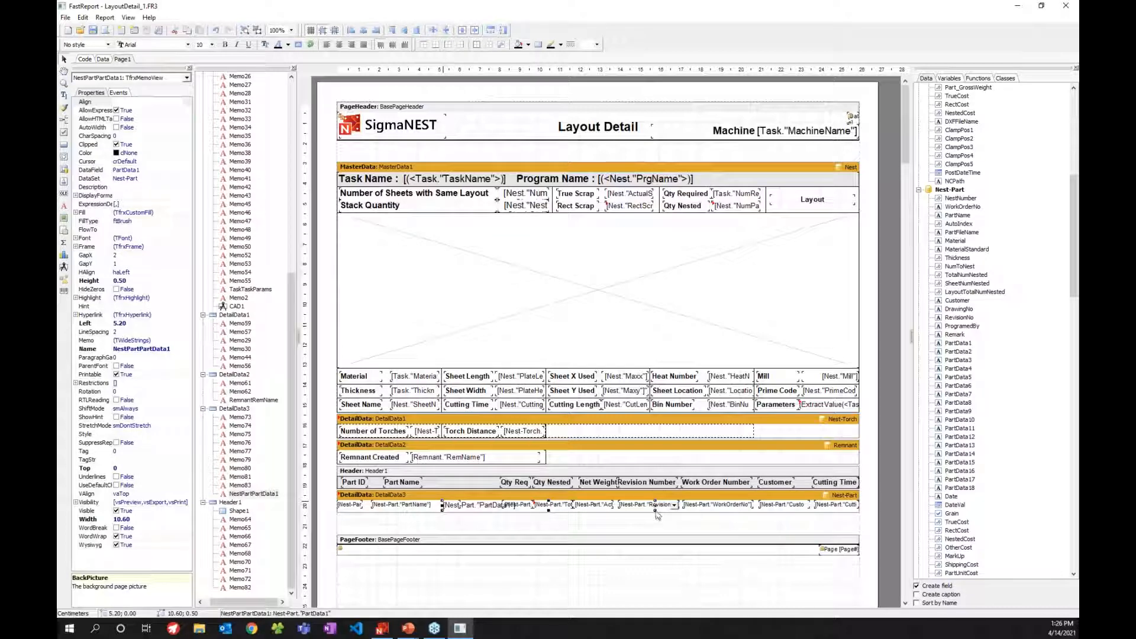
left_click_drag(655, 507, 481, 511)
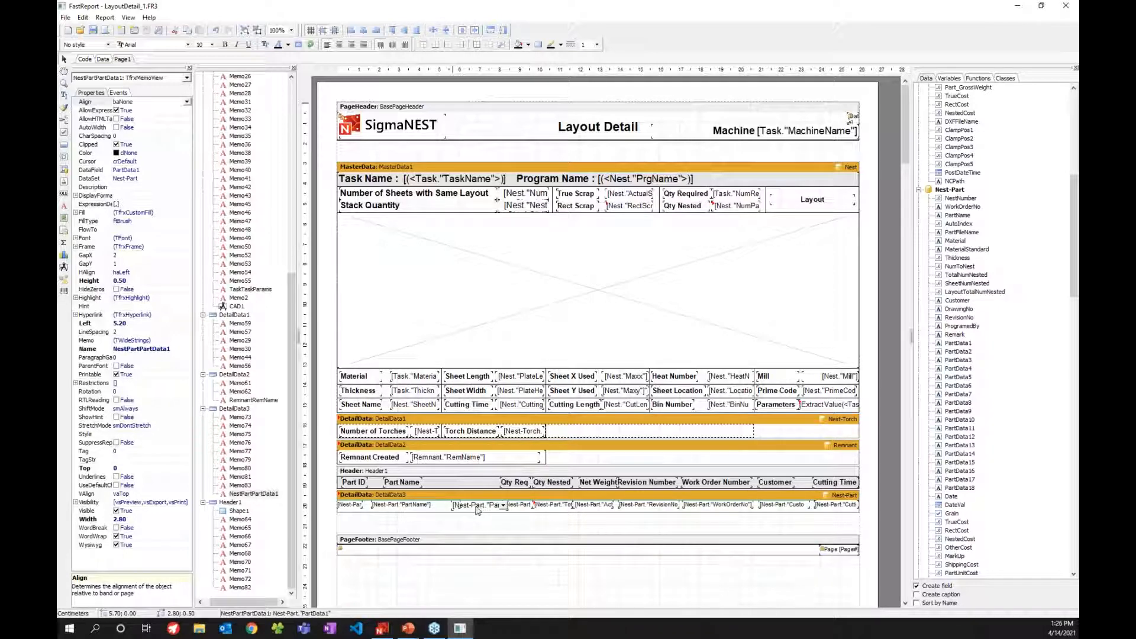
key("ctrl+Left")
left_click(474, 510)
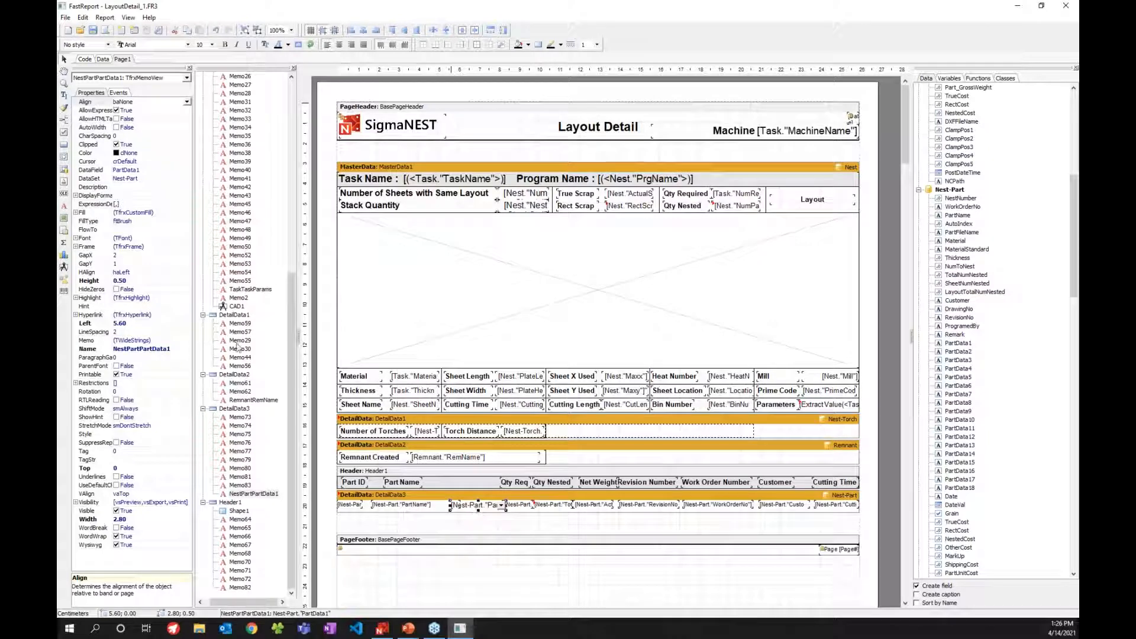
- Compare the PartData1 font with the PartName field's font and set the PartData1 font size to 8
left_click(76, 239)
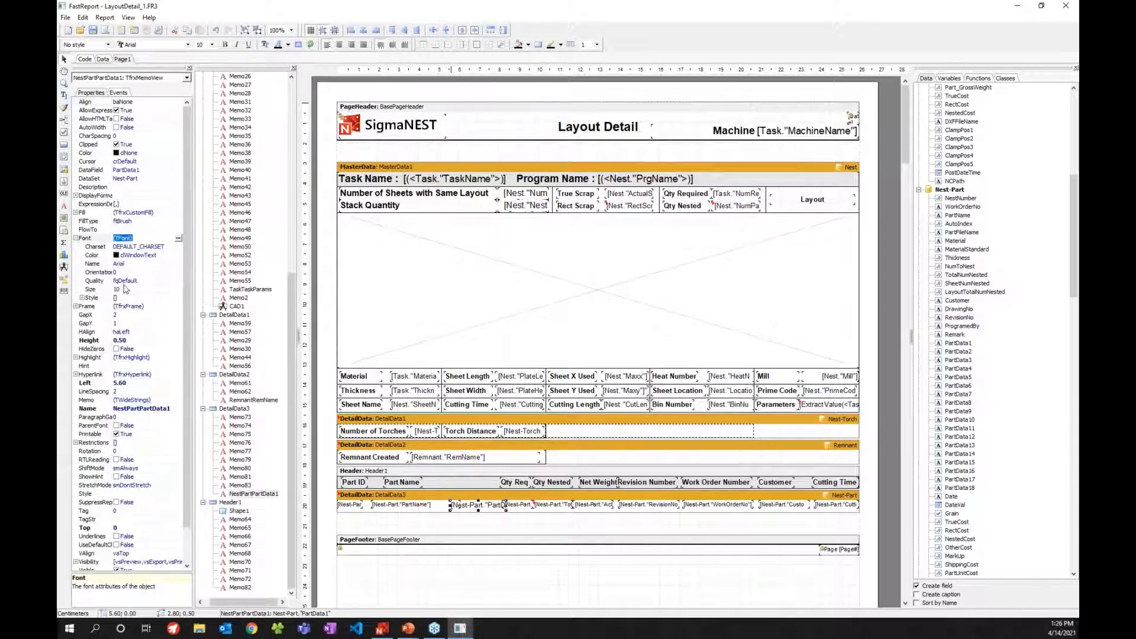
left_click(398, 507)
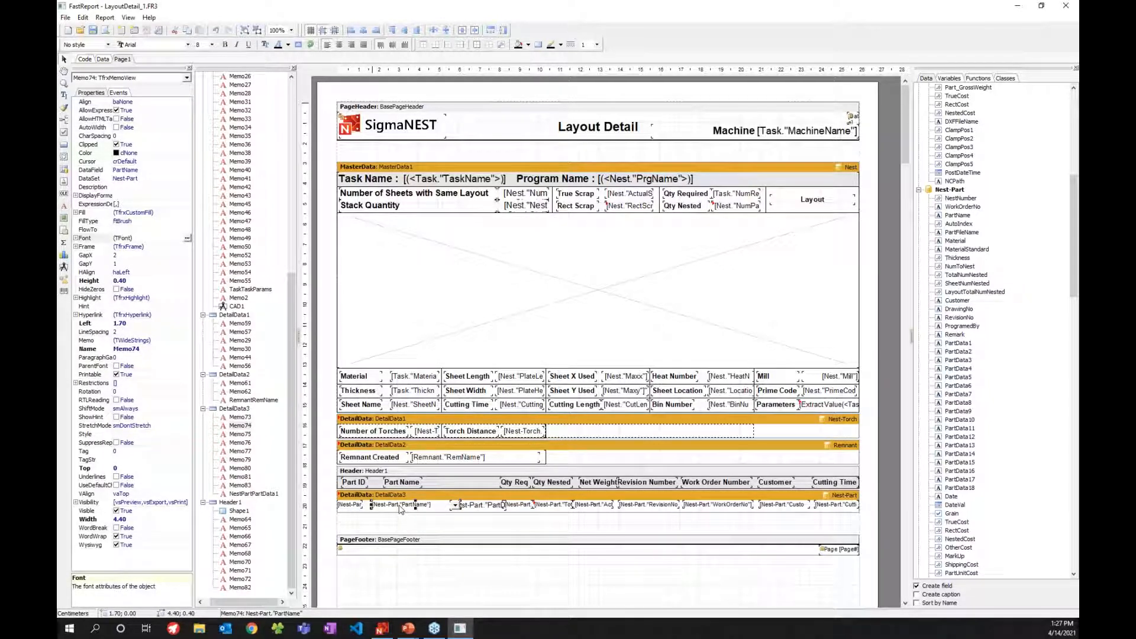
left_click(76, 238)
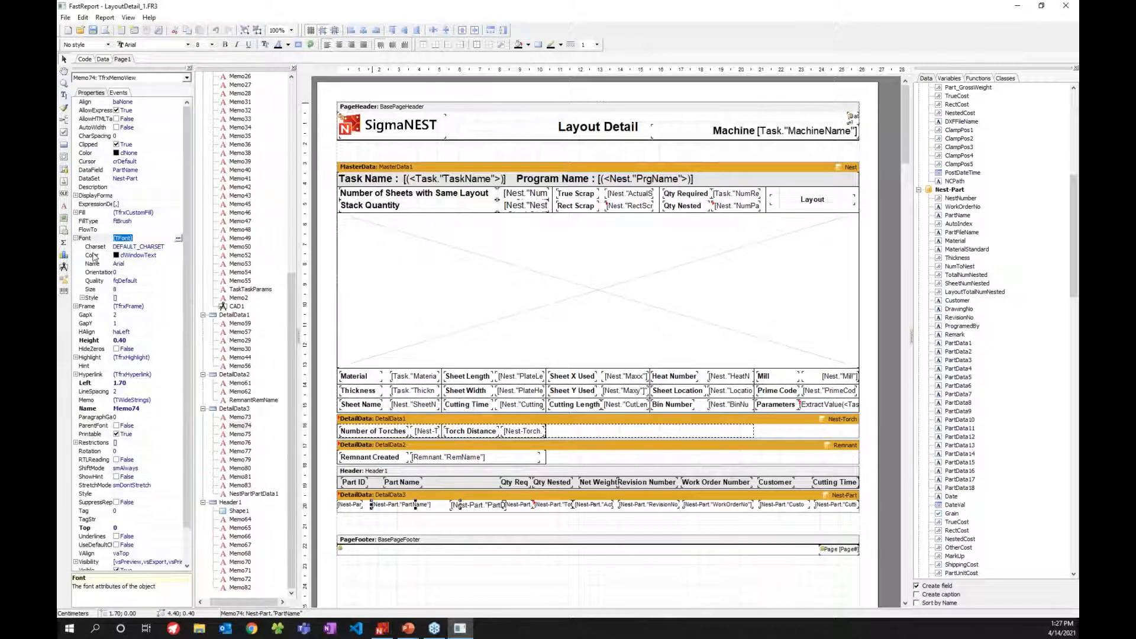
left_click(470, 509)
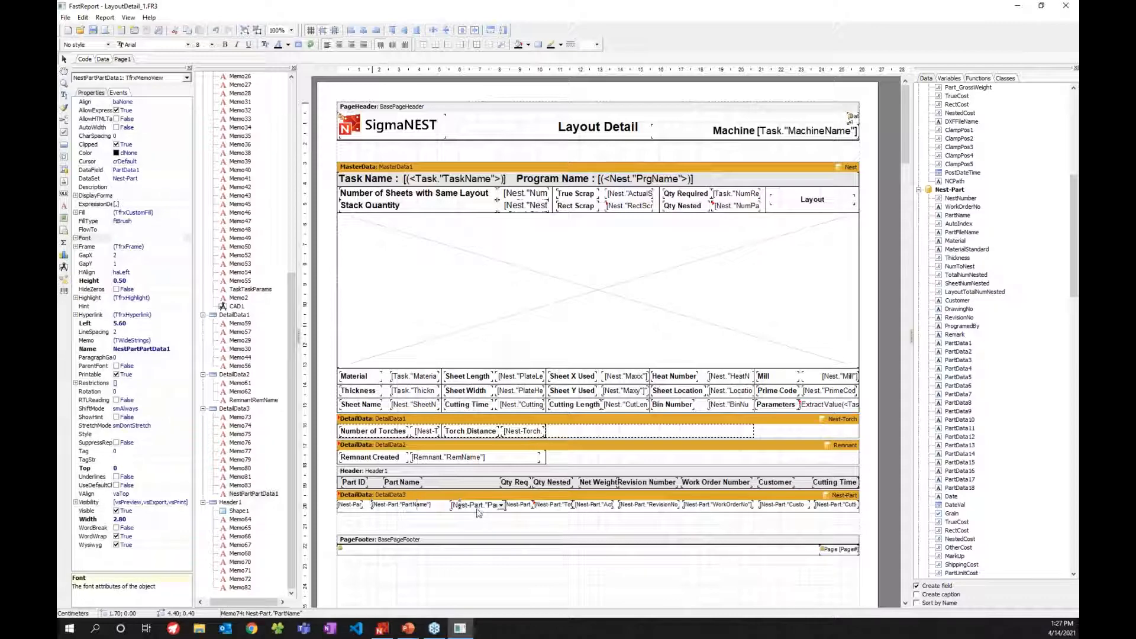
left_click(76, 239)
left_click(126, 291)
type("8")
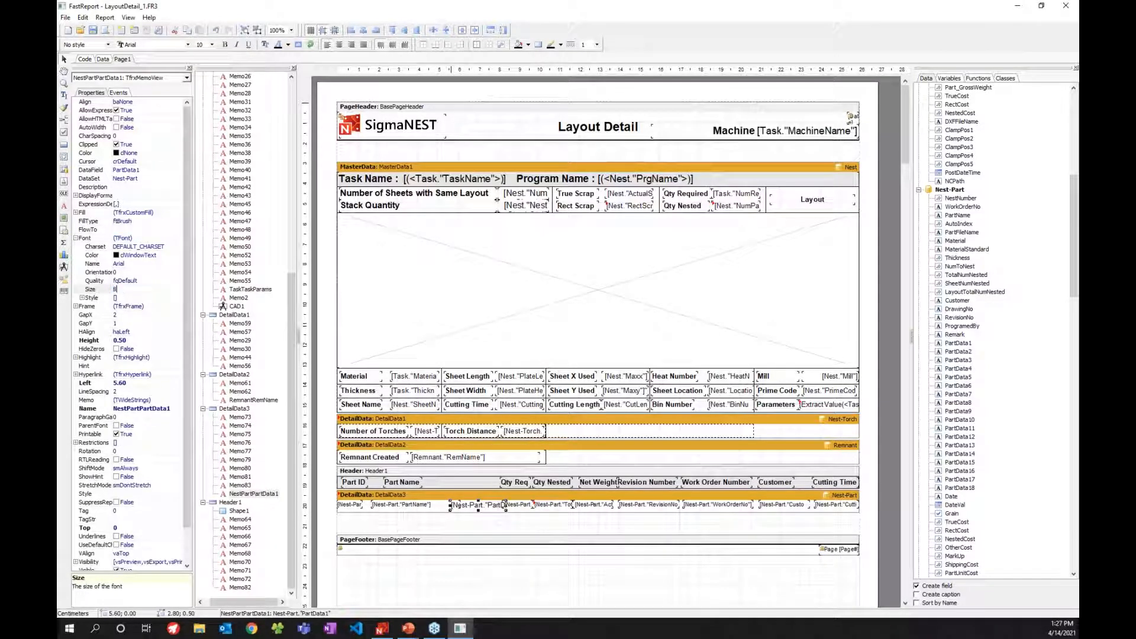
key("Return")
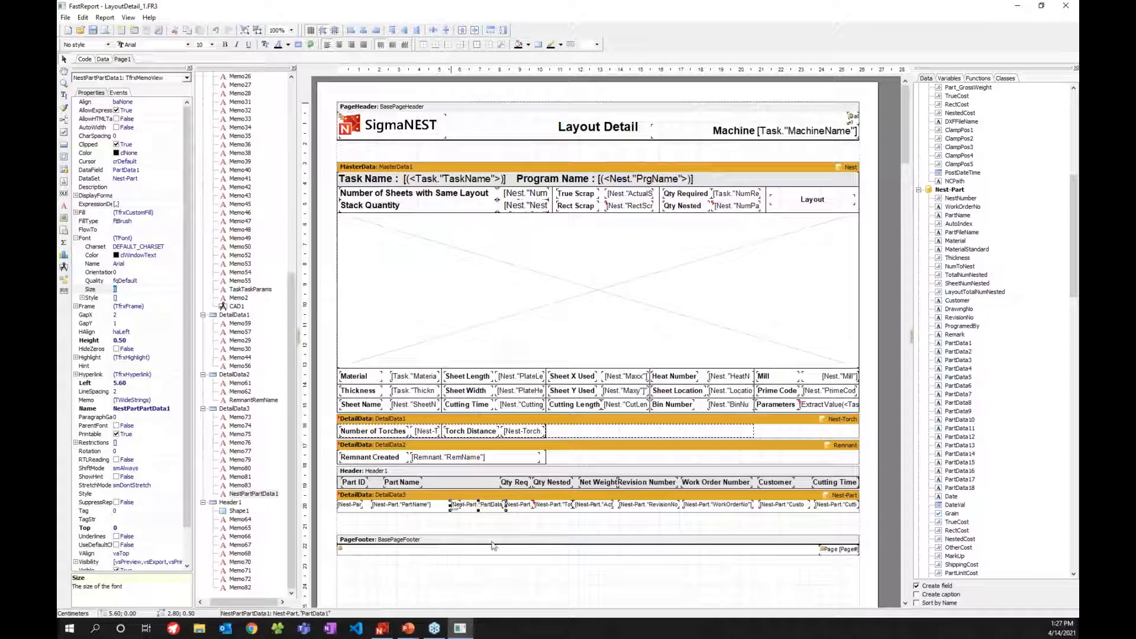
- Narrow the PartName field in DetailData3 to 3.80 cm so it clears the PartData1 field
left_click(461, 507)
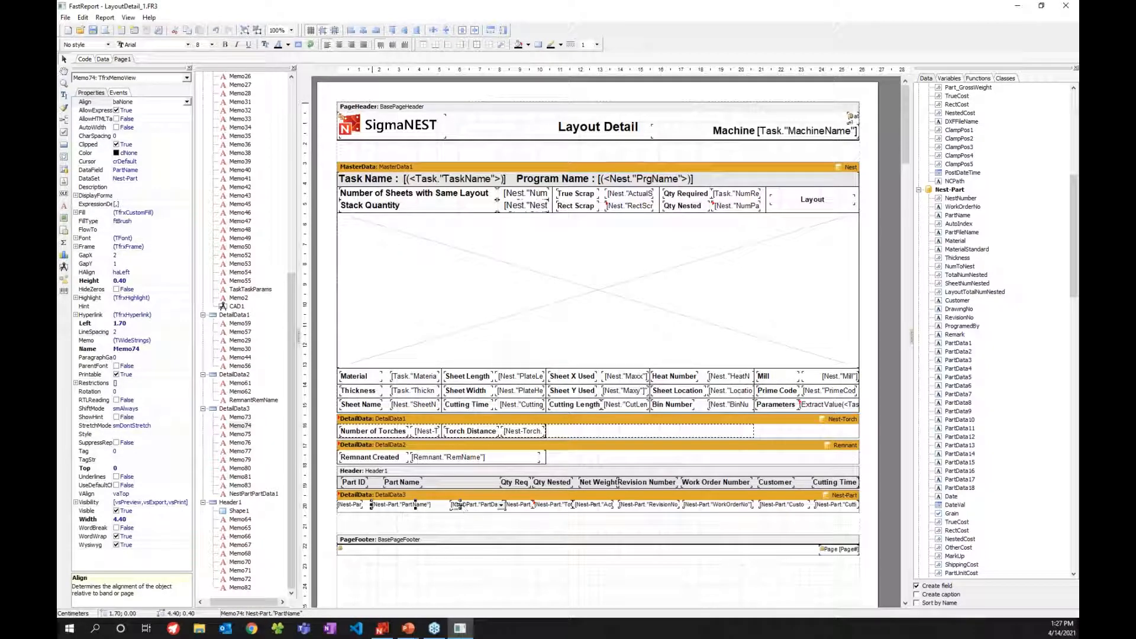
left_click_drag(454, 505, 448, 505)
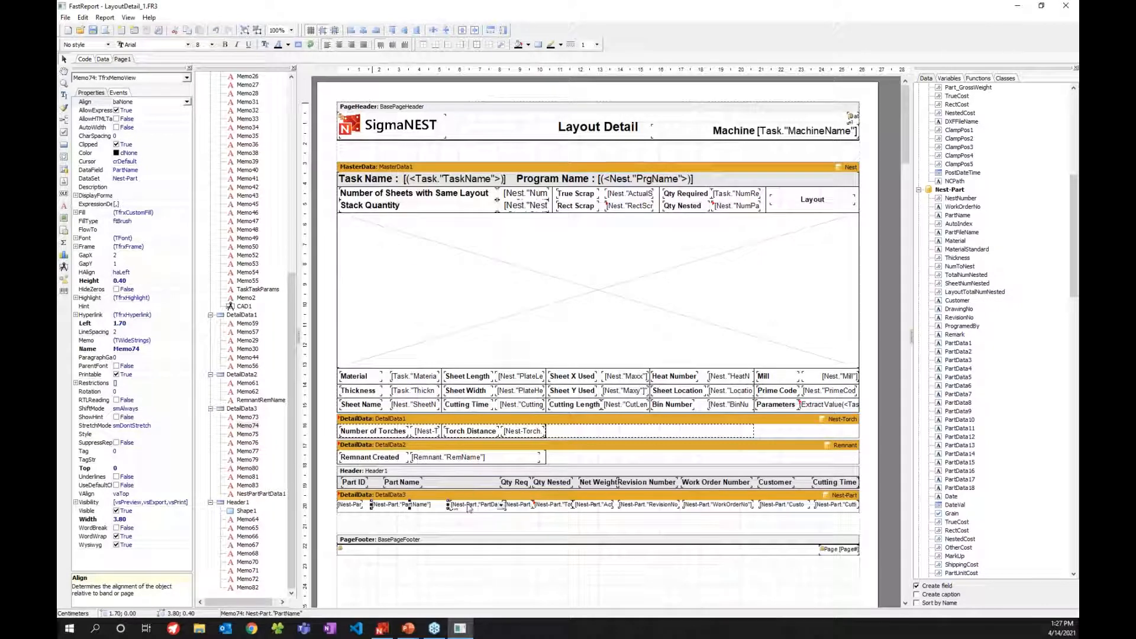
- Duplicate the Part Name heading within Header1 and place the copy above the PartData1 field, at about 5.70 cm
left_click(408, 487)
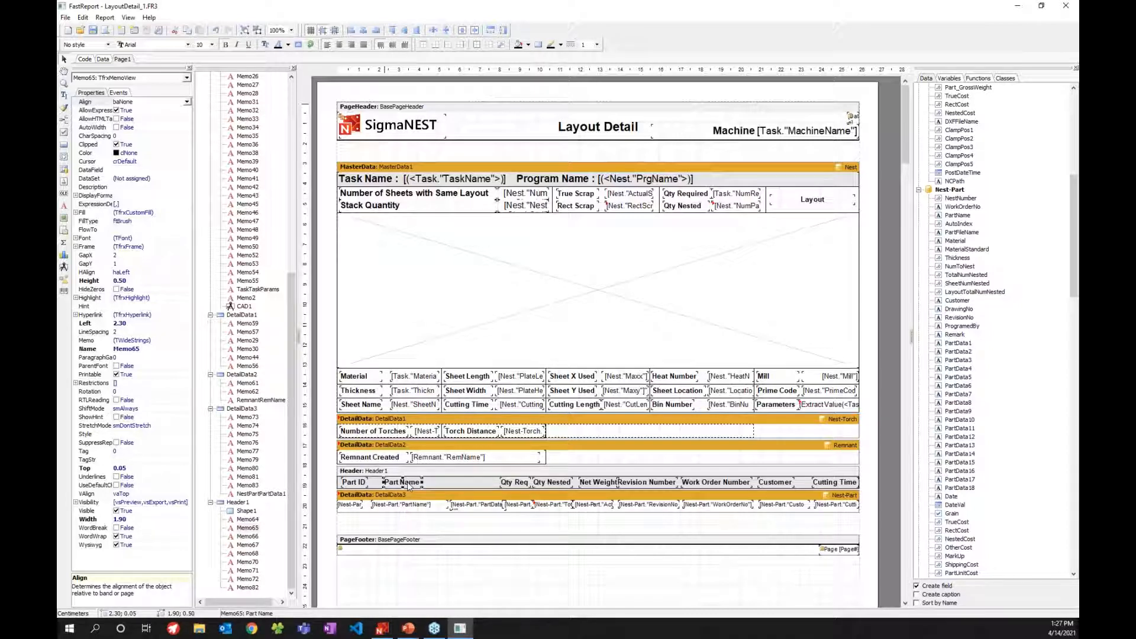
right_click(409, 486)
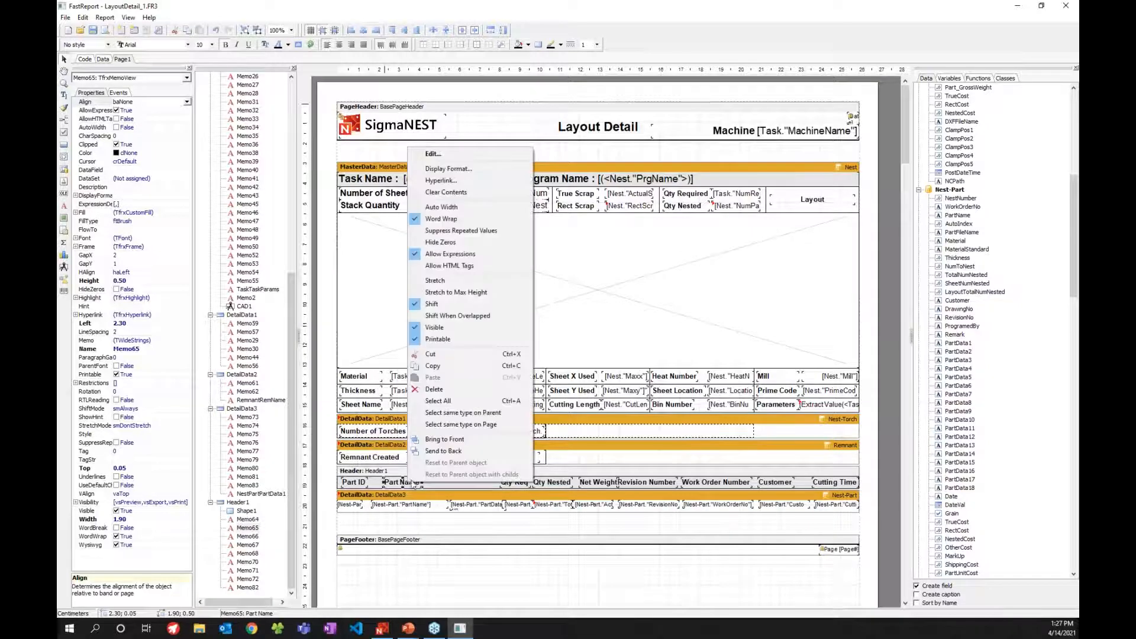
left_click(465, 364)
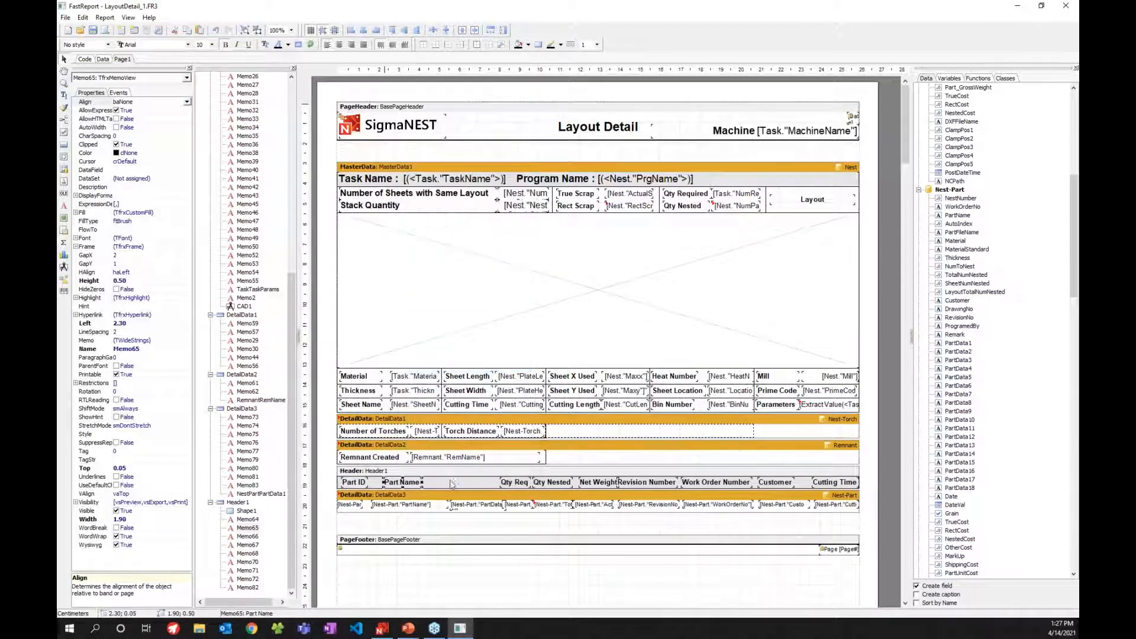
left_click(453, 484)
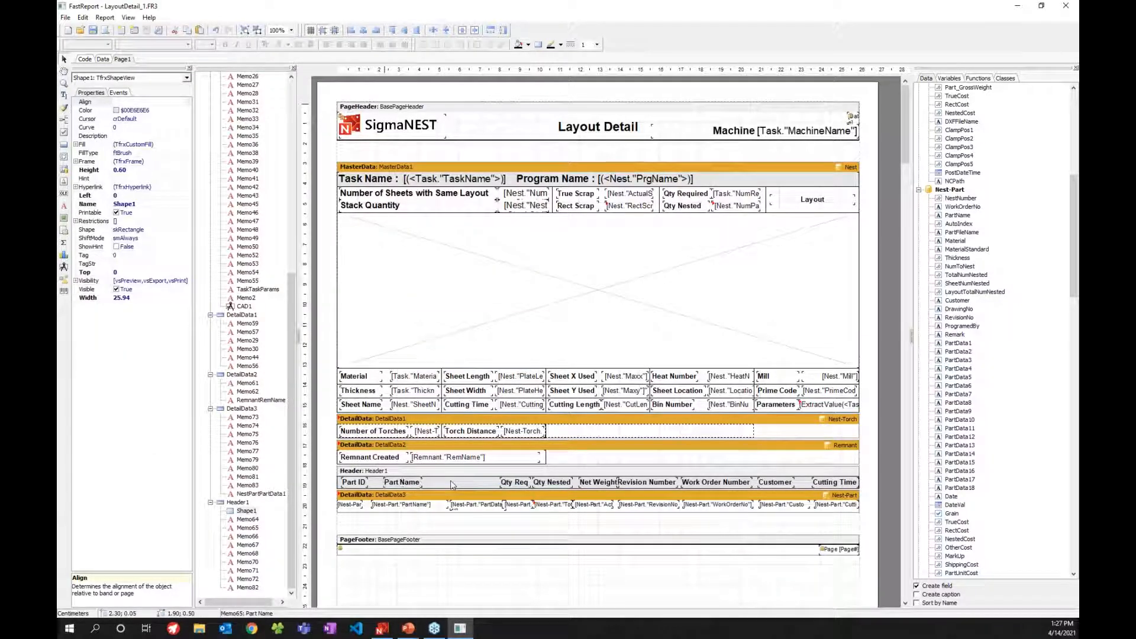
right_click(453, 484)
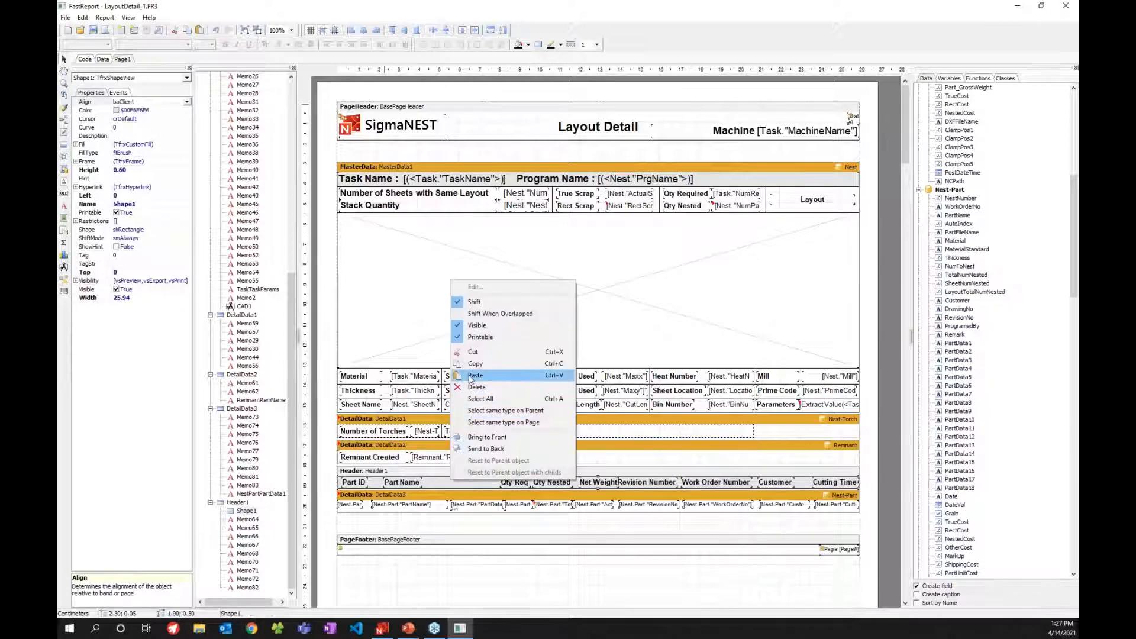
left_click(470, 380)
mouse_move(466, 479)
left_mouse_down()
mouse_move(465, 465)
mouse_move(471, 485)
left_mouse_up()
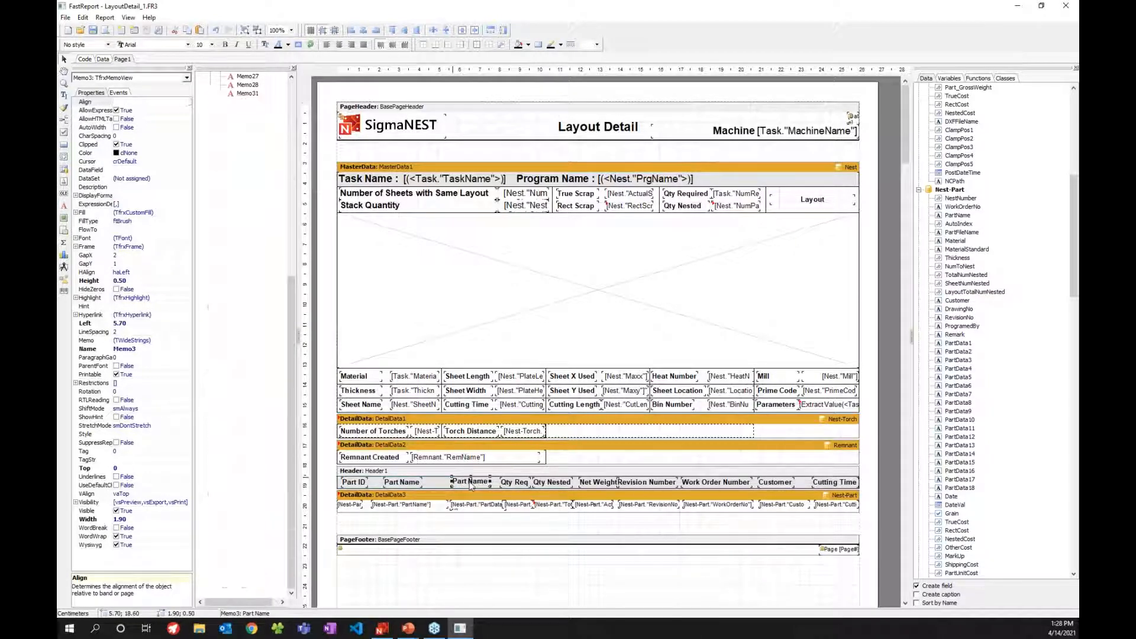
- Change the text of the copied heading above the PartData1 field to Routing
double_click(471, 485)
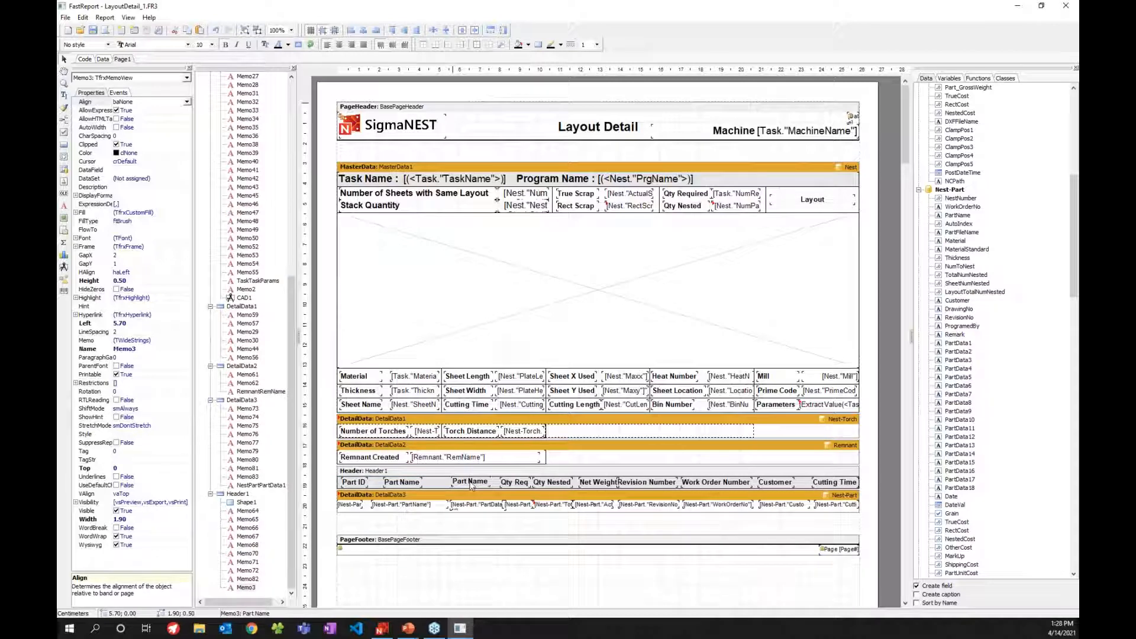
left_click_drag(403, 304, 345, 303)
type("Routing")
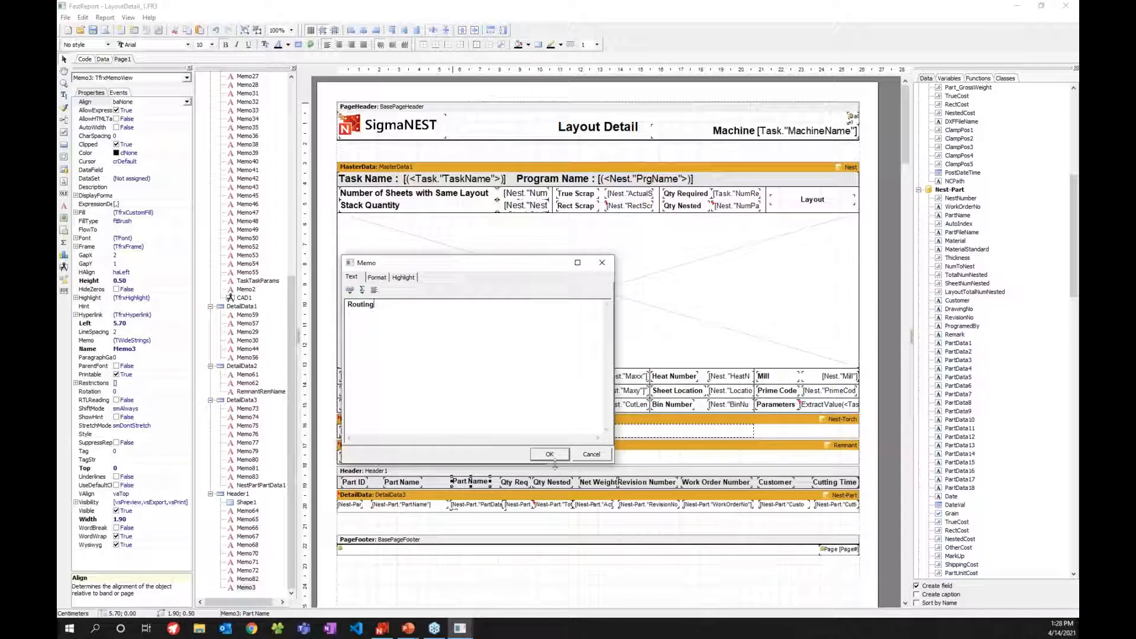
left_click(550, 455)
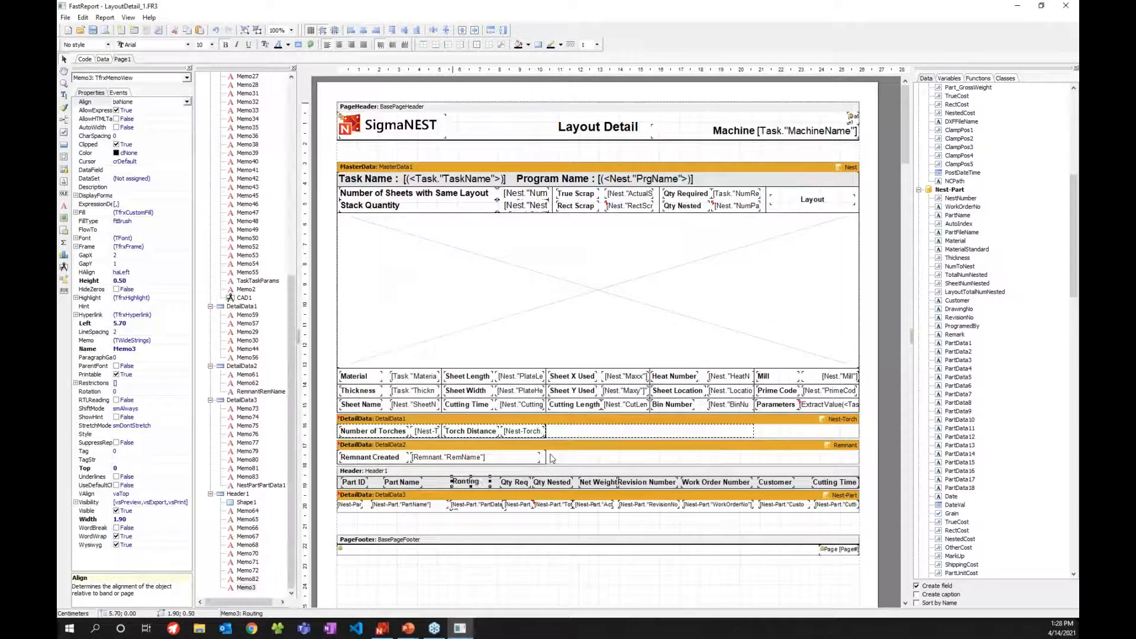
- Preview the report in a maximized window to check the new Routing column, and close the preview
left_click(106, 31)
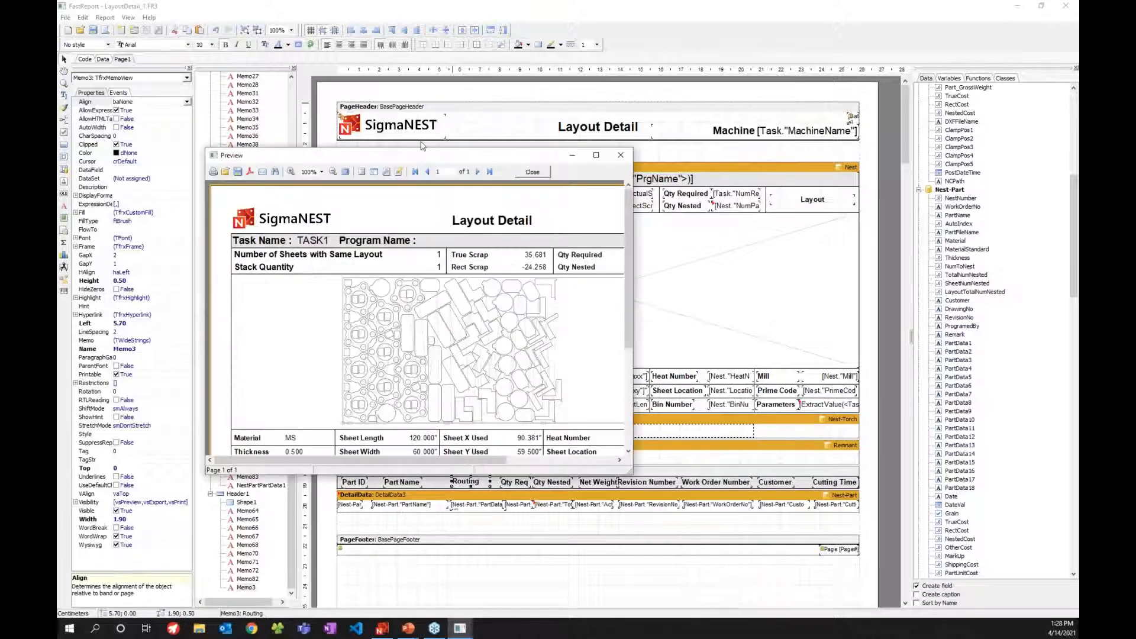
left_click_drag(427, 147, 481, 5)
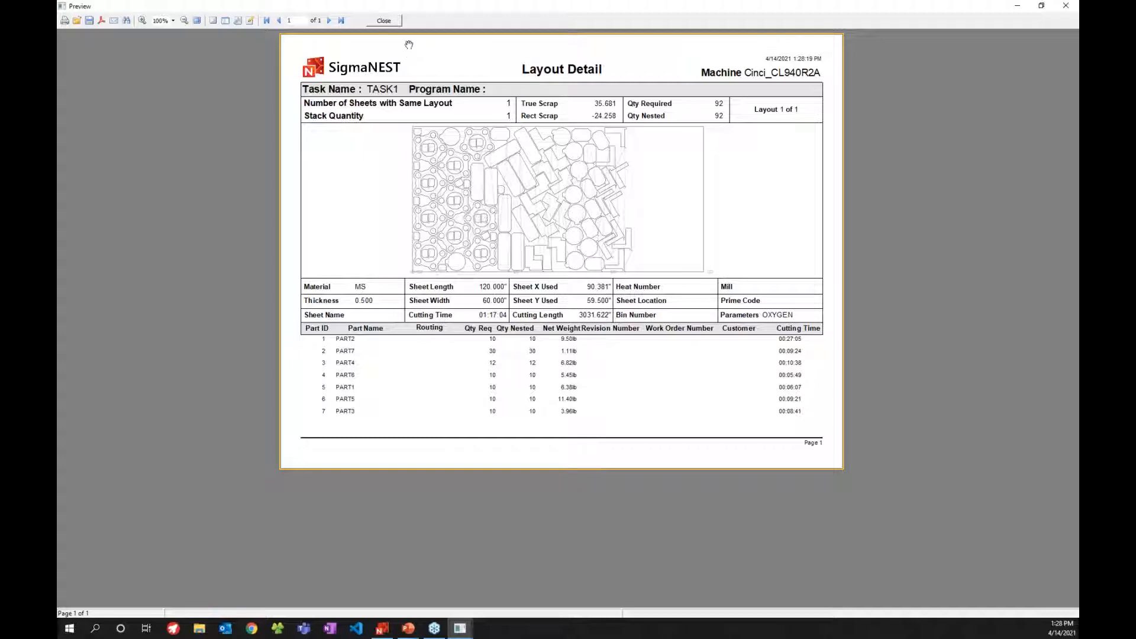
left_click(391, 23)
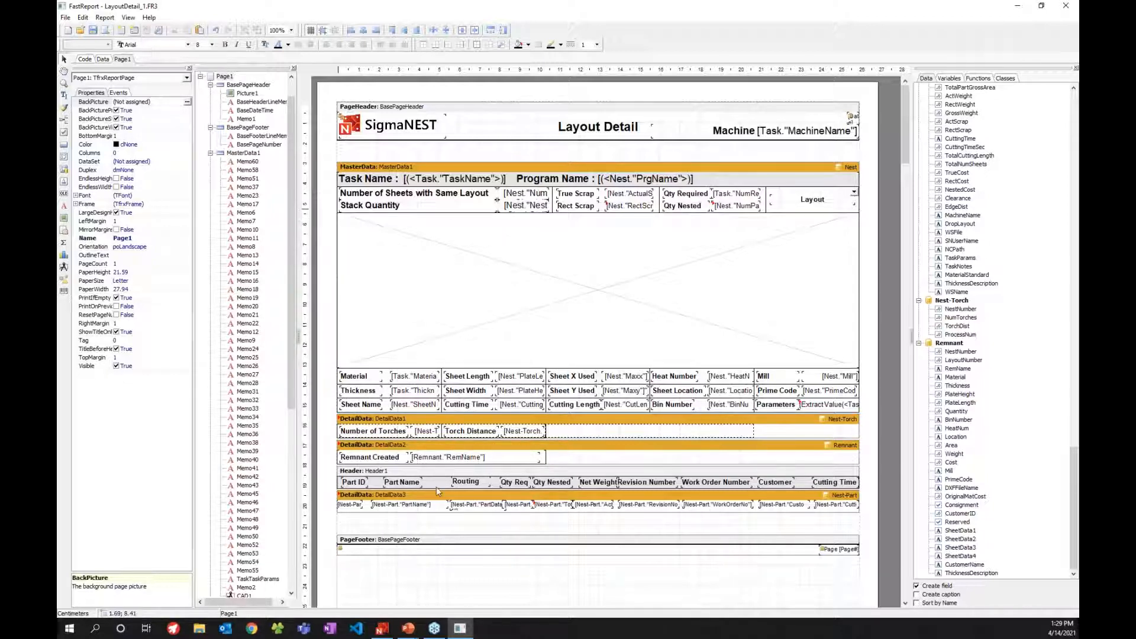
- Save the LayoutDetail_1.FR3 report and dismiss the report Setup dialog
left_click(93, 32)
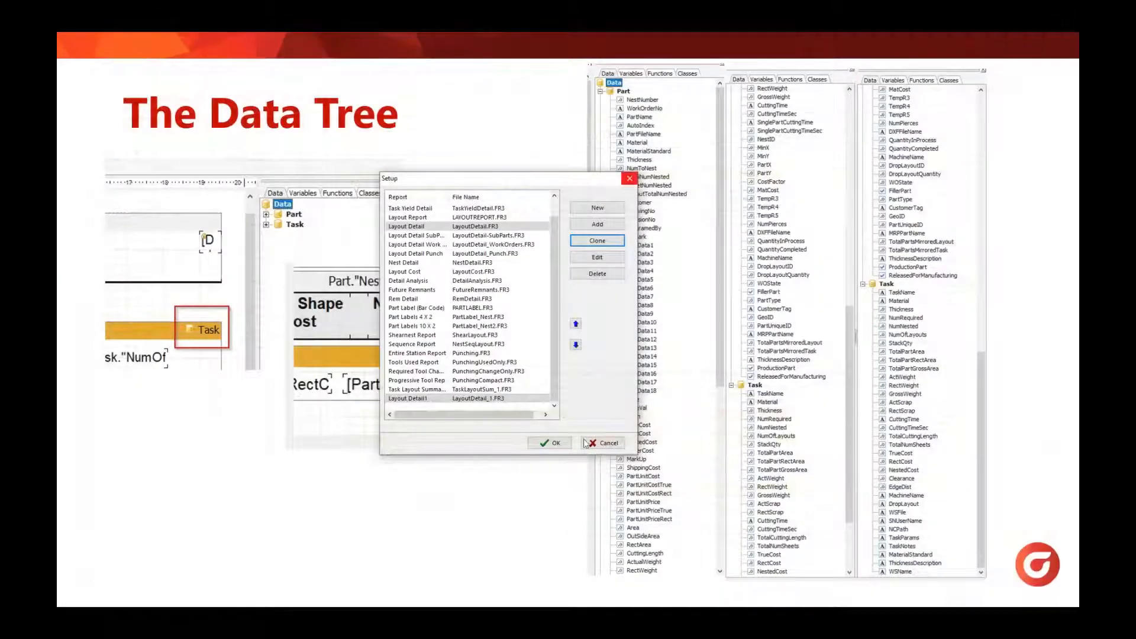
left_click(586, 443)
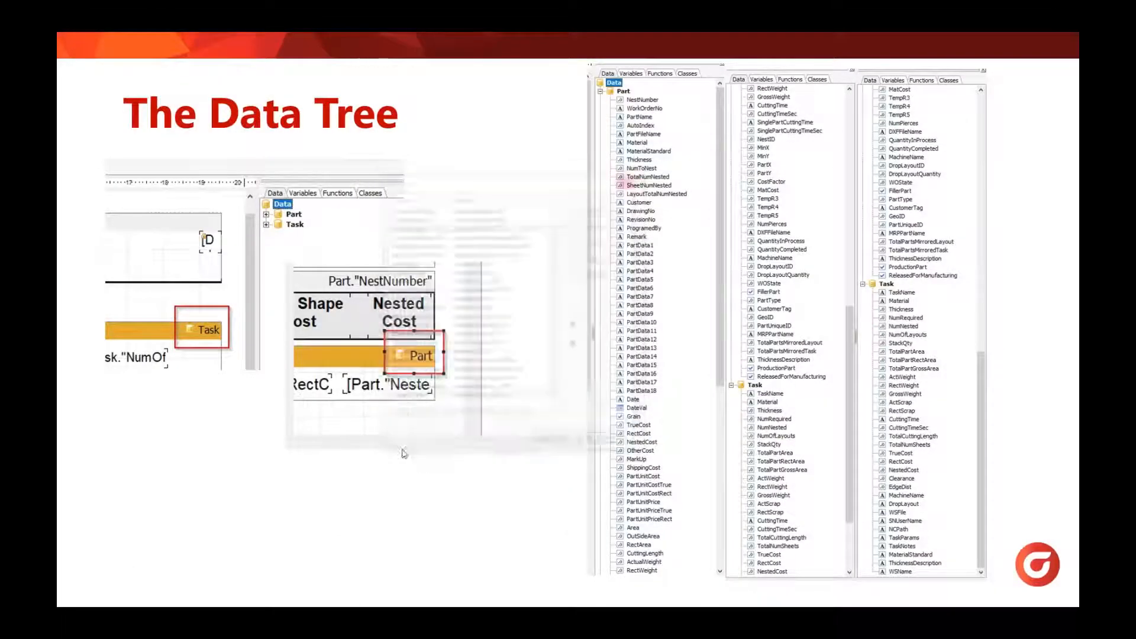
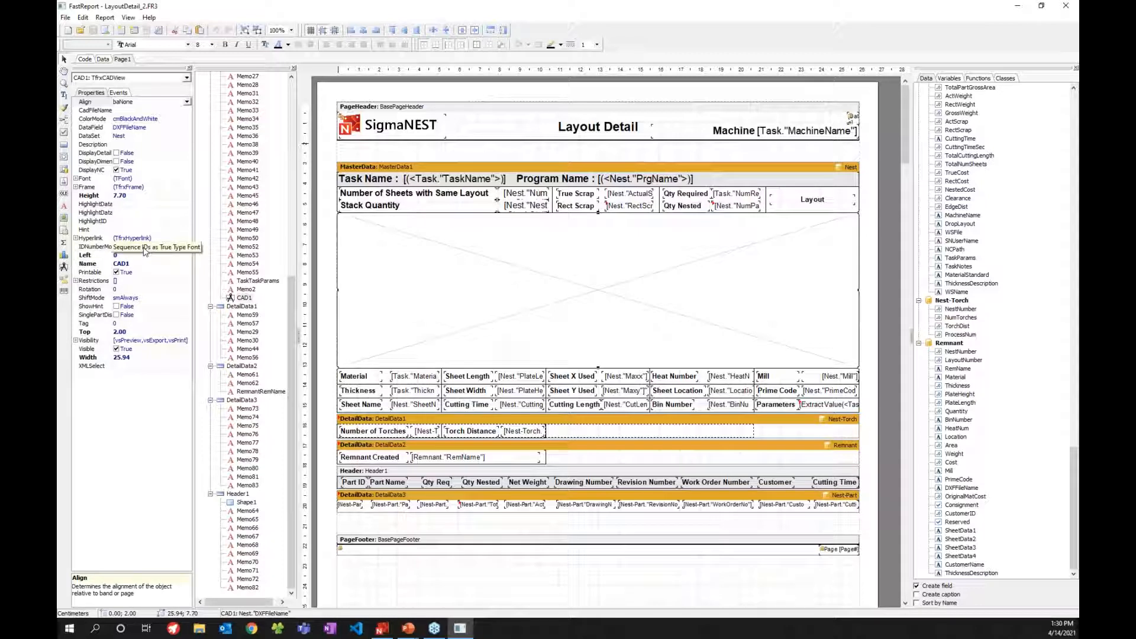
- Set the IDNumberMode of the CAD1 layout drawing in LayoutDetail_2.FR3 to Nest IDs as True Type Font
left_click(178, 247)
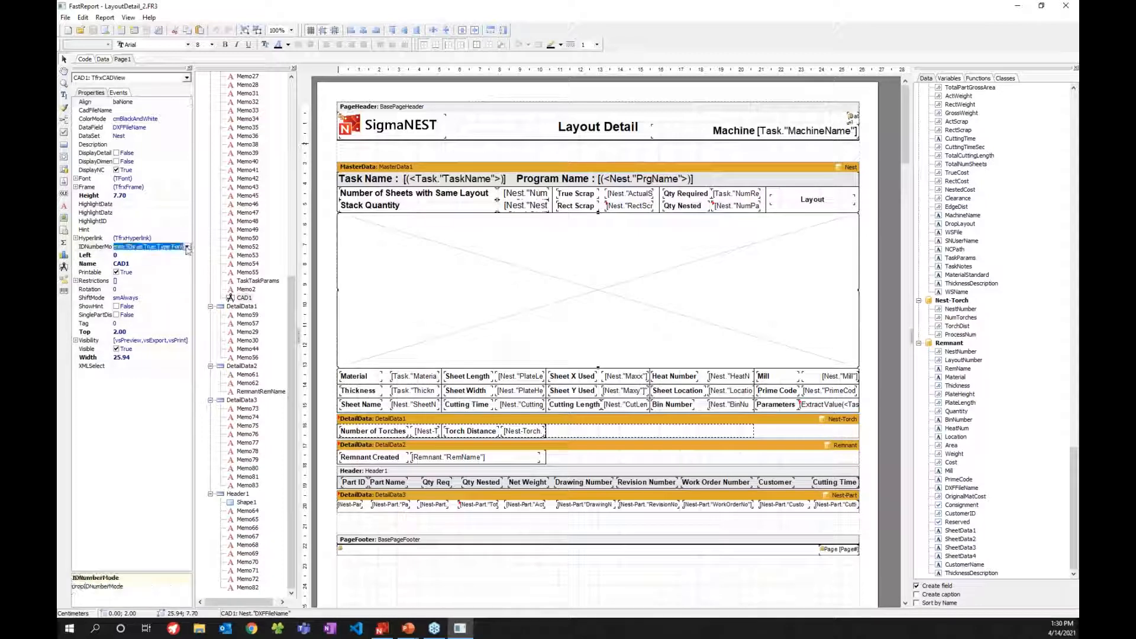
left_click(187, 247)
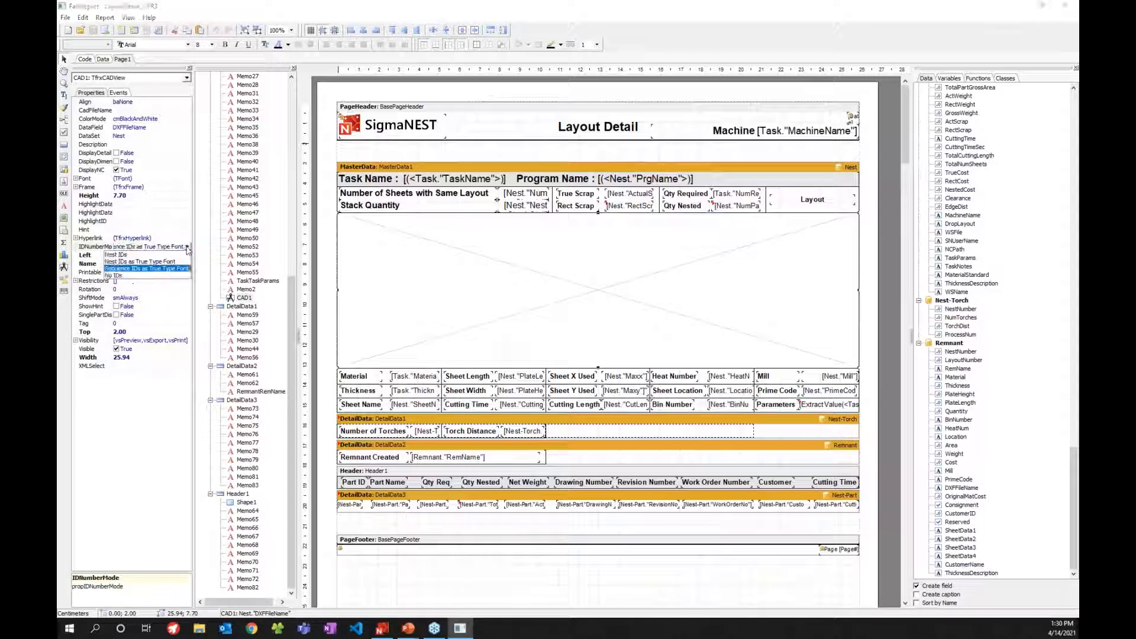
left_click(159, 263)
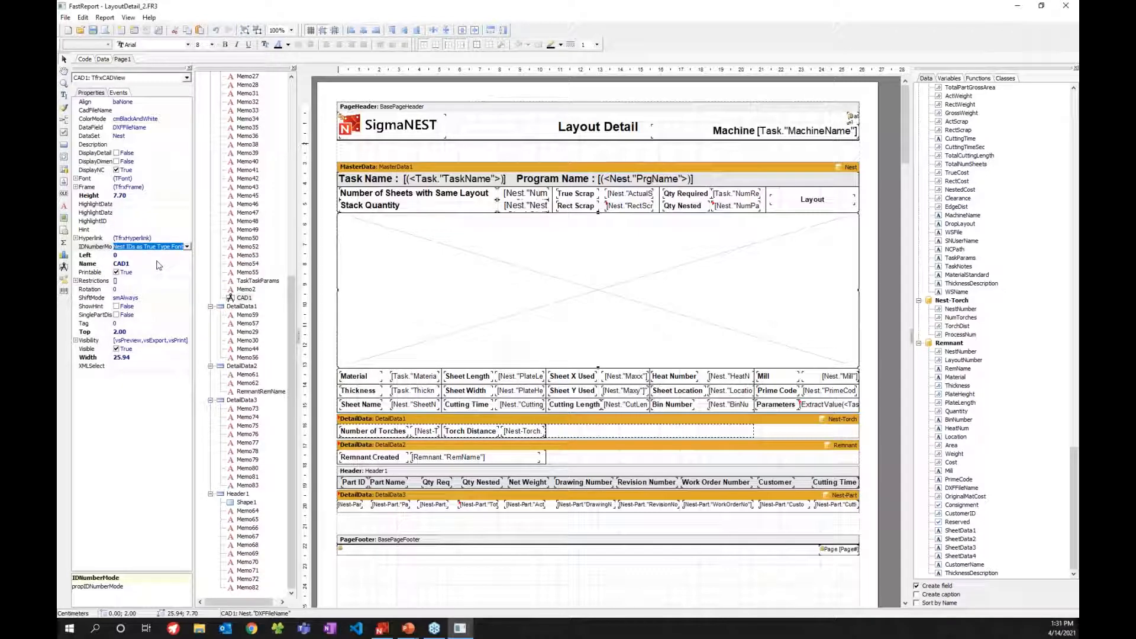
- Preview the report, enlarge the layout drawing to check for part IDs, and close the preview
left_click(105, 30)
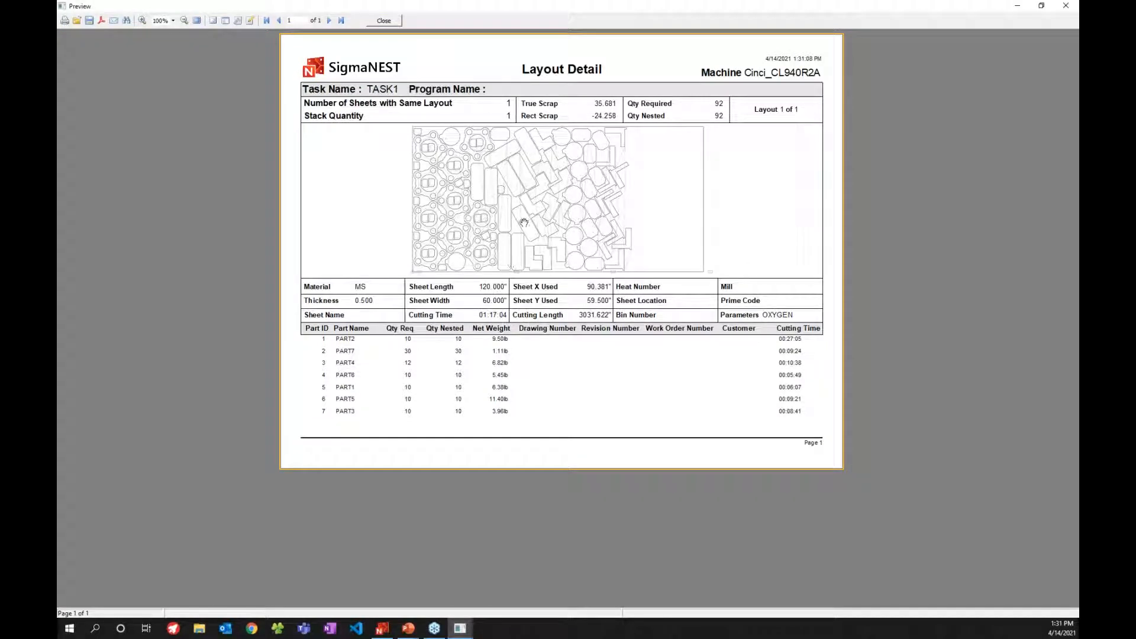
left_click(143, 20)
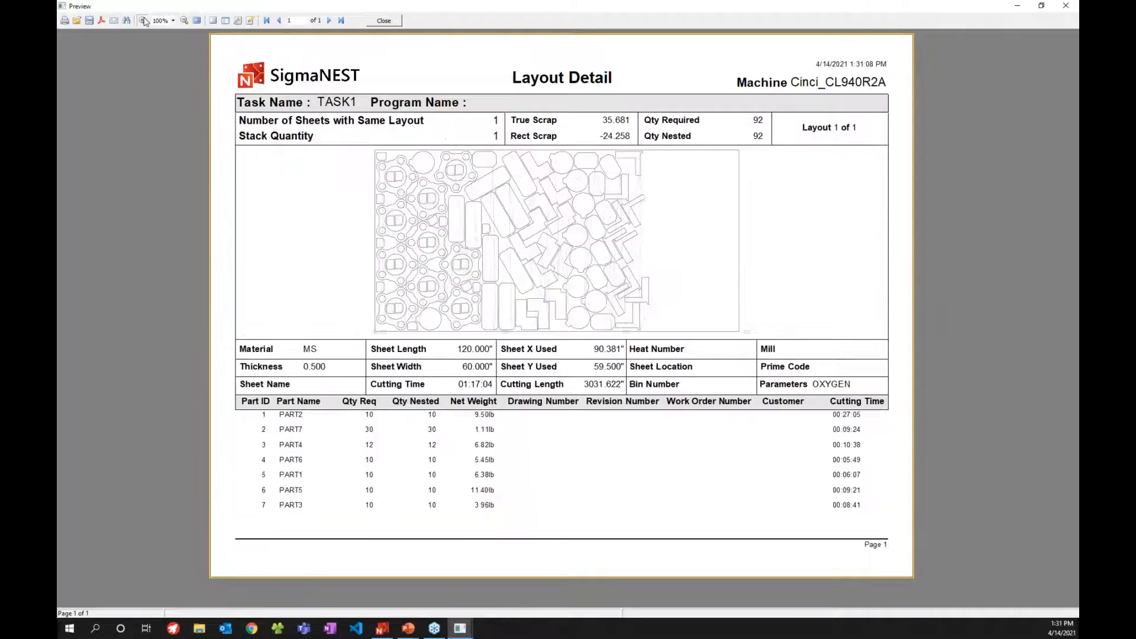
left_click(556, 167)
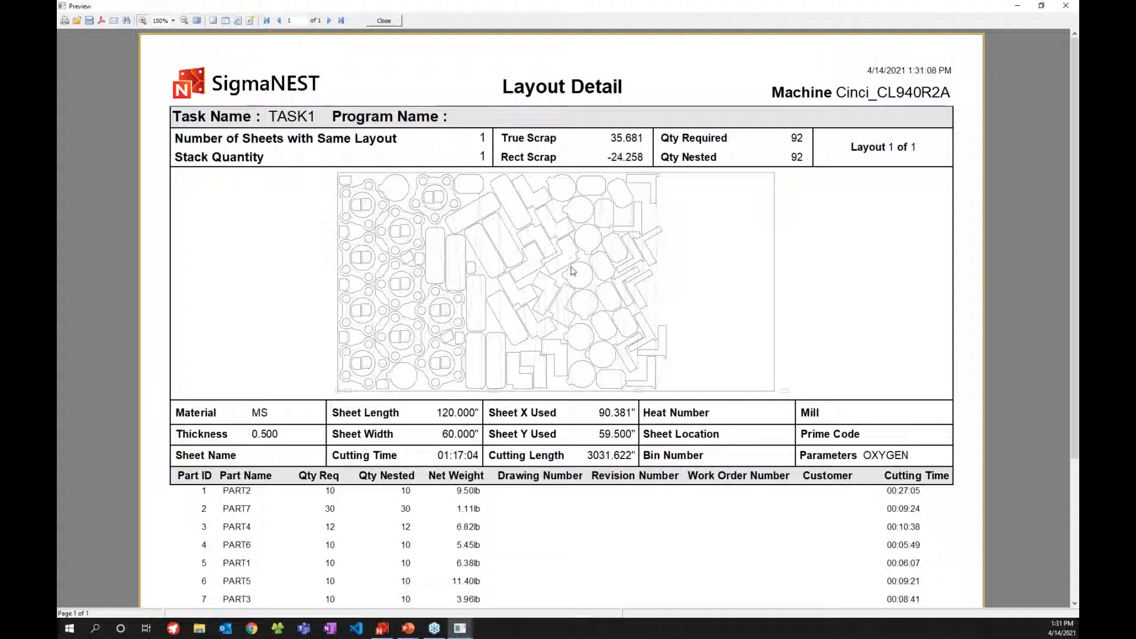
left_click(584, 320)
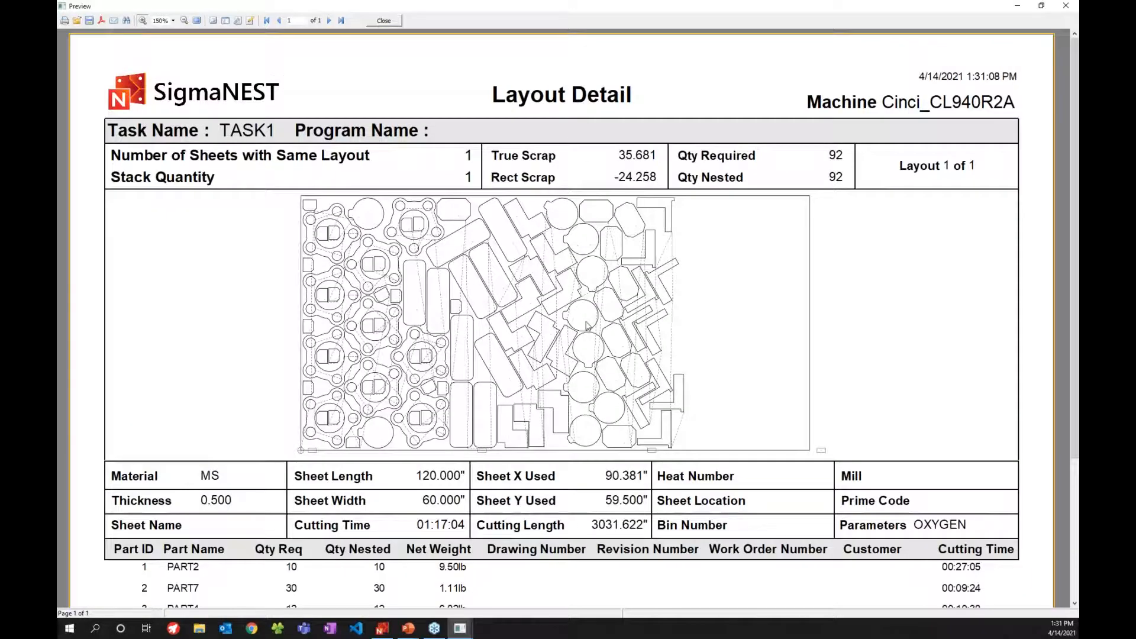
left_click(586, 325)
left_click(396, 24)
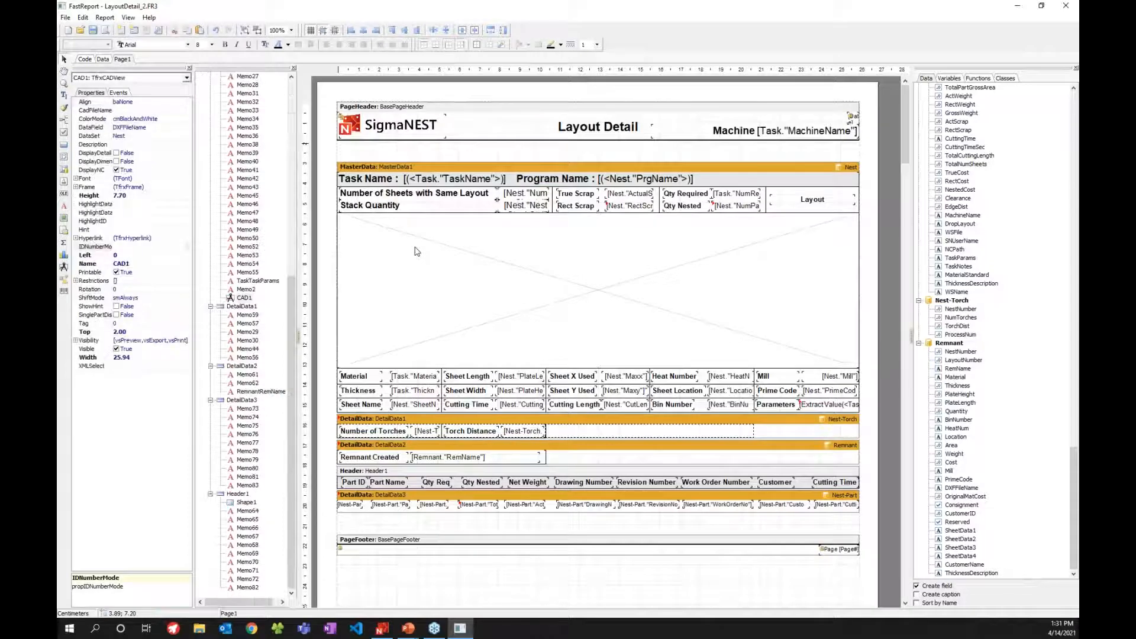
- Set the font size of the CAD1 layout drawing to 56, check the part IDs in a report preview, and close it
left_click(77, 178)
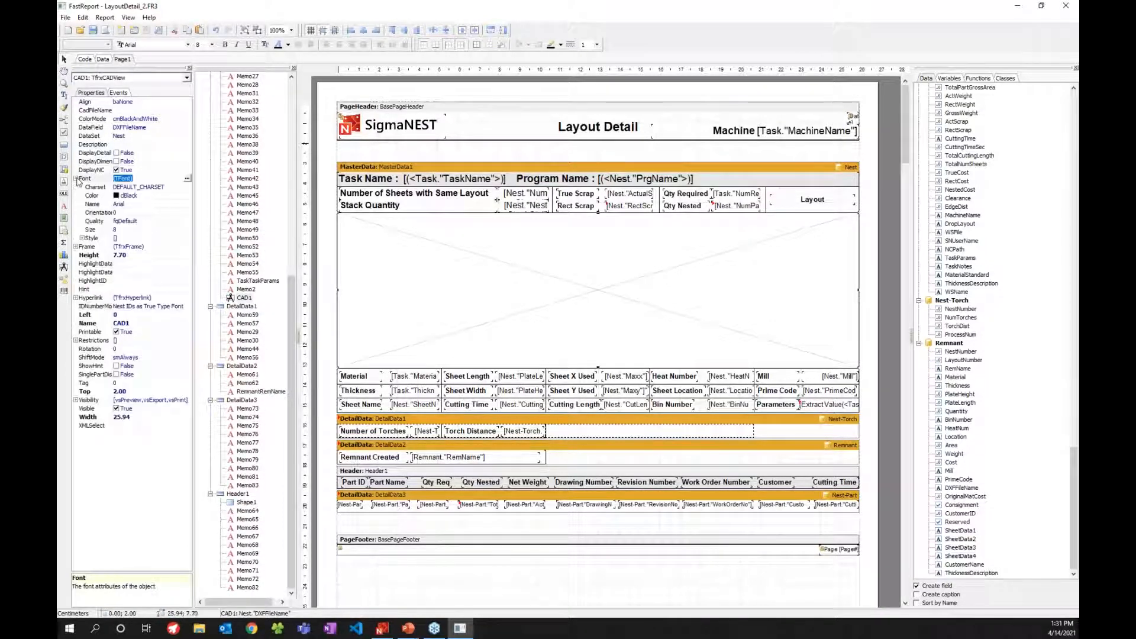
left_click(132, 231)
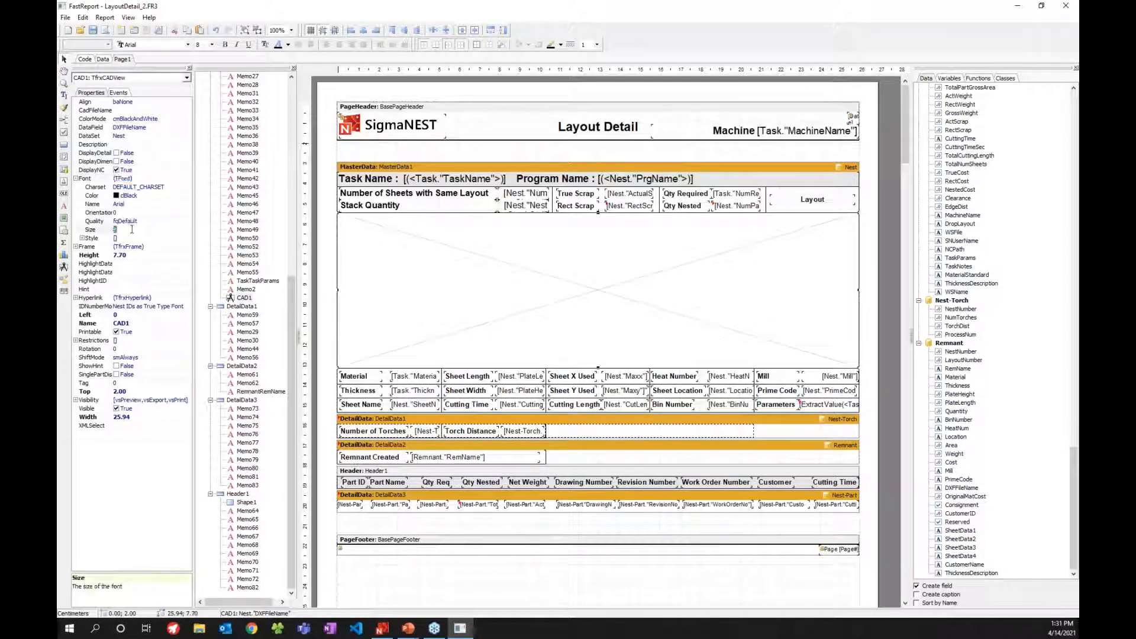
type("56")
key("Return")
left_click(104, 33)
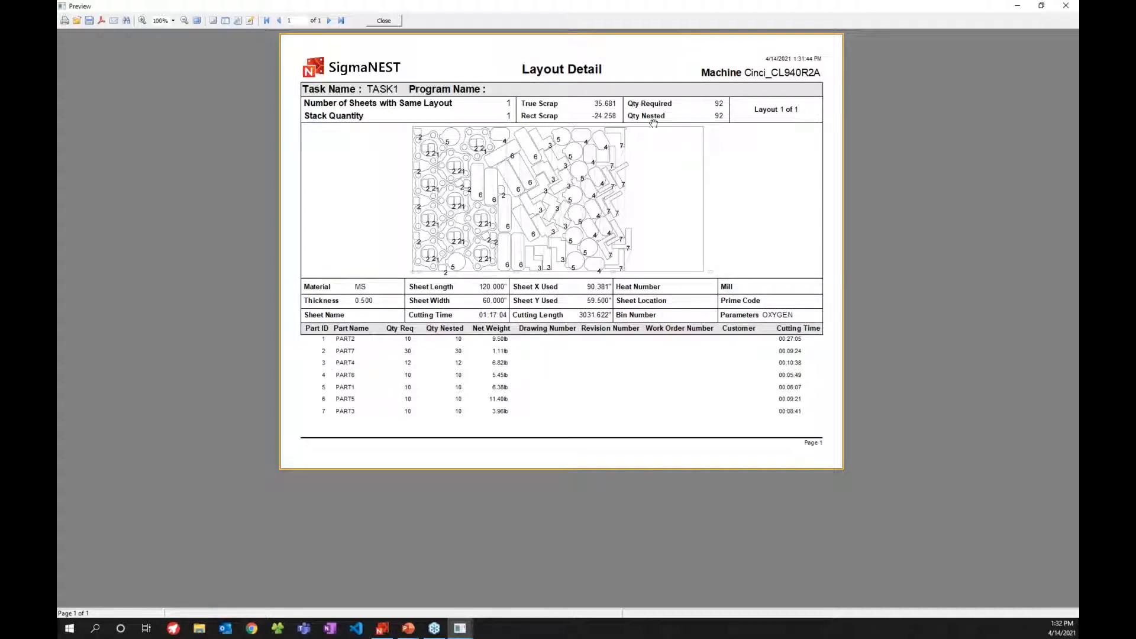
left_click(395, 21)
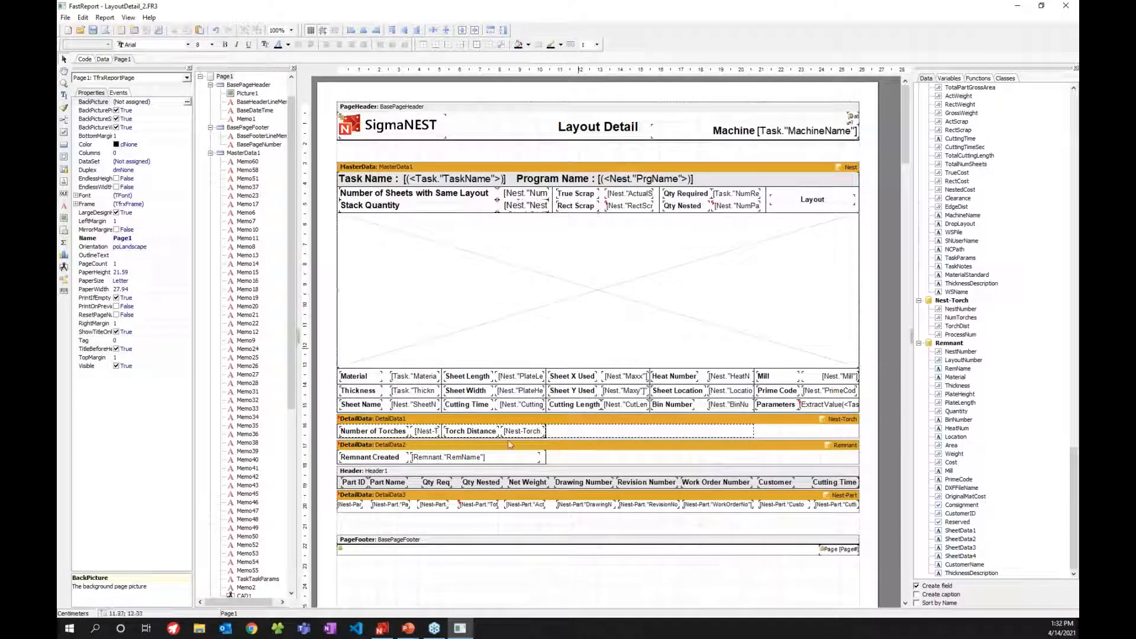
- Enable DisplayDetail for the CAD1 layout drawing, check it in a report preview, and close the preview
left_click(385, 629)
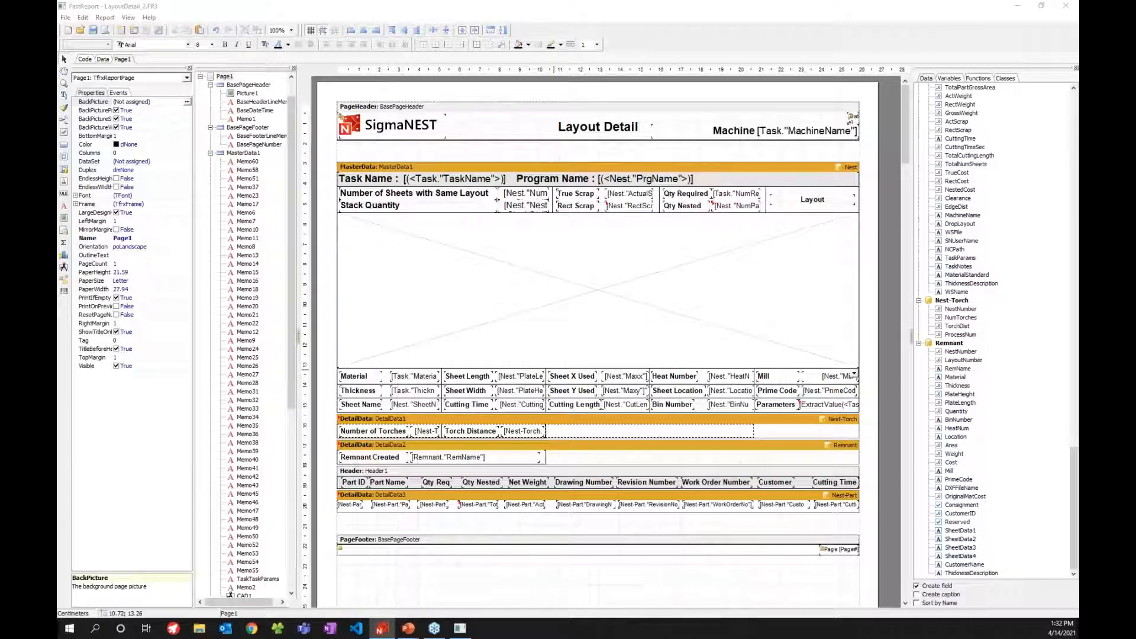
left_click(415, 256)
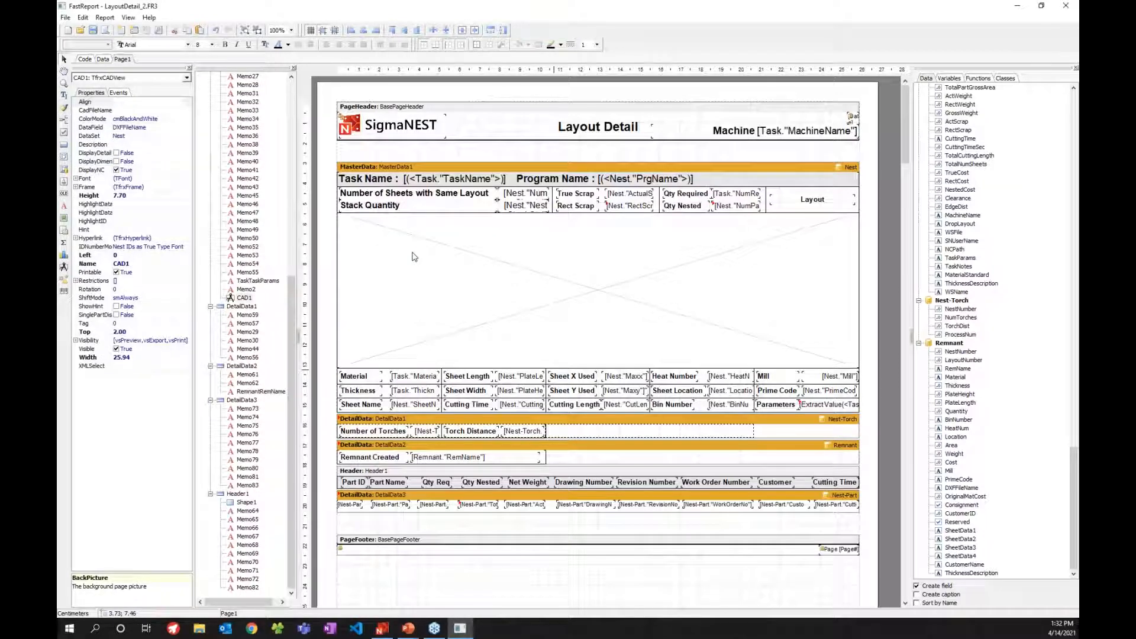
left_click(382, 253)
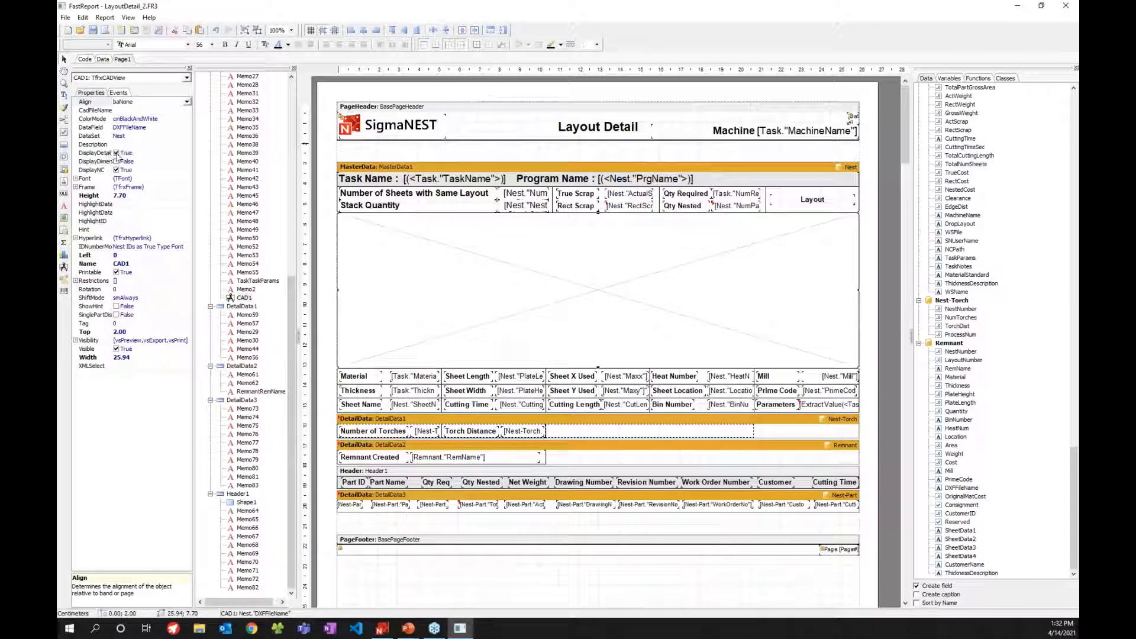
left_click(106, 30)
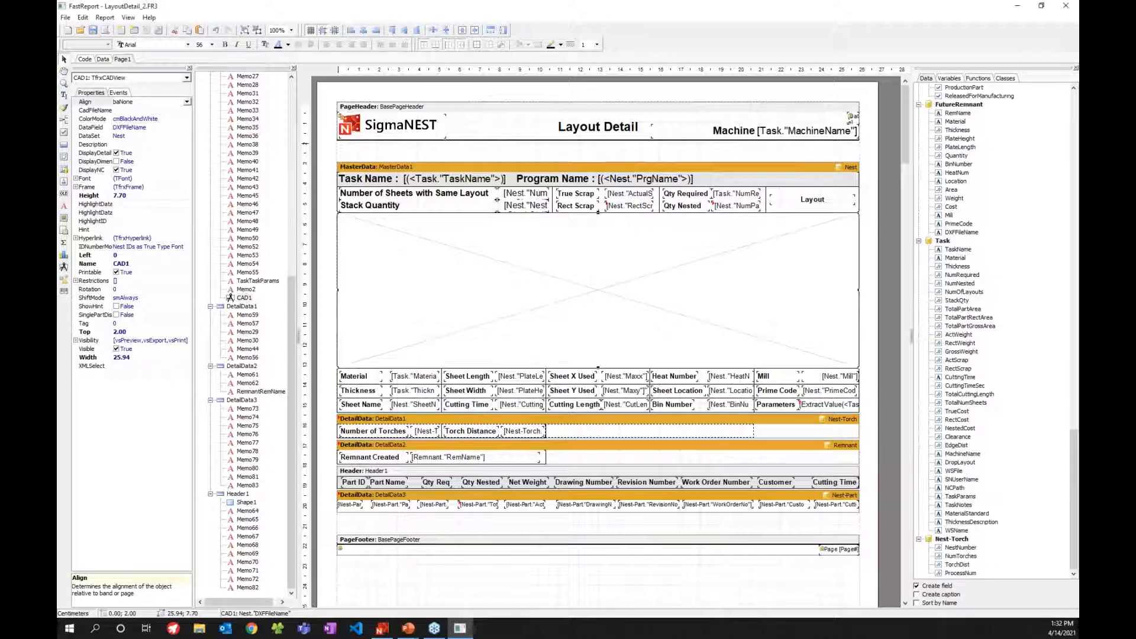
left_click(1072, 8)
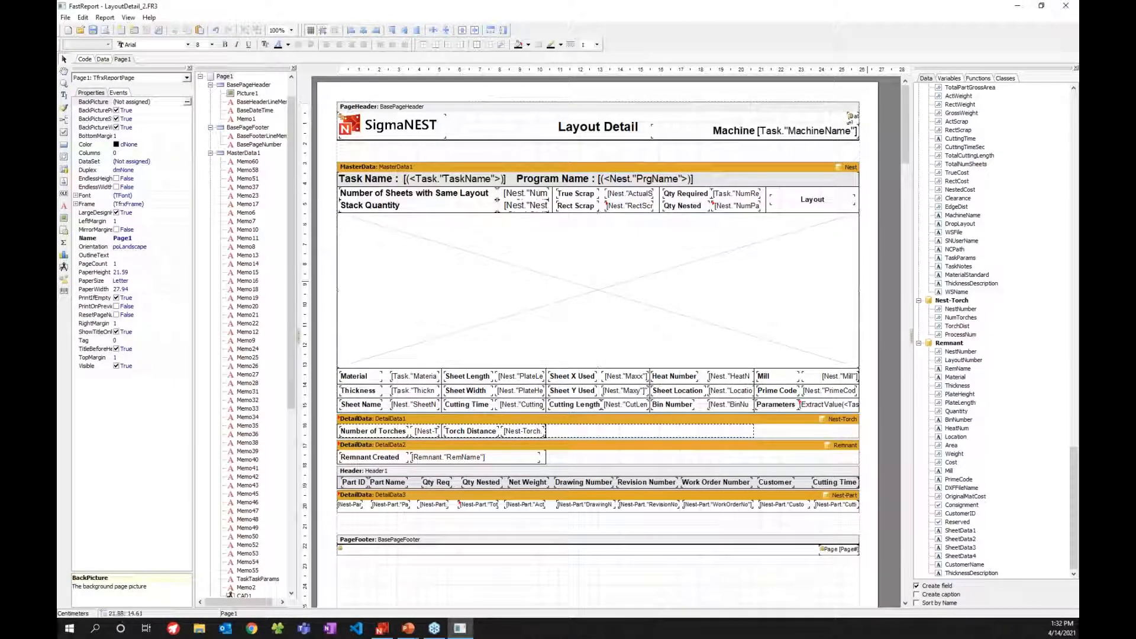
- Switch to the SigmaNEST nest and open the Part Parameters of PART7 from the parts list
key("alt+Tab")
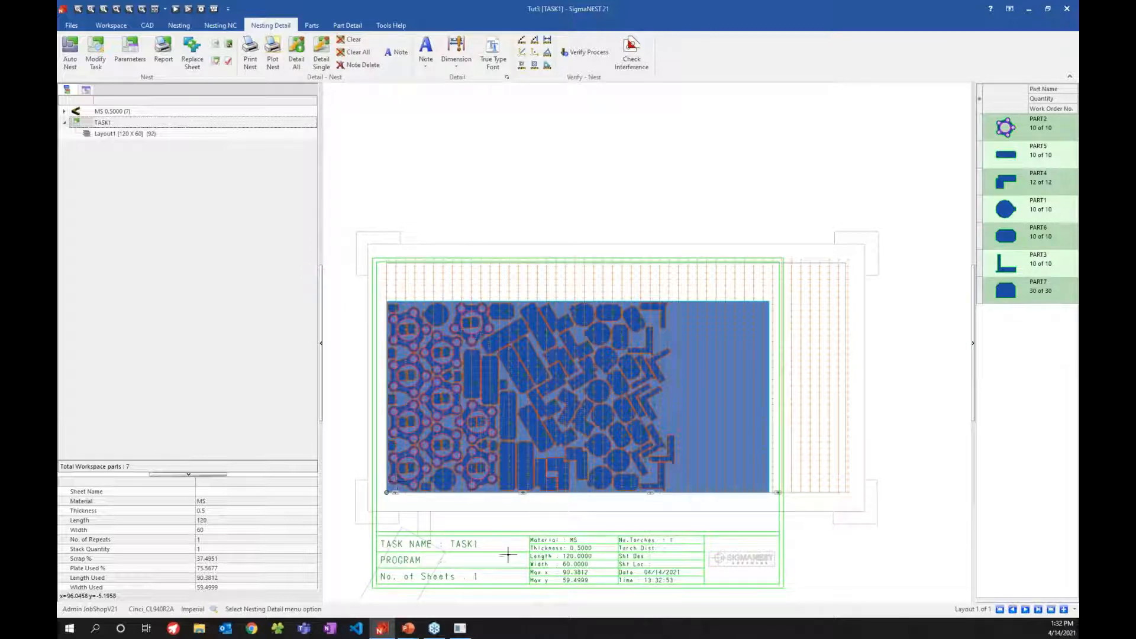
scroll(485, 400, "up", 3)
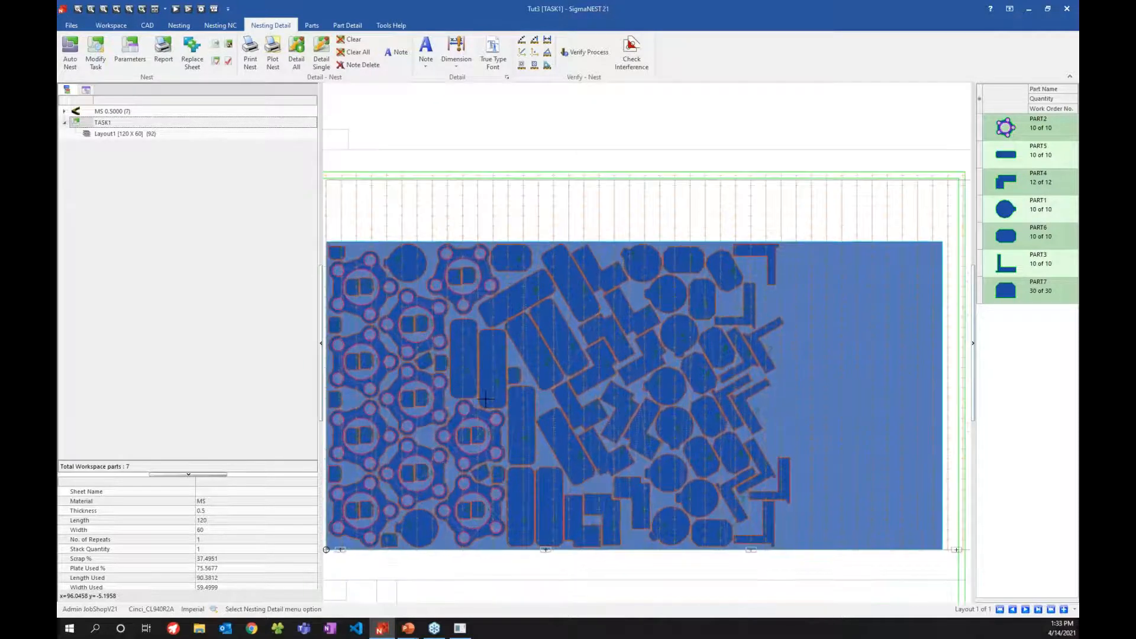
scroll(482, 391, "down", 2)
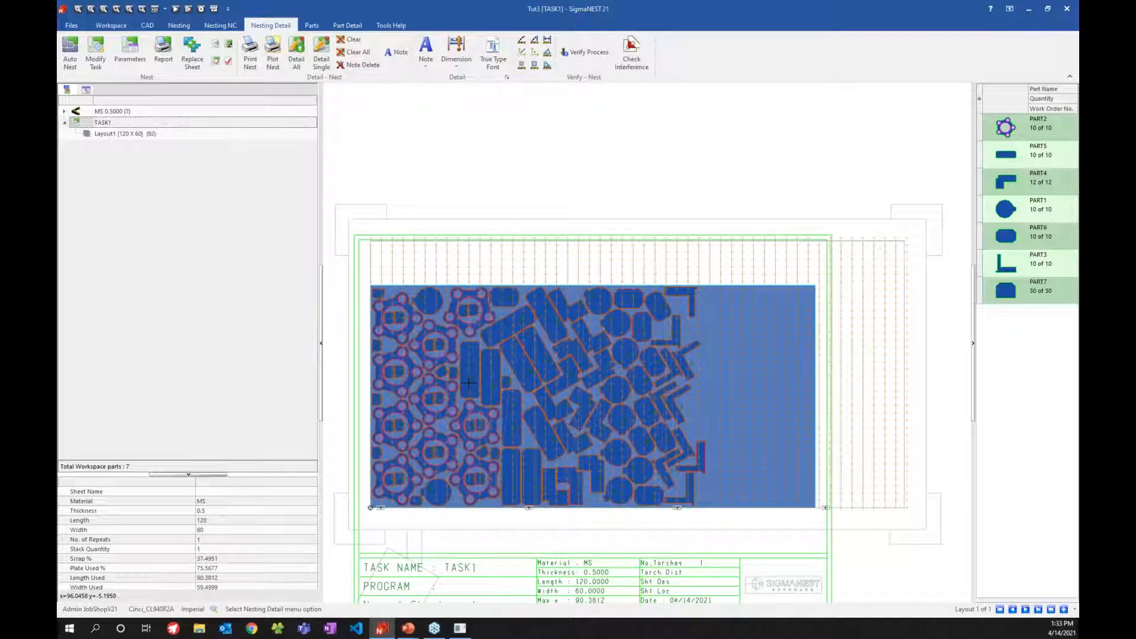
right_click(1030, 299)
left_click(935, 304)
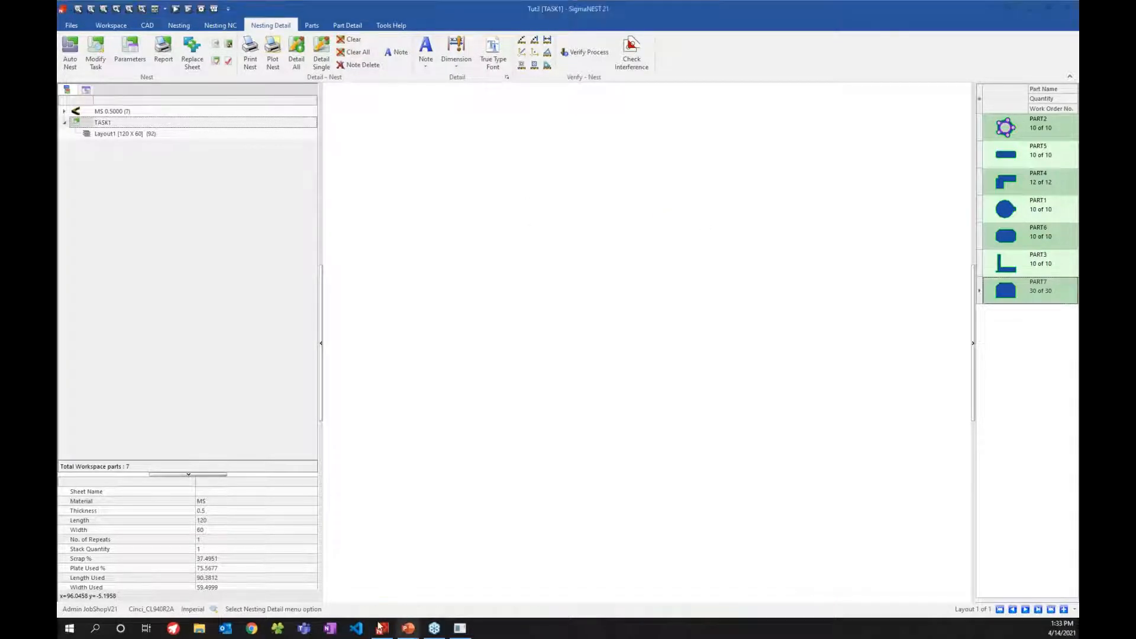
mouse_move(381, 629)
left_click(382, 574)
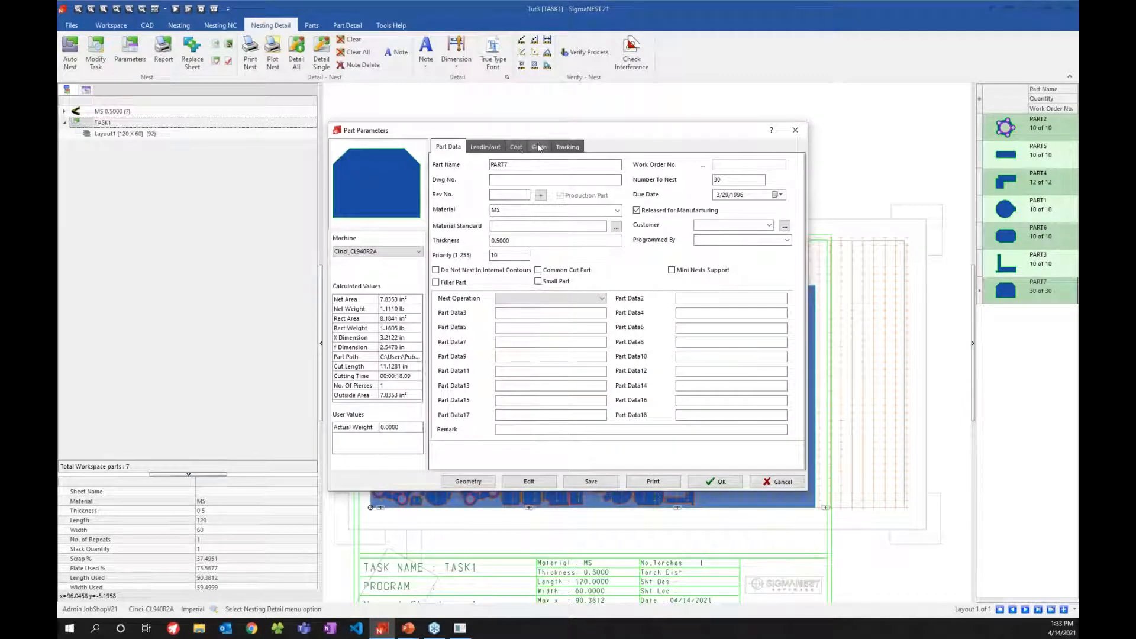
- Add Part Name auto text to PART7 with text size 2 and the No Cut text property, and accept the part parameters
left_click(517, 147)
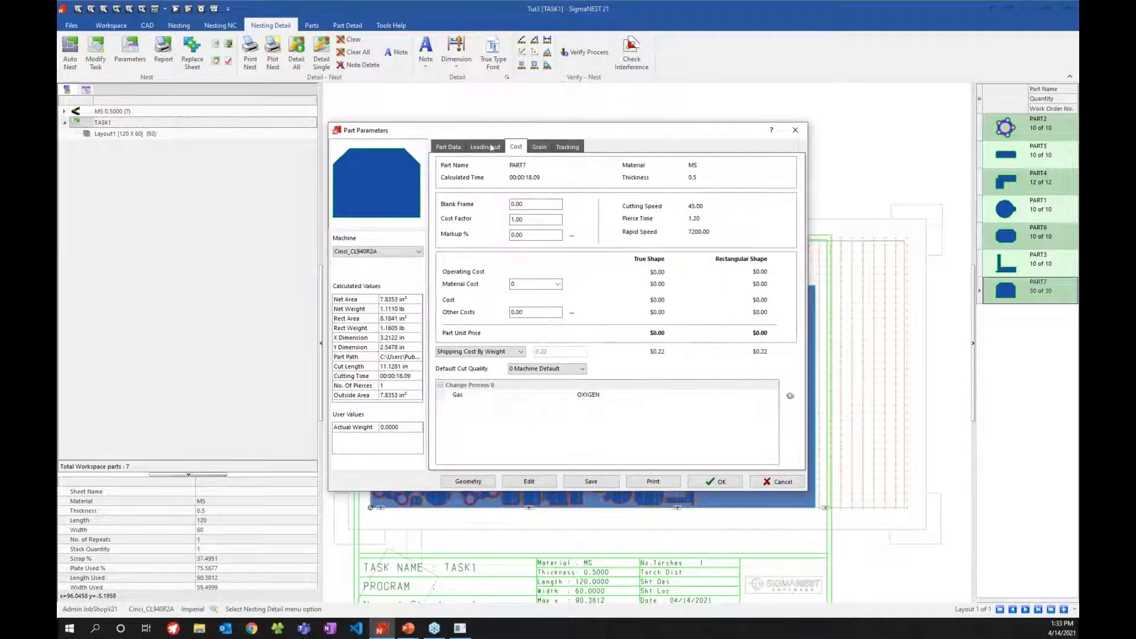
left_click(539, 148)
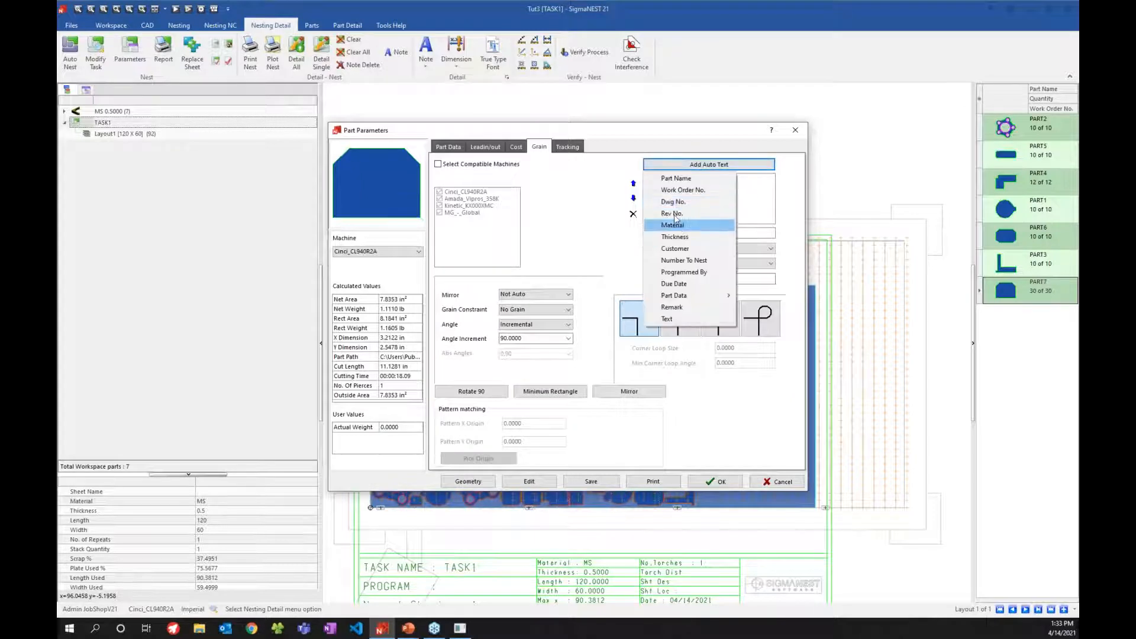
left_click(674, 177)
left_click_drag(724, 232, 670, 227)
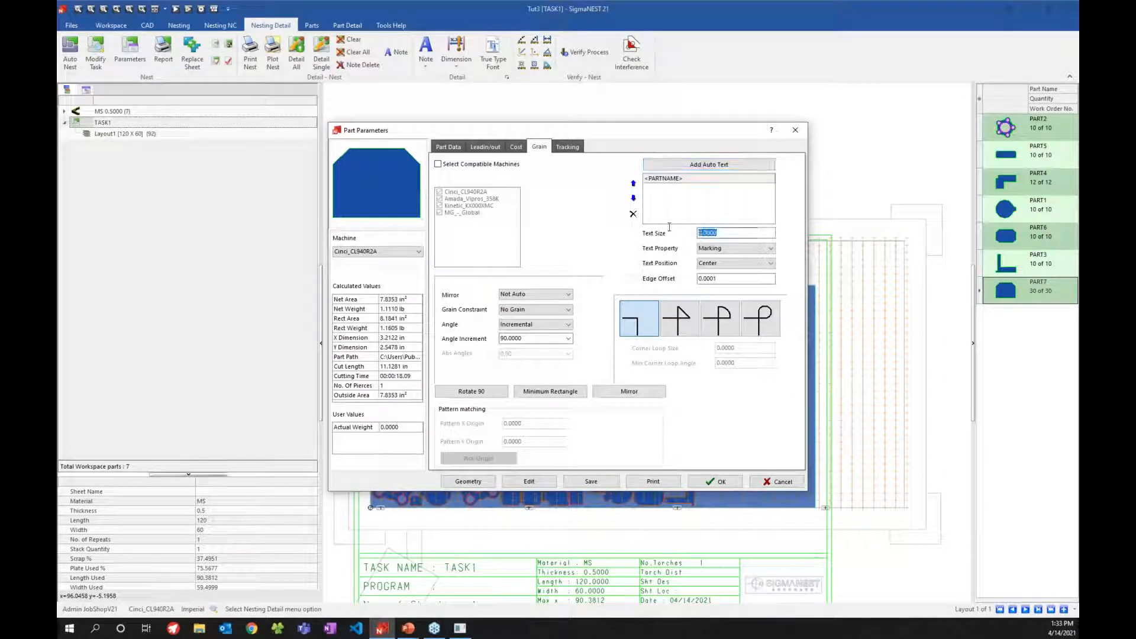
type("2")
key("Return")
left_click(737, 251)
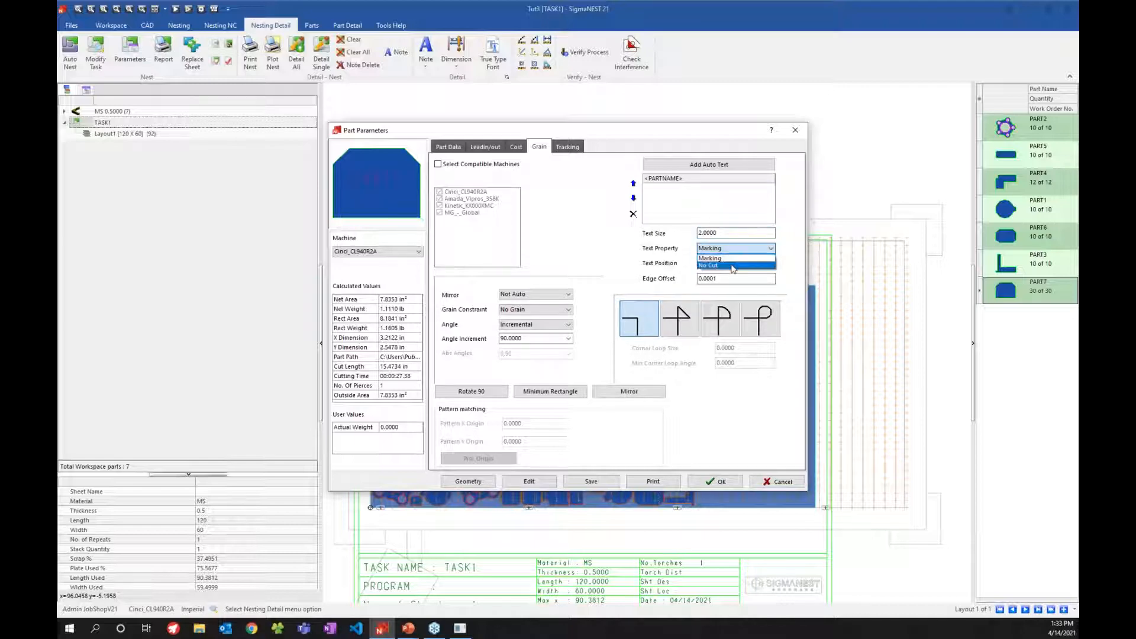
left_click(733, 266)
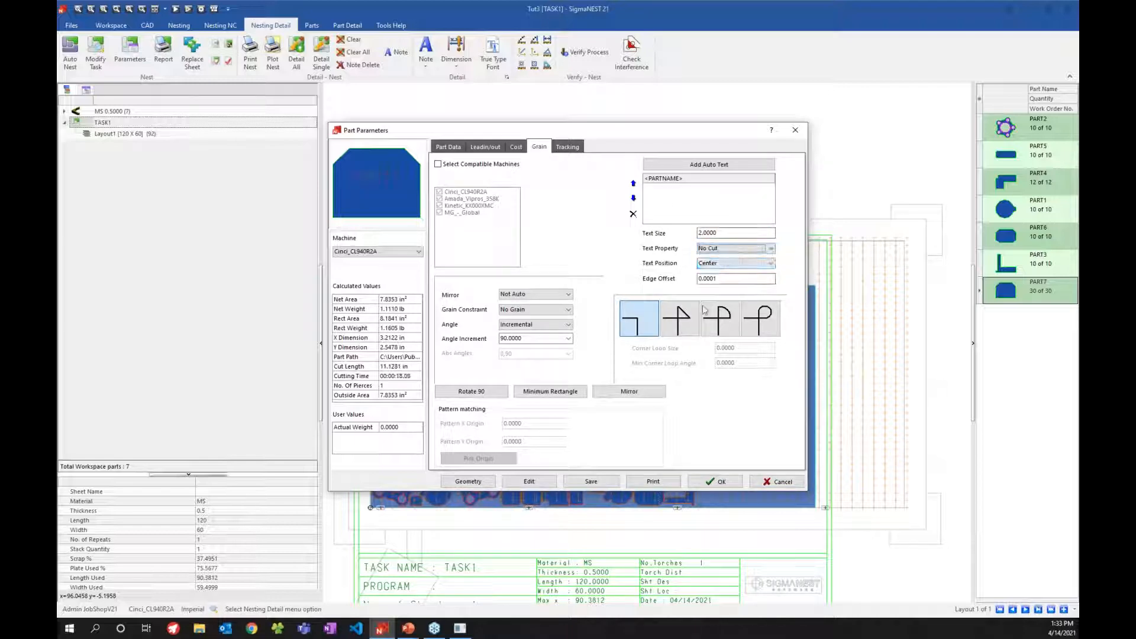
left_click(717, 481)
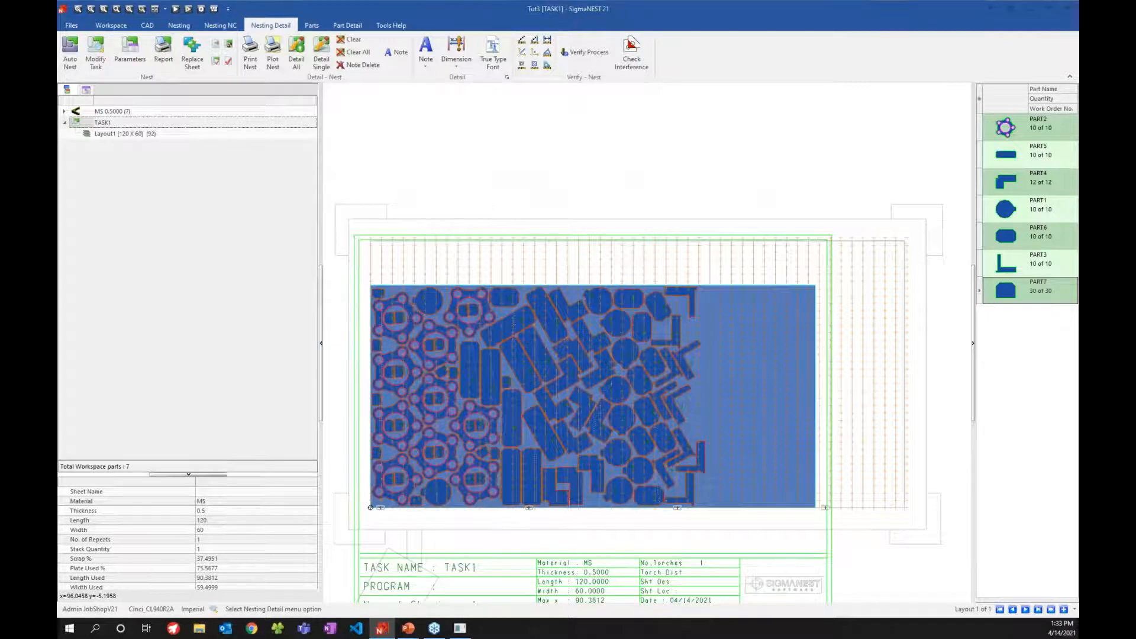
- Return to the report designer, review the CAD1 drawing's display properties, preview the report, and close the preview
left_click(559, 319)
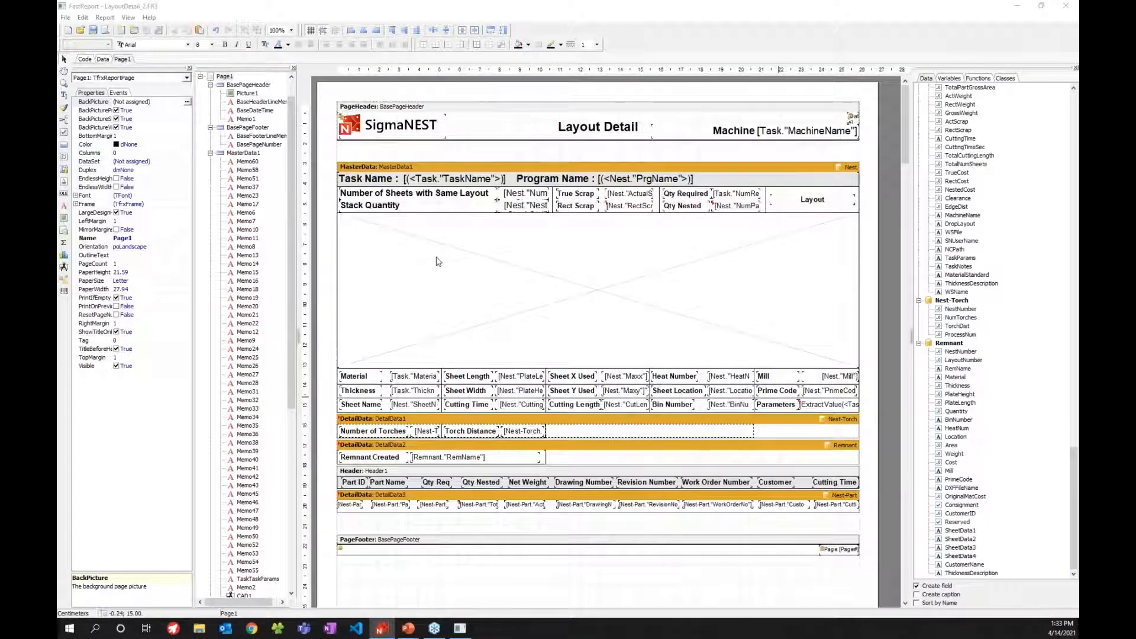
left_click(438, 262)
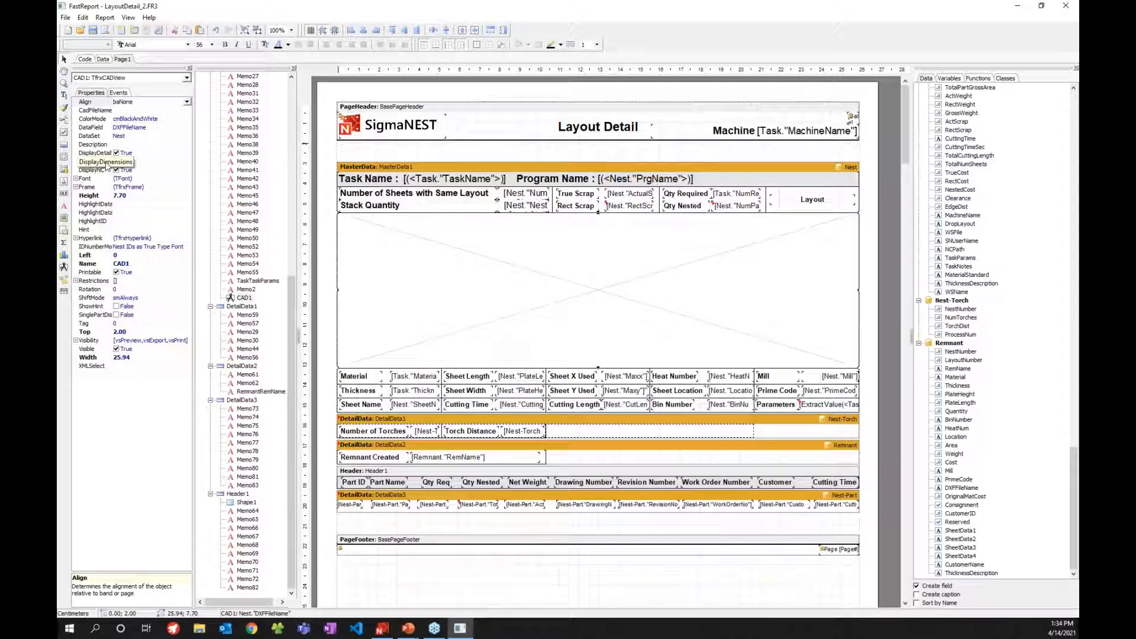
double_click(105, 163)
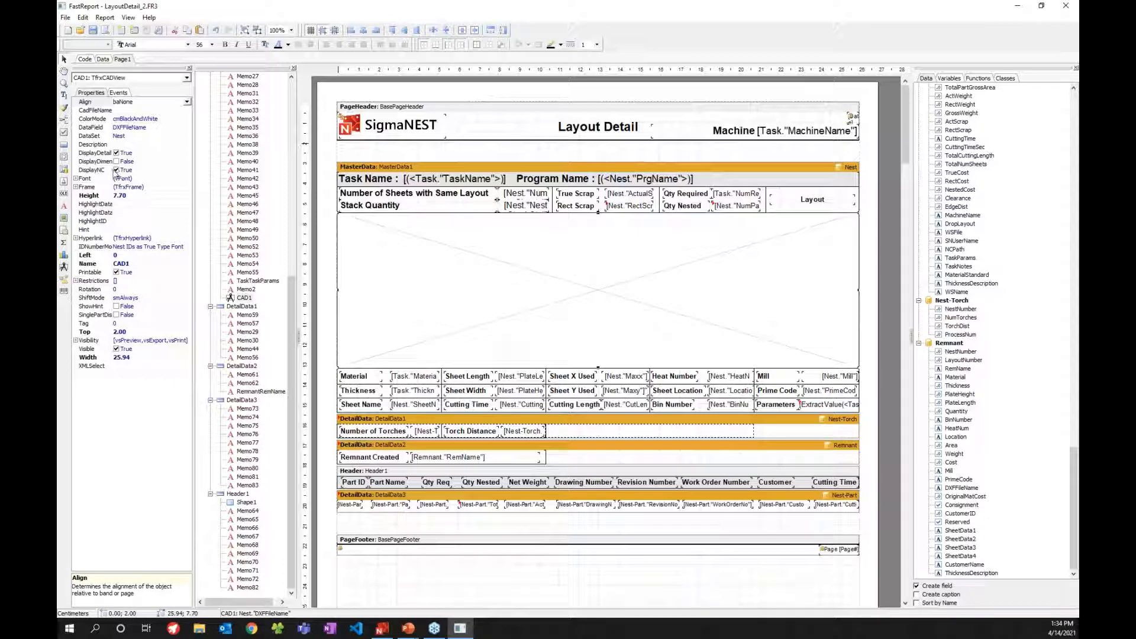
left_click(107, 33)
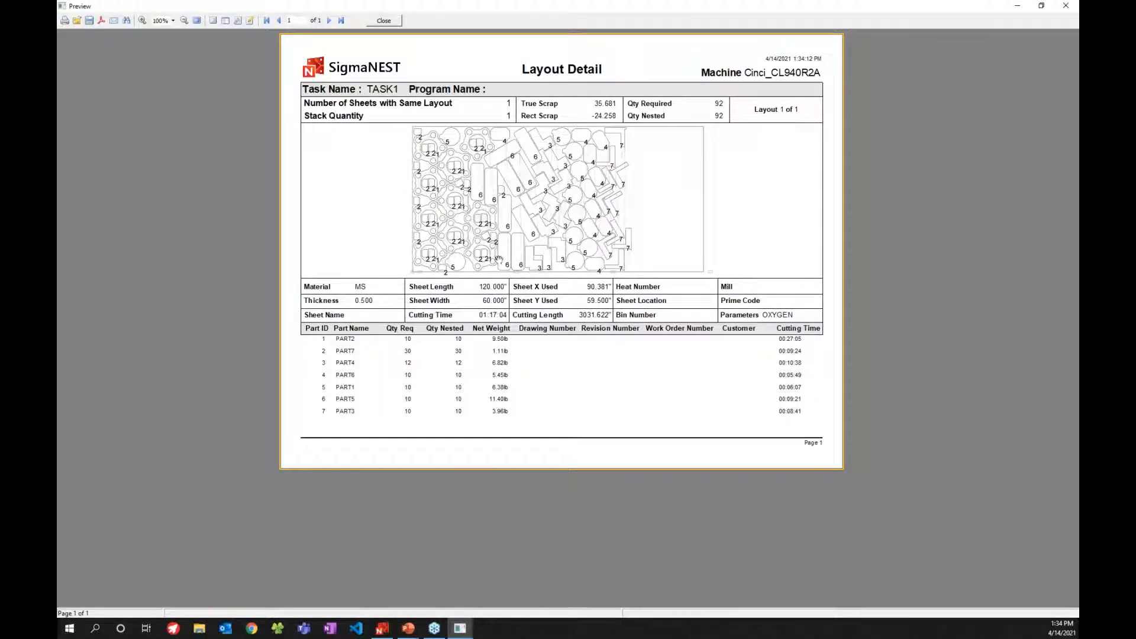
left_click(383, 21)
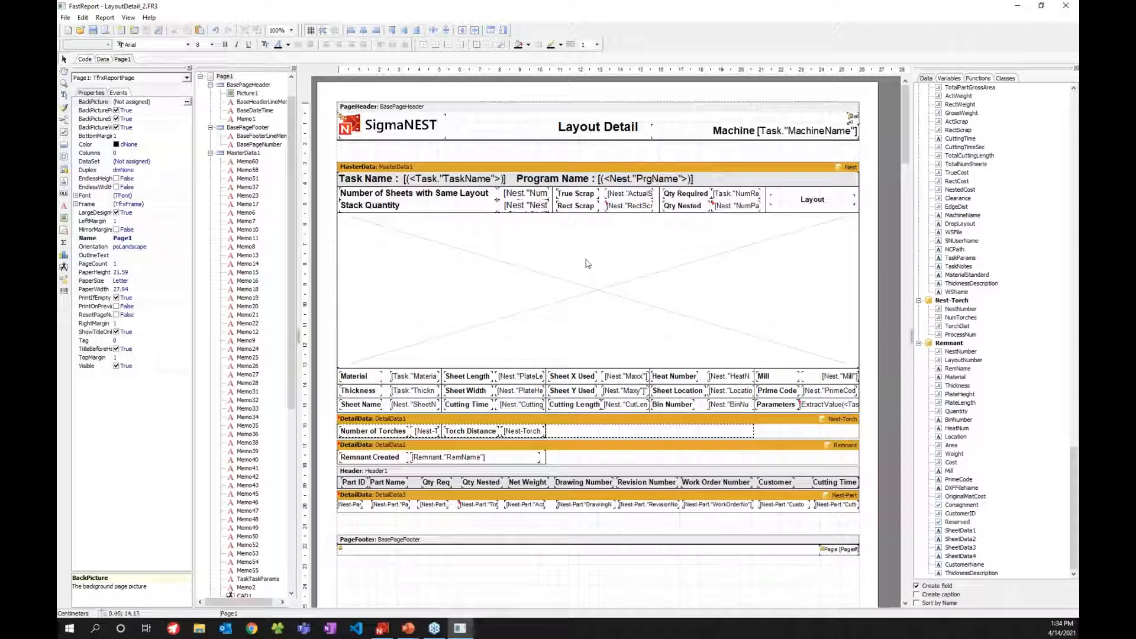
- Close the report designer without saving the changes to LayoutDetail_2.FR3
left_click(1066, 6)
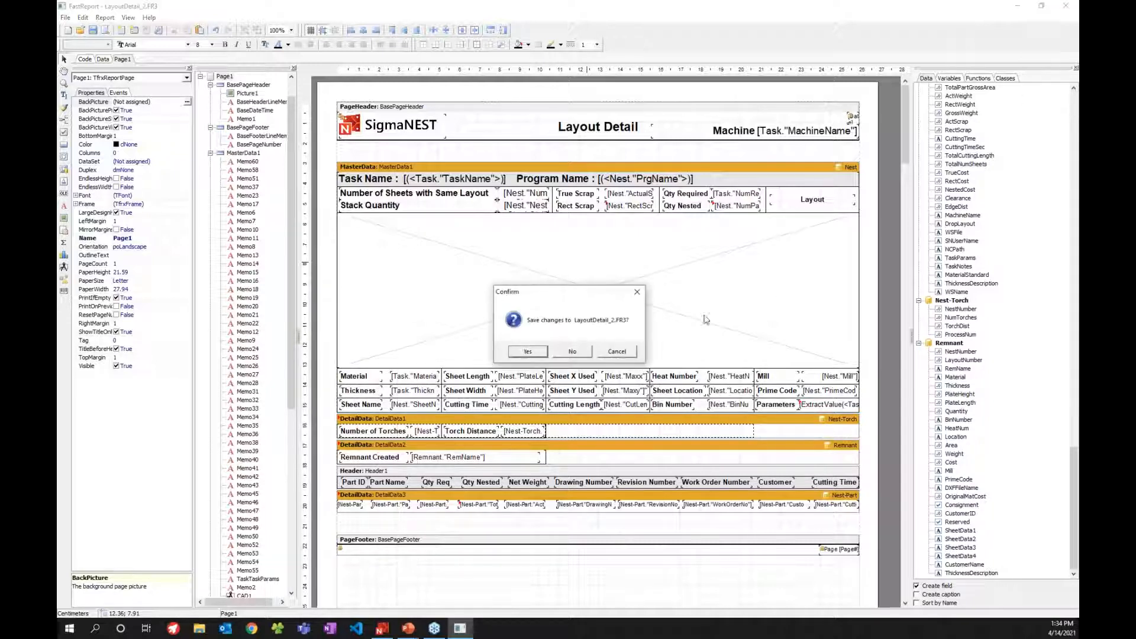
left_click(582, 351)
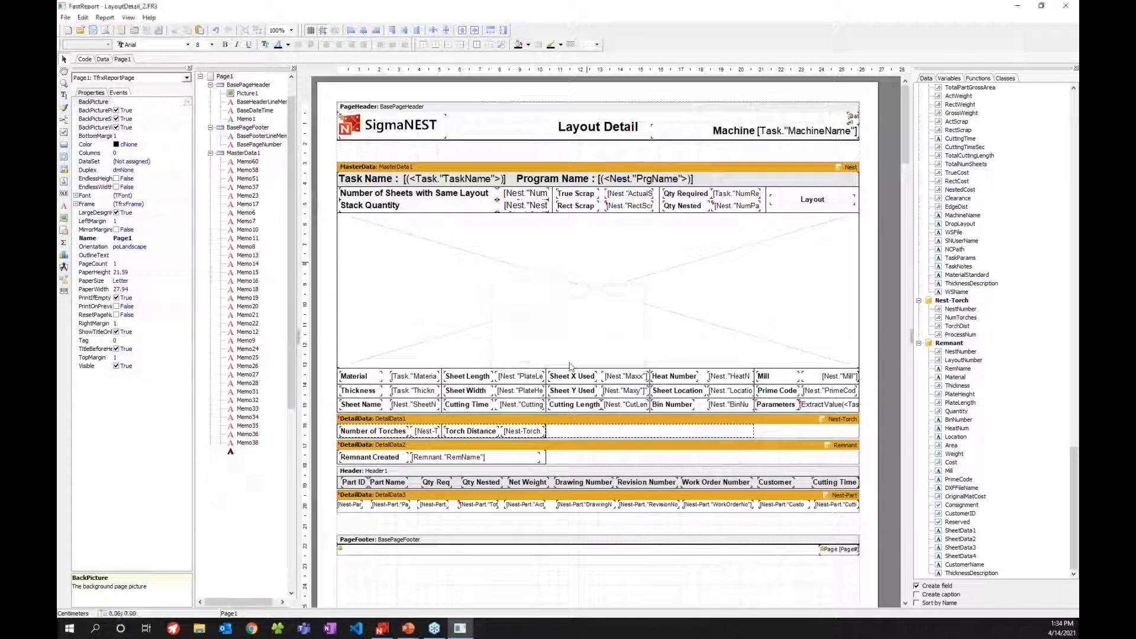